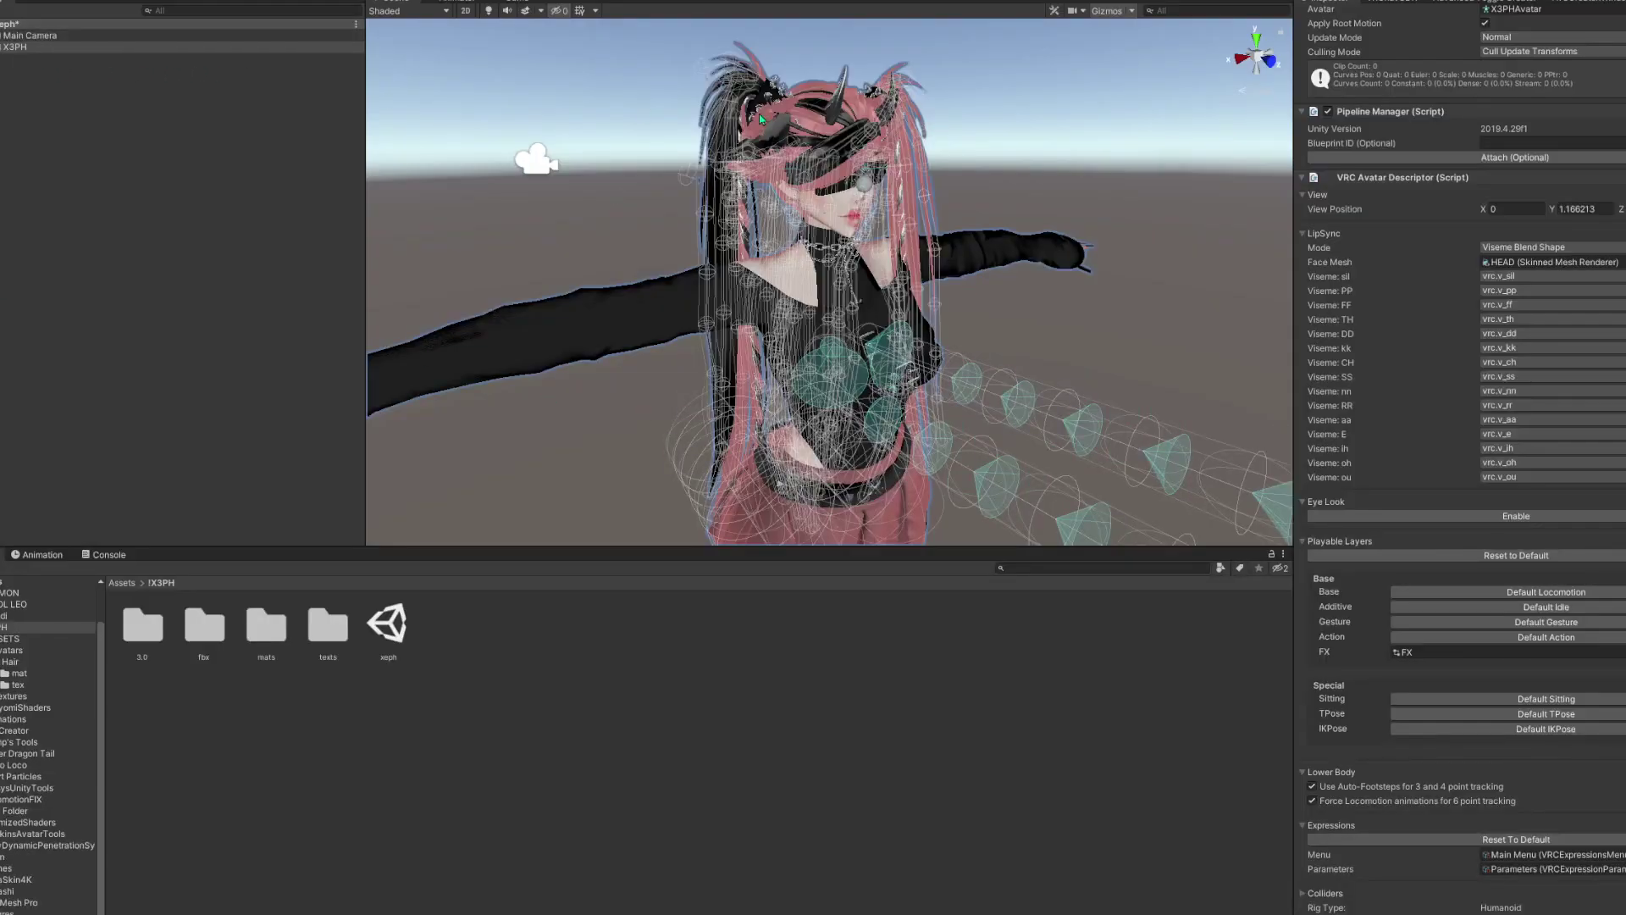
# Delete everything inside the avatar's 3.0 folder
pyautogui.doubleClick(156, 629)
pyautogui.click(129, 627)
pyautogui.keyDown('shift'); pyautogui.click(157, 709); pyautogui.keyUp('shift')
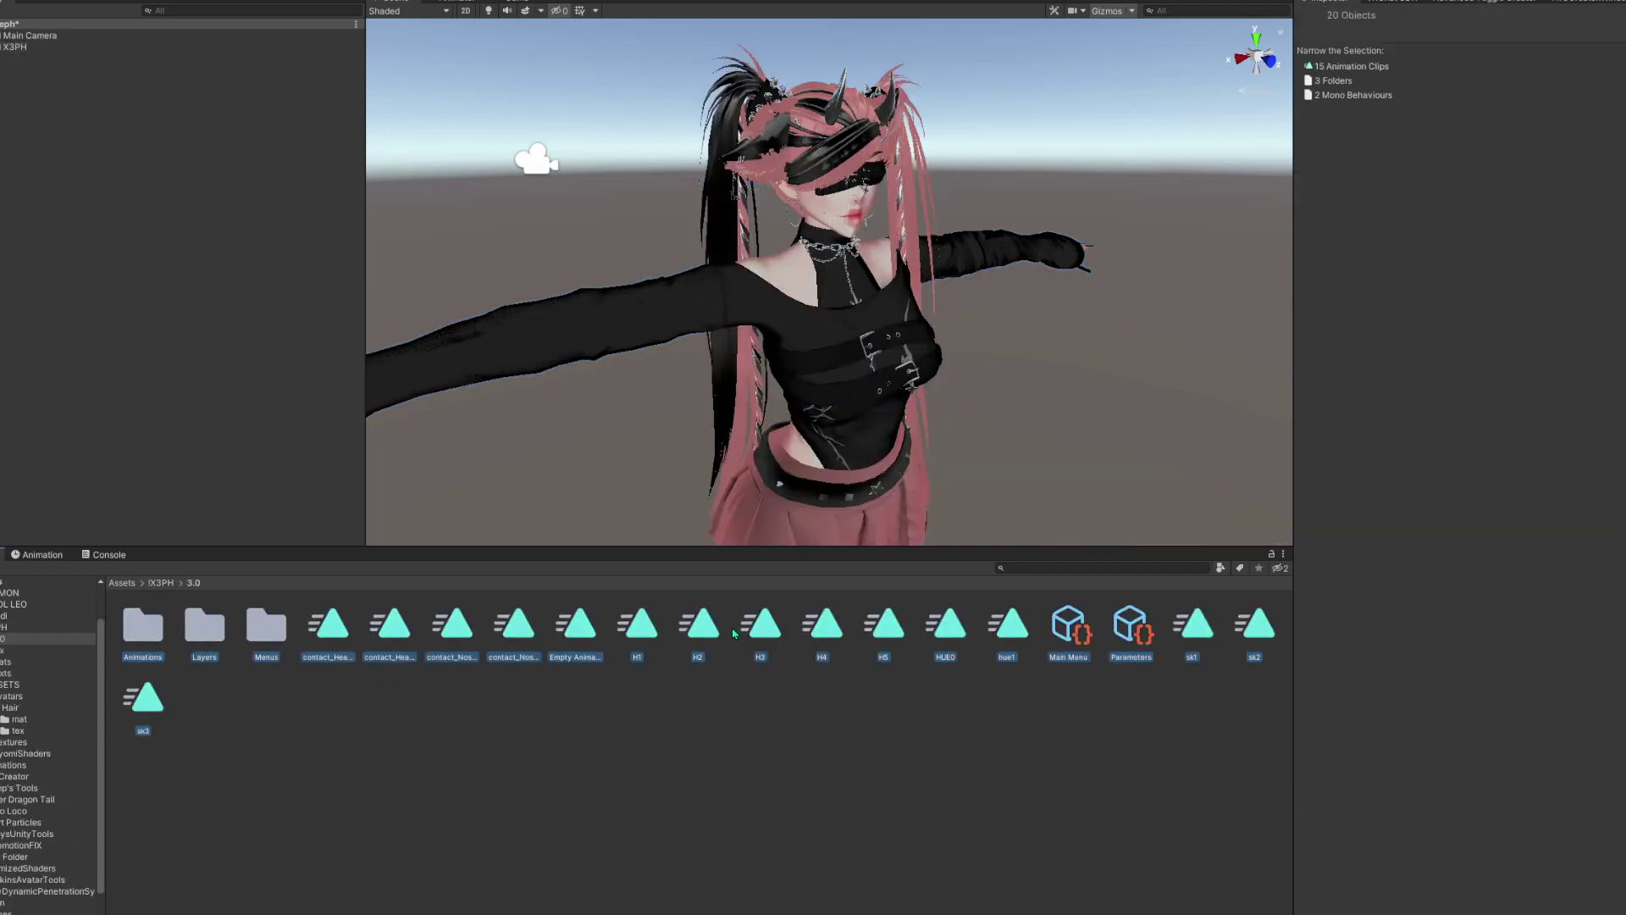
pyautogui.press('Delete')
pyautogui.press('Return')
# Select the X3PH avatar and hide the scene gizmos
pyautogui.keyDown('alt'); pyautogui.moveTo(581, 417); pyautogui.dragTo(733, 388); pyautogui.keyUp('alt')
pyautogui.click(15, 47)
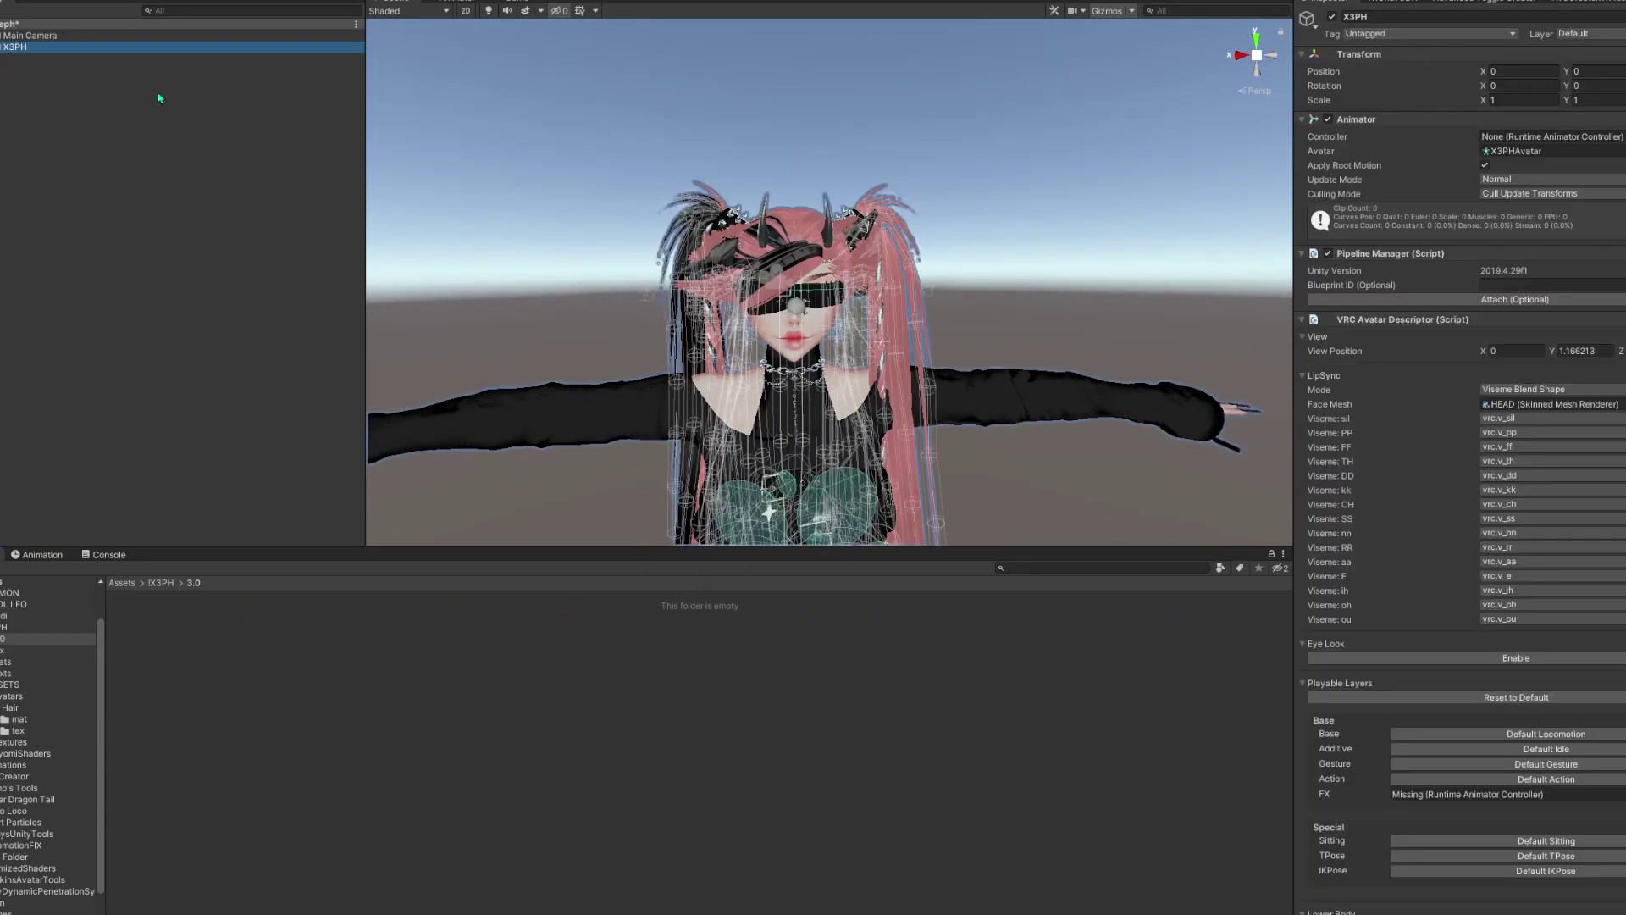
pyautogui.click(1110, 12)
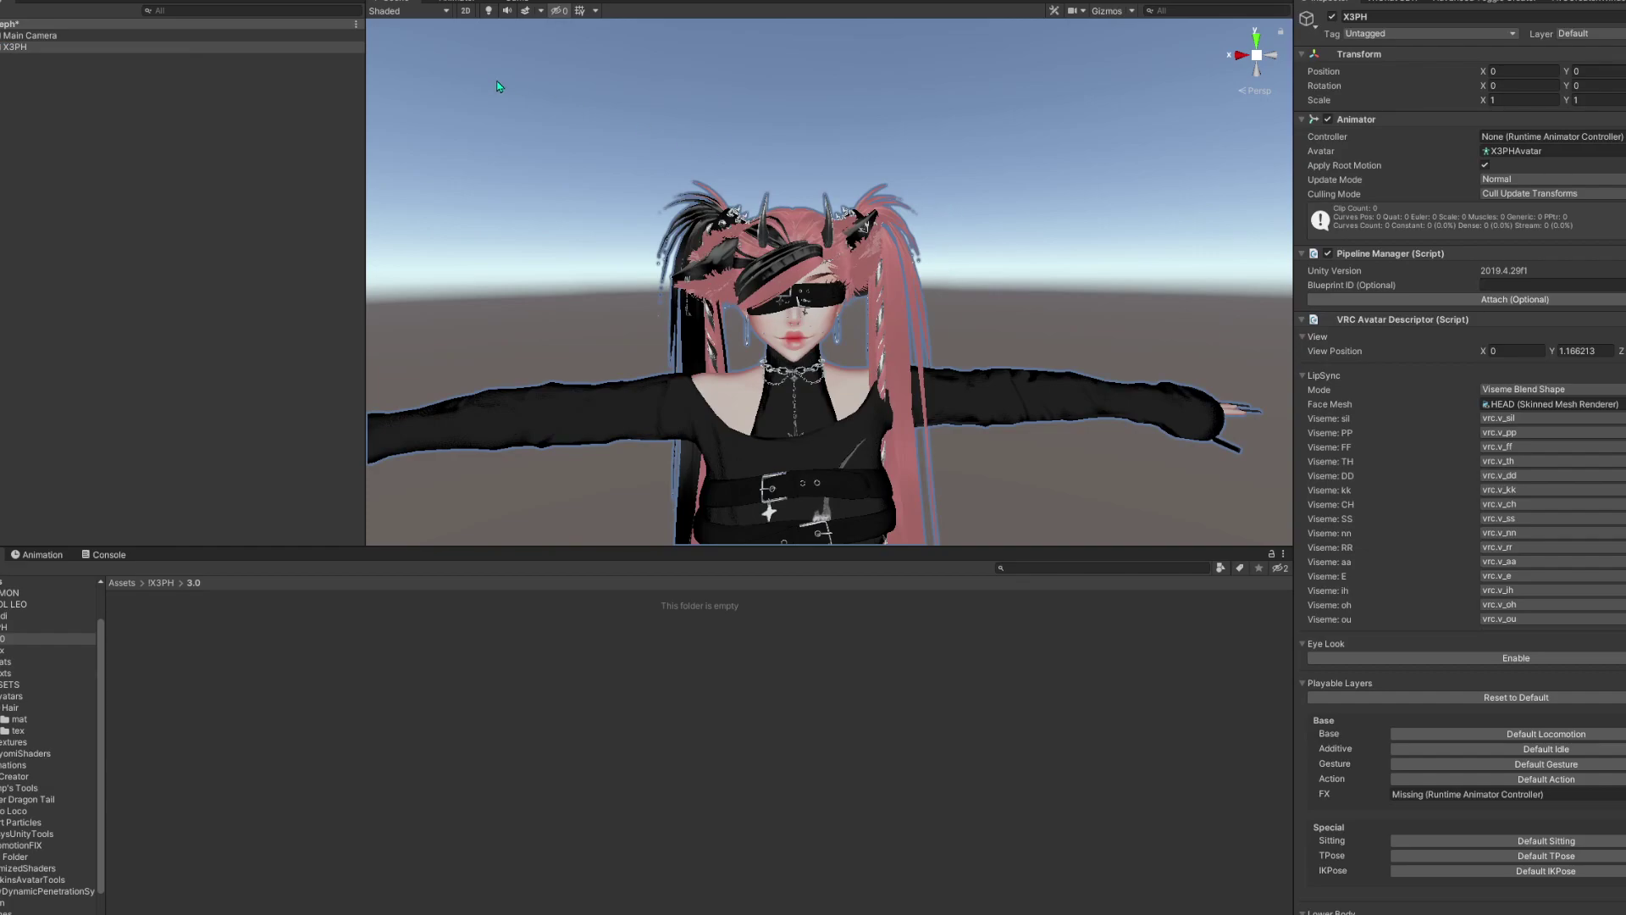
# Open the Av3Creator window and auto-fill it with the X3PH avatar descriptor
pyautogui.click(293, 2)
pyautogui.click(326, 2)
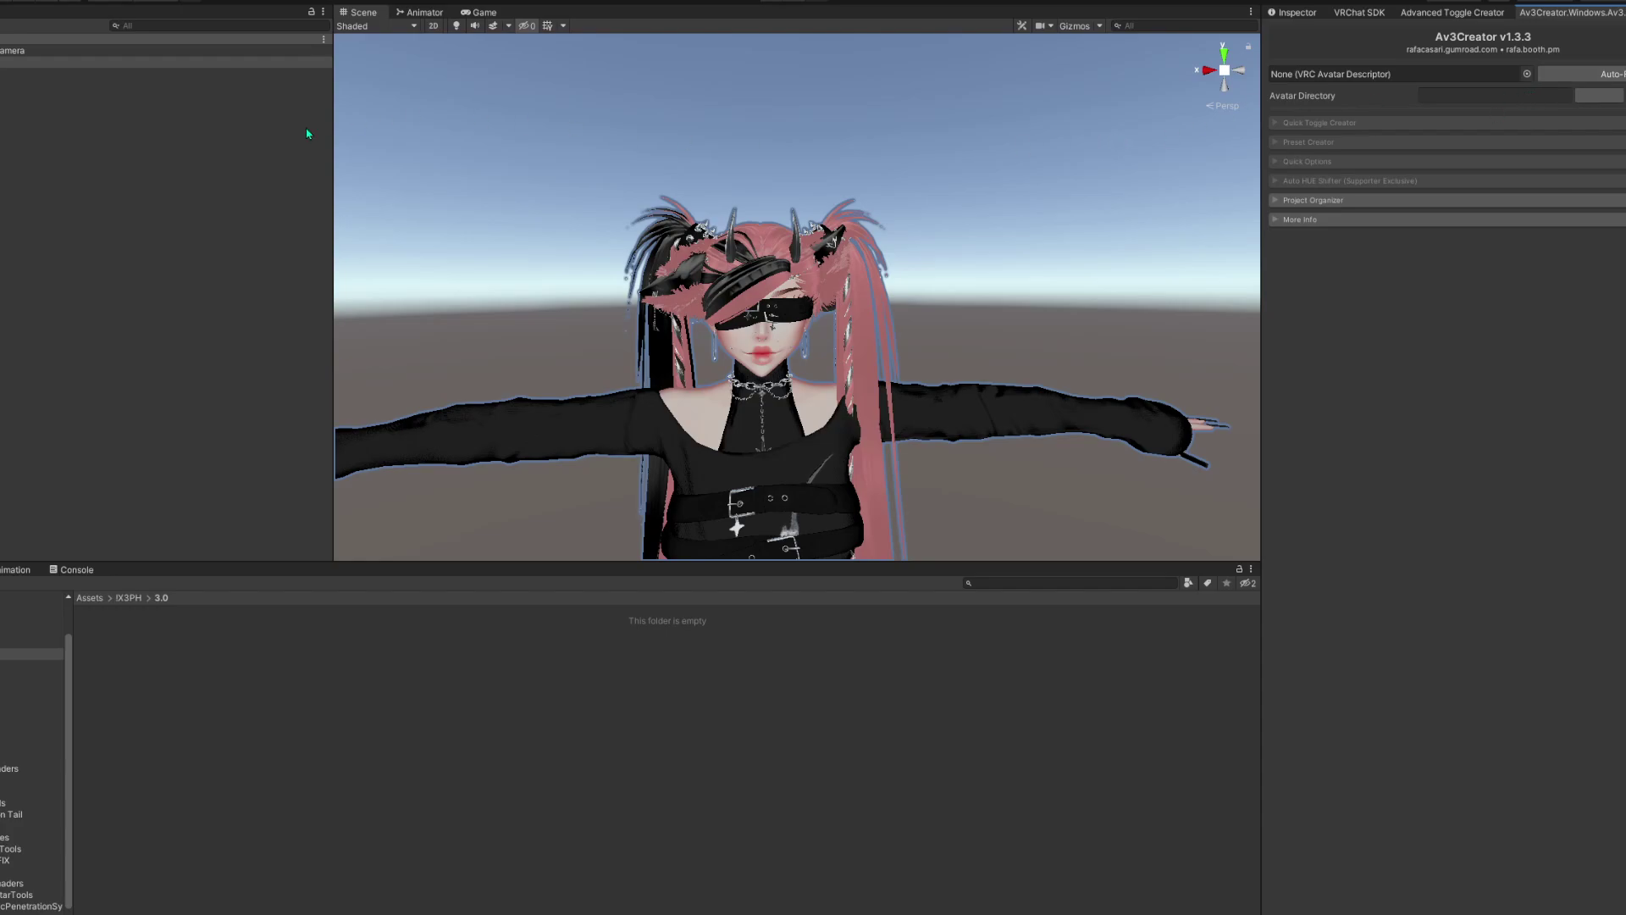
pyautogui.hotkey('ctrl', '3')
pyautogui.scroll(-3, 1267, 289)
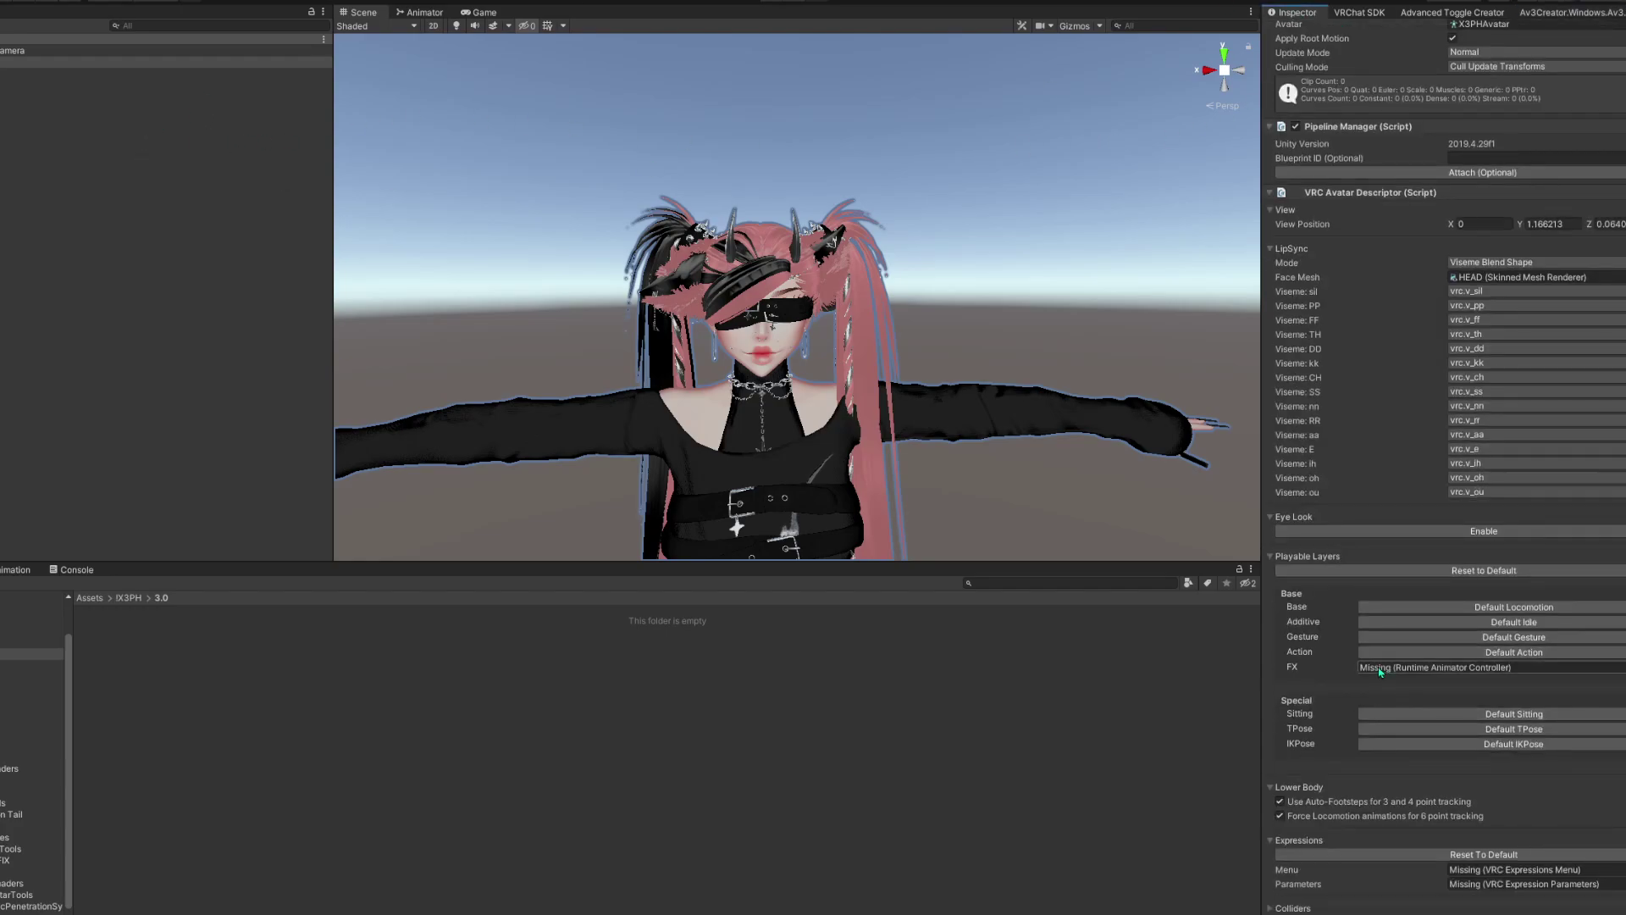
pyautogui.click(82, 63)
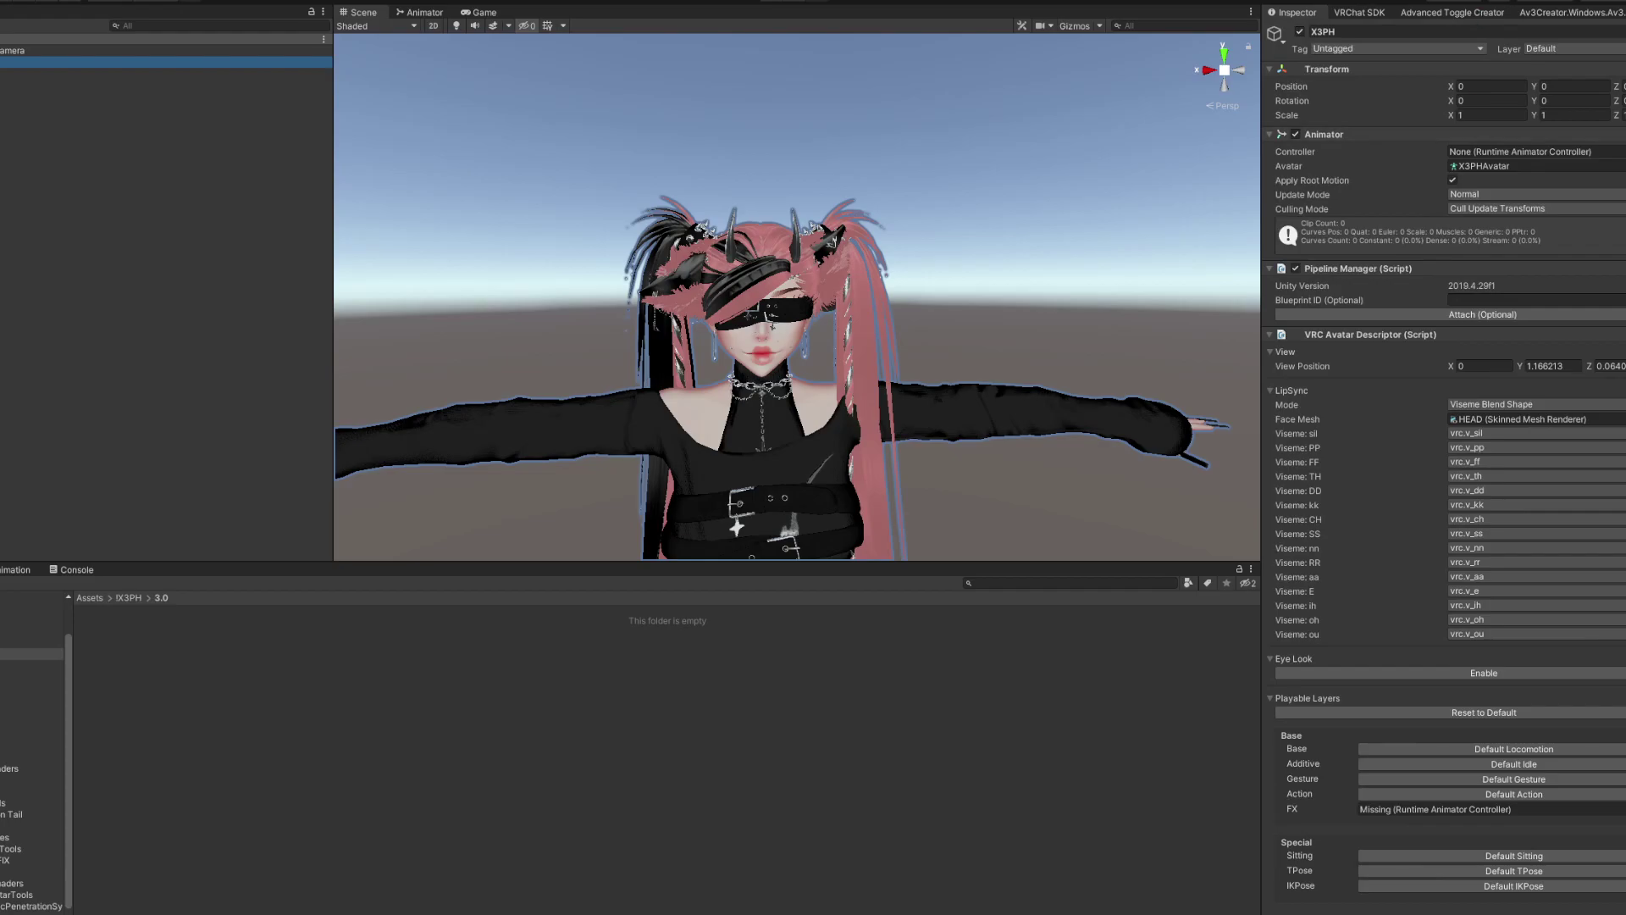
pyautogui.click(1573, 12)
pyautogui.click(1597, 73)
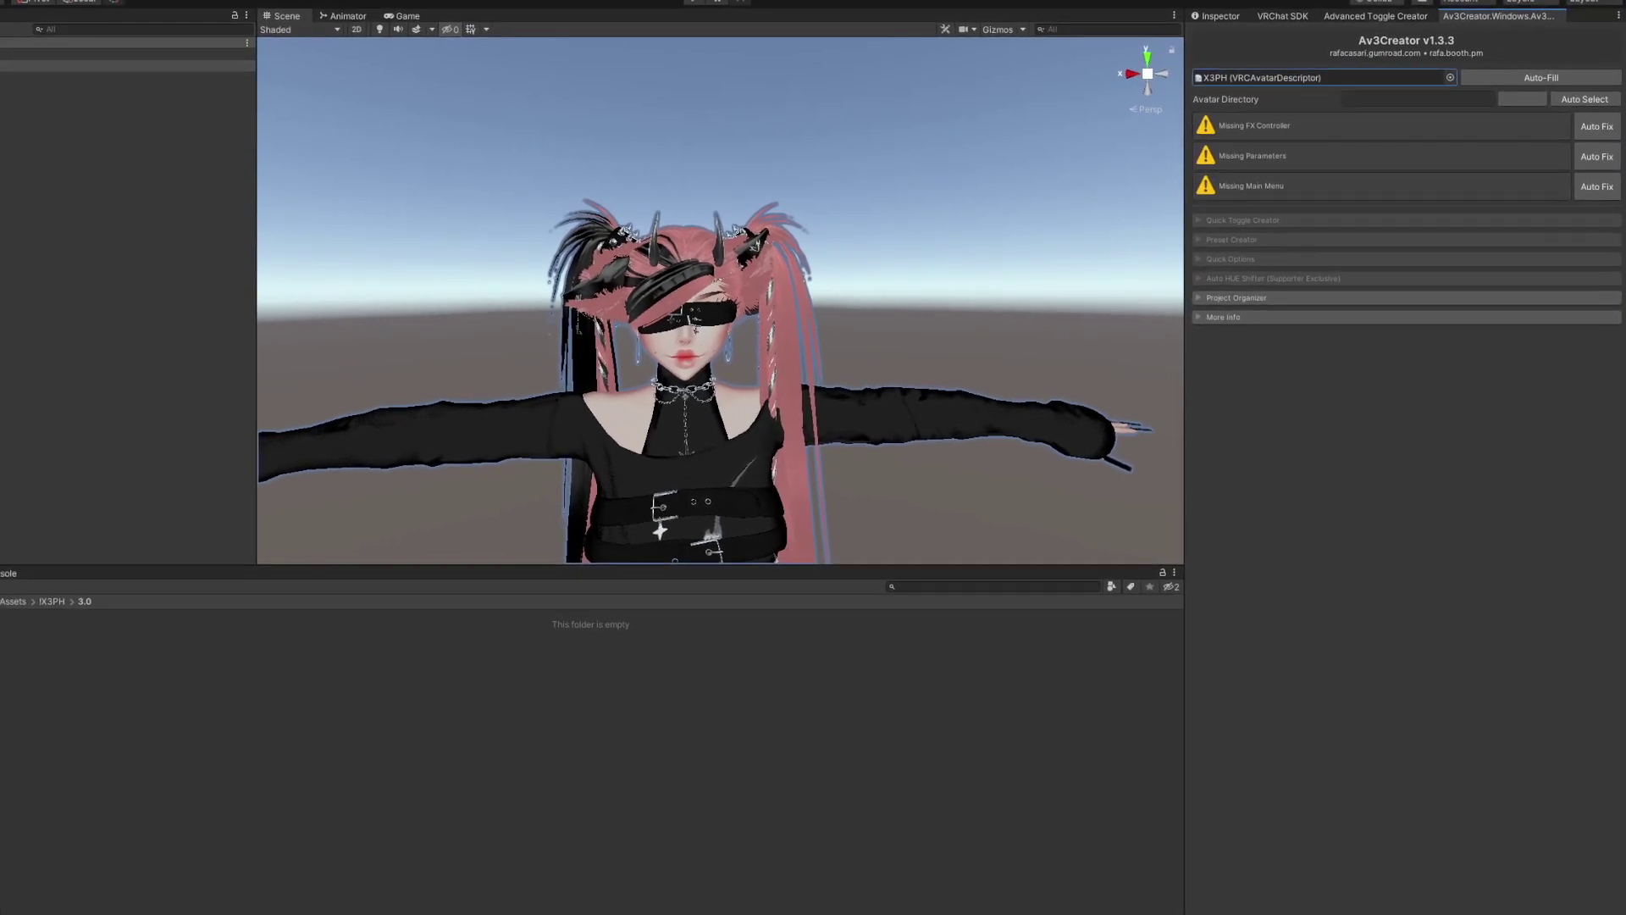
# Set the avatar directory to the Assets/!X3PH/3.0 folder
pyautogui.click(1522, 99)
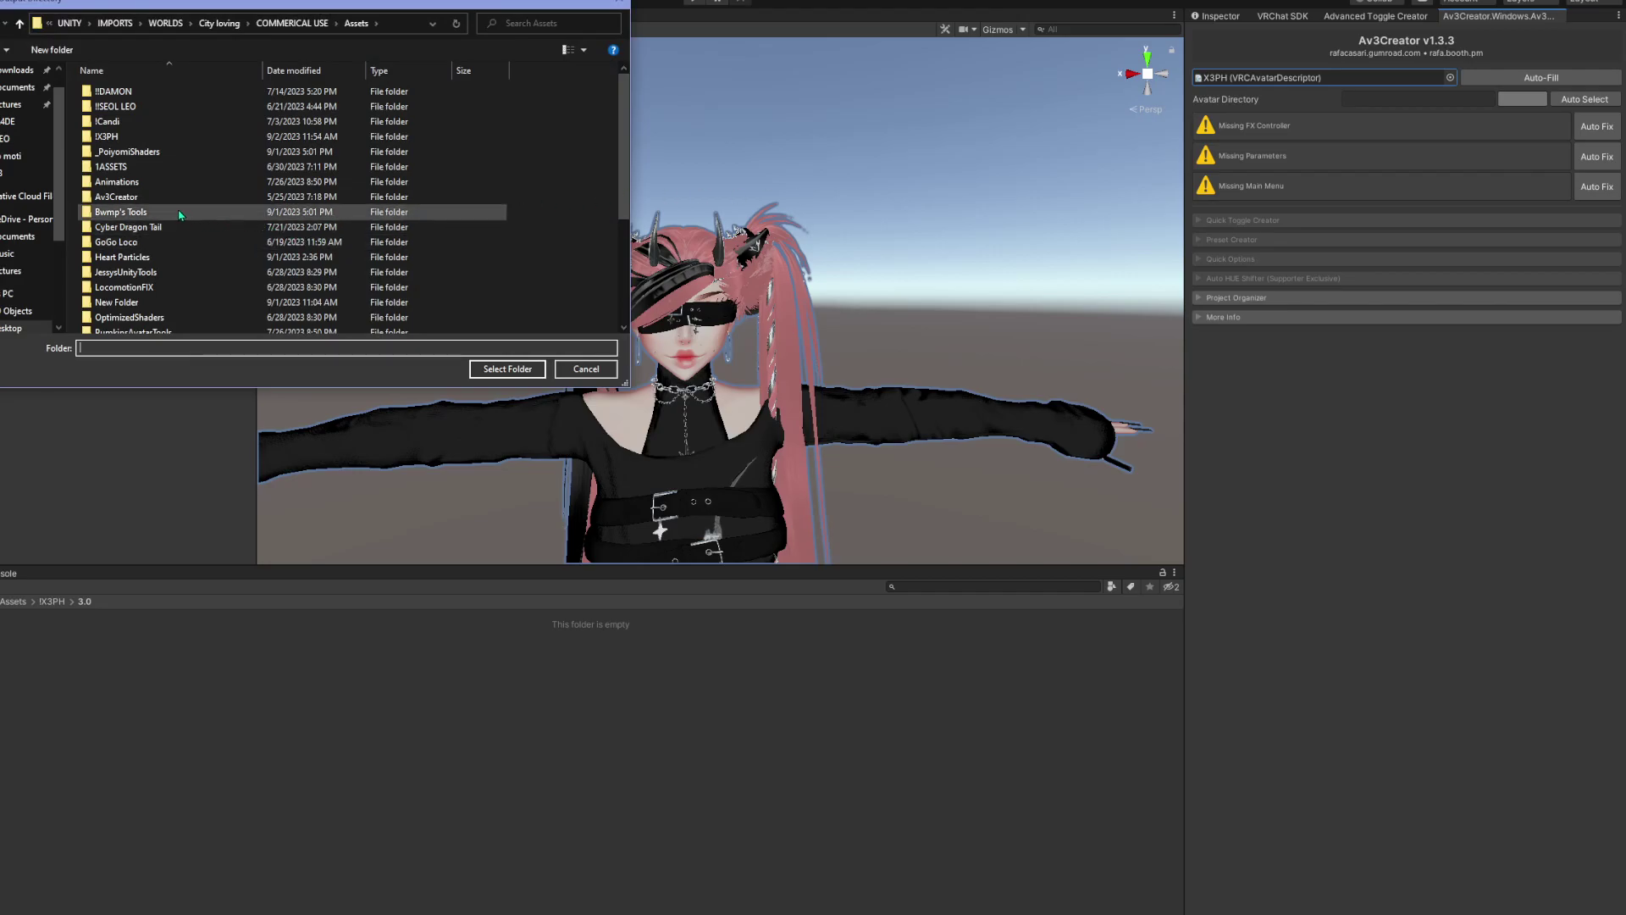
pyautogui.click(127, 138)
pyautogui.doubleClick(127, 138)
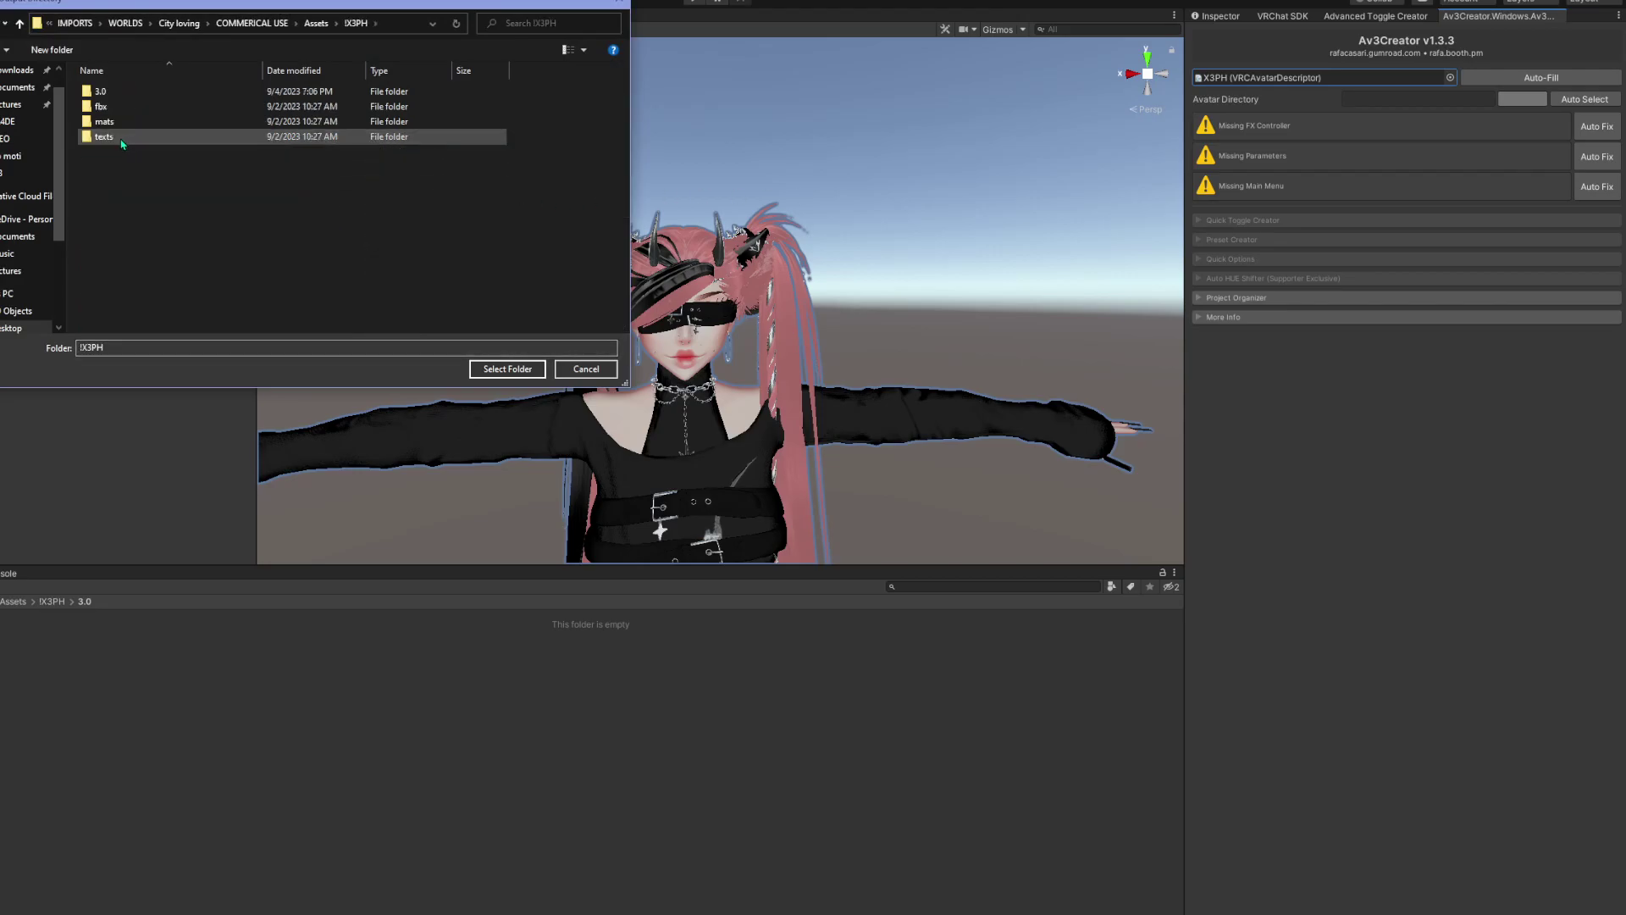
pyautogui.doubleClick(137, 90)
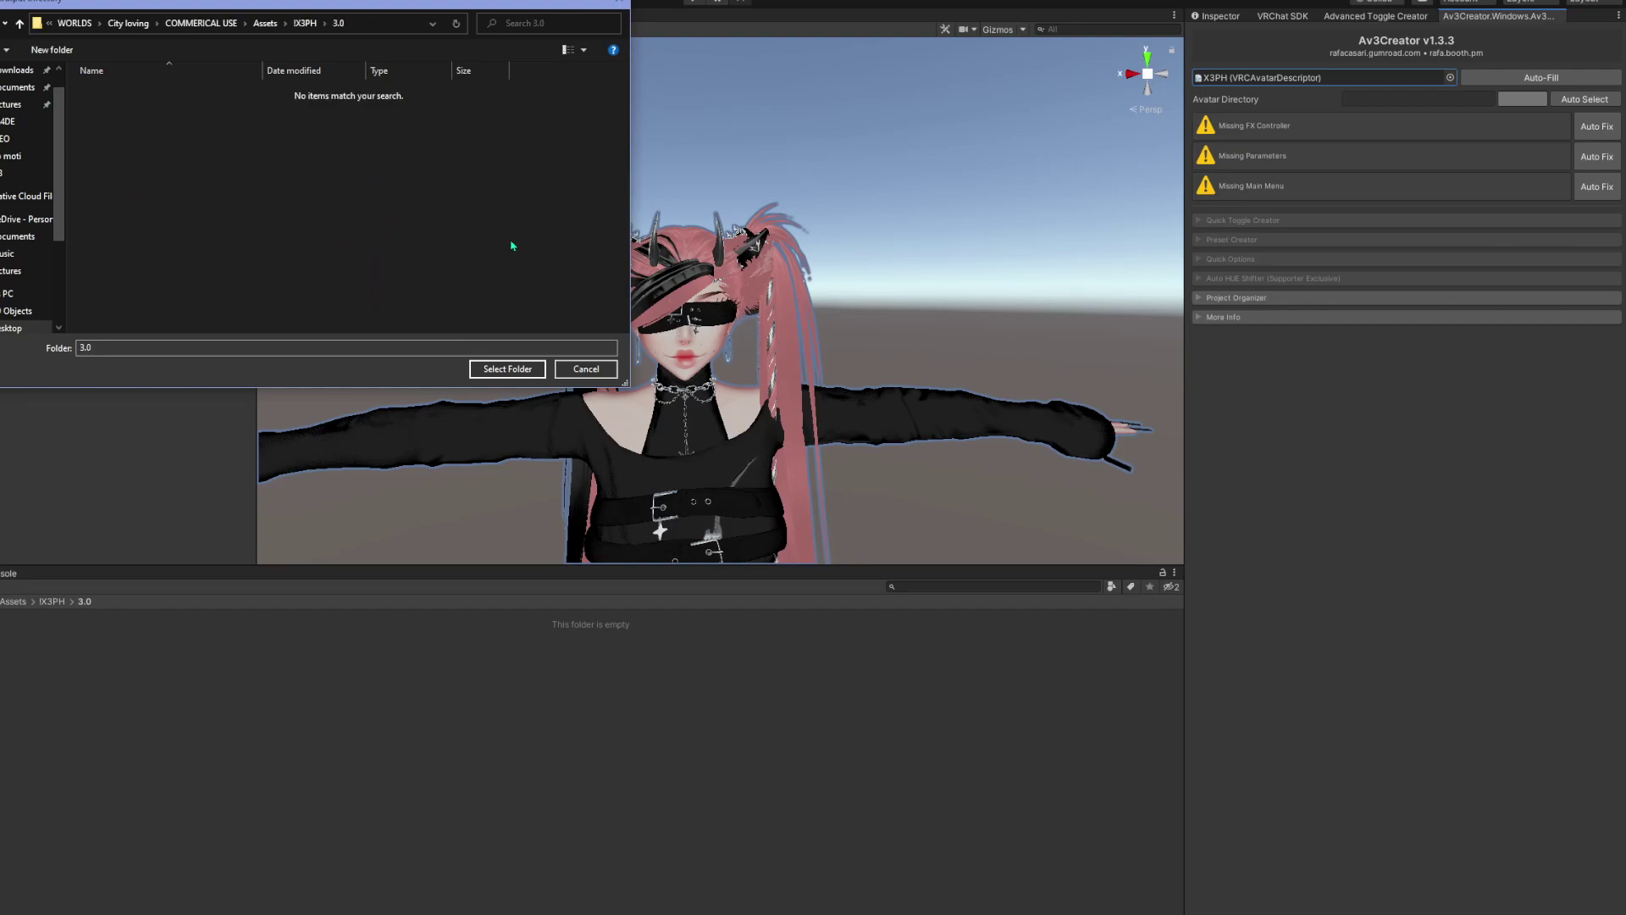
pyautogui.click(507, 368)
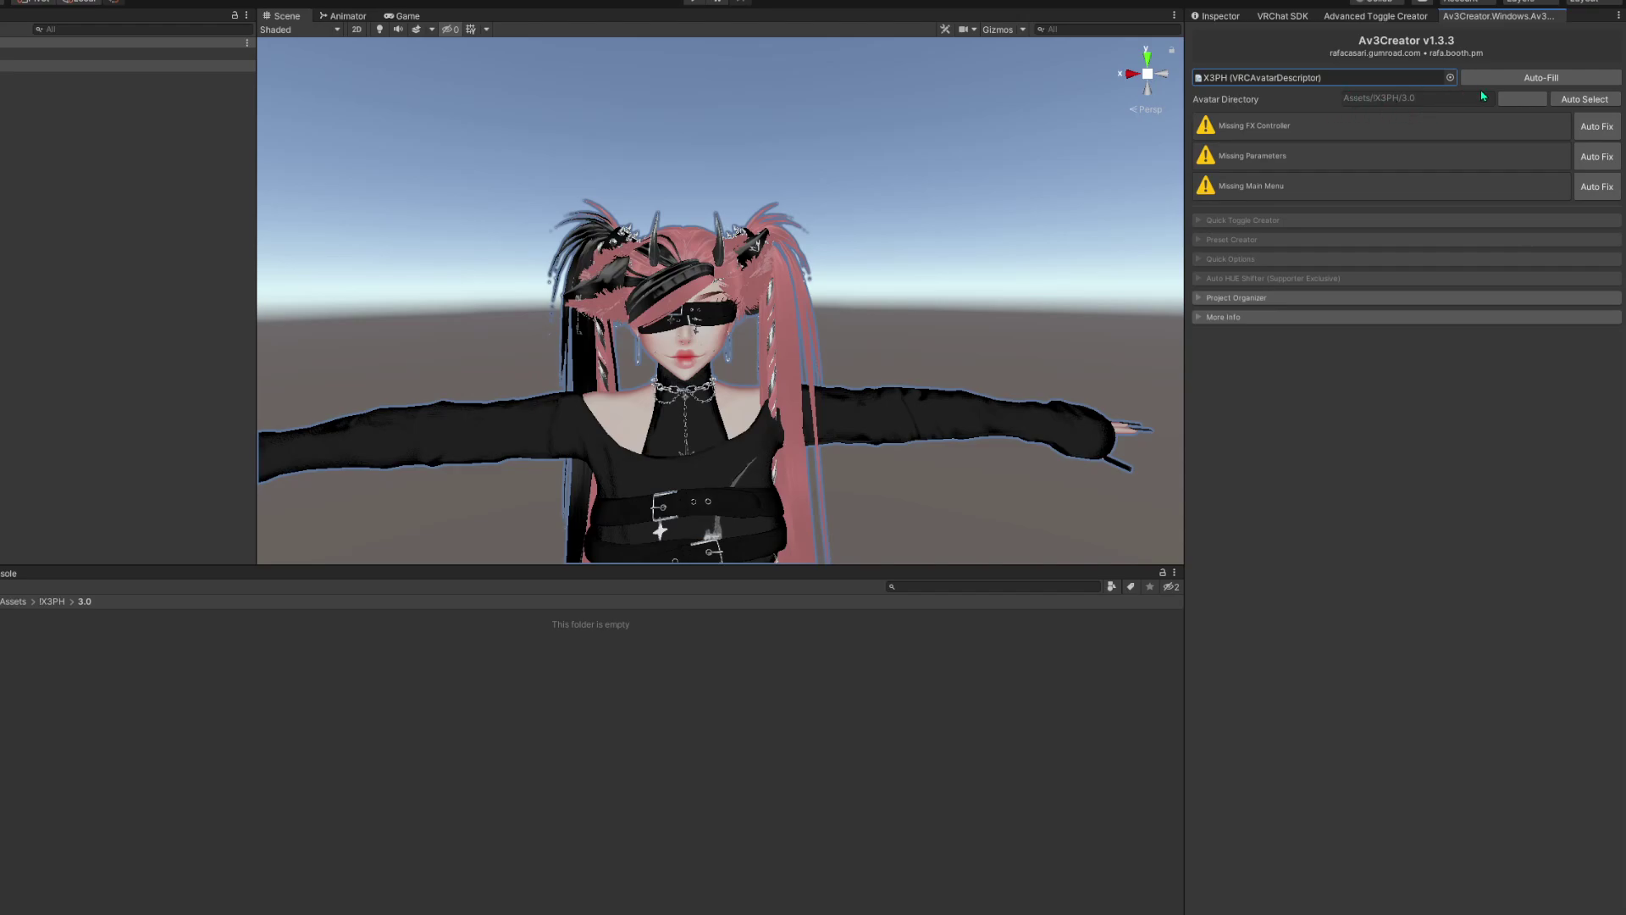
# Auto-fix the missing FX controller, parameters and main menu
pyautogui.click(1593, 131)
pyautogui.click(1593, 131)
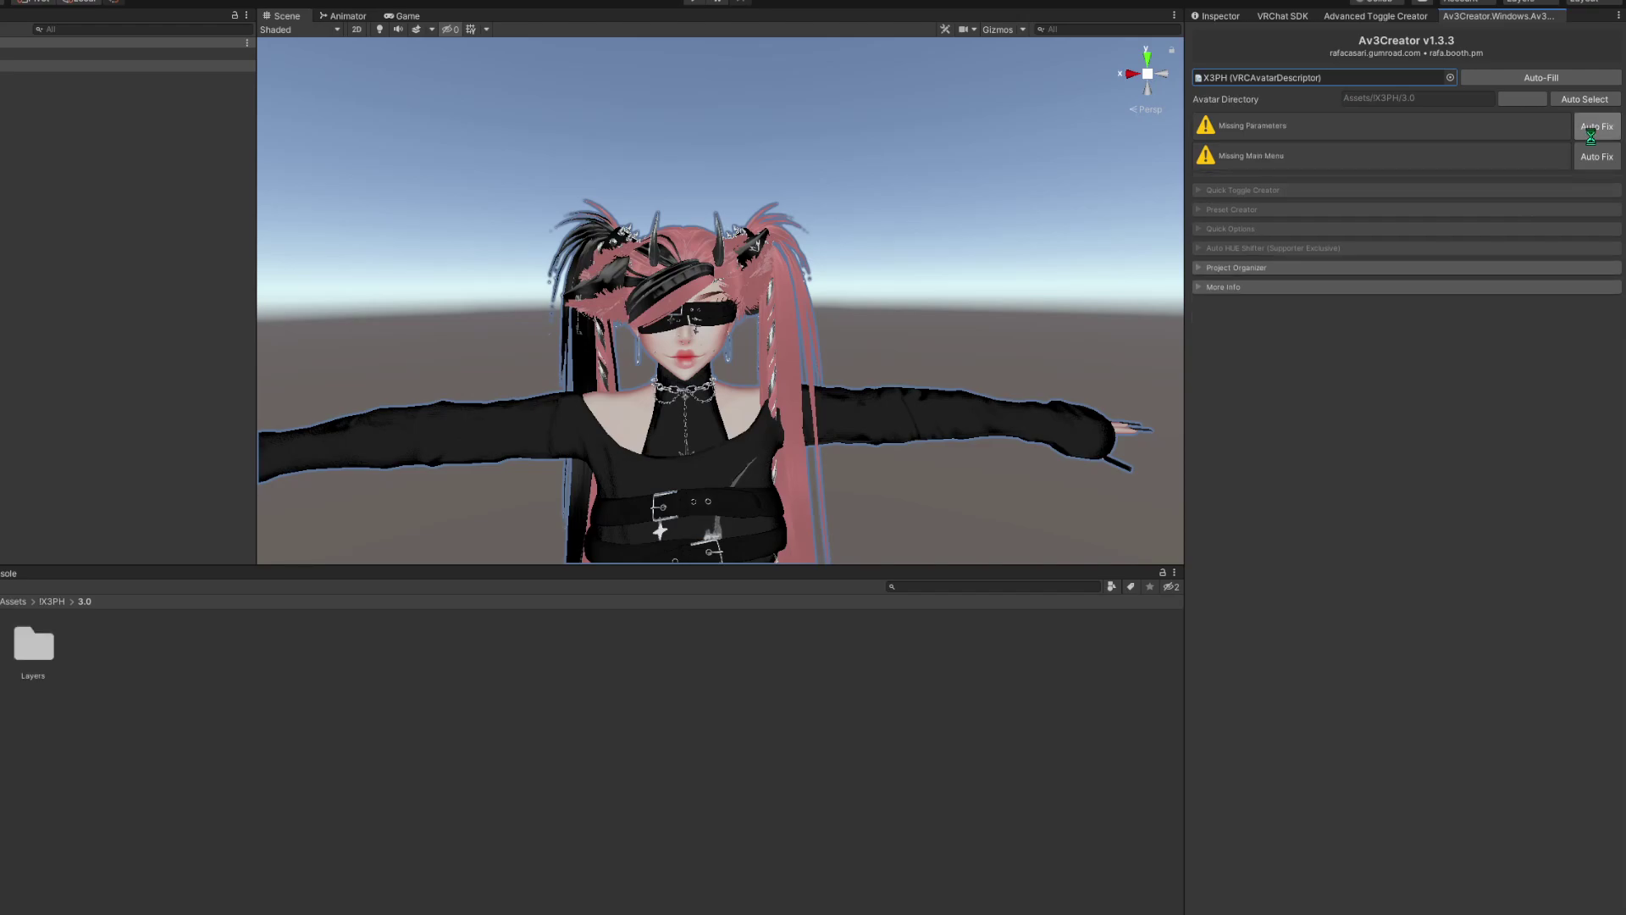
pyautogui.click(1592, 129)
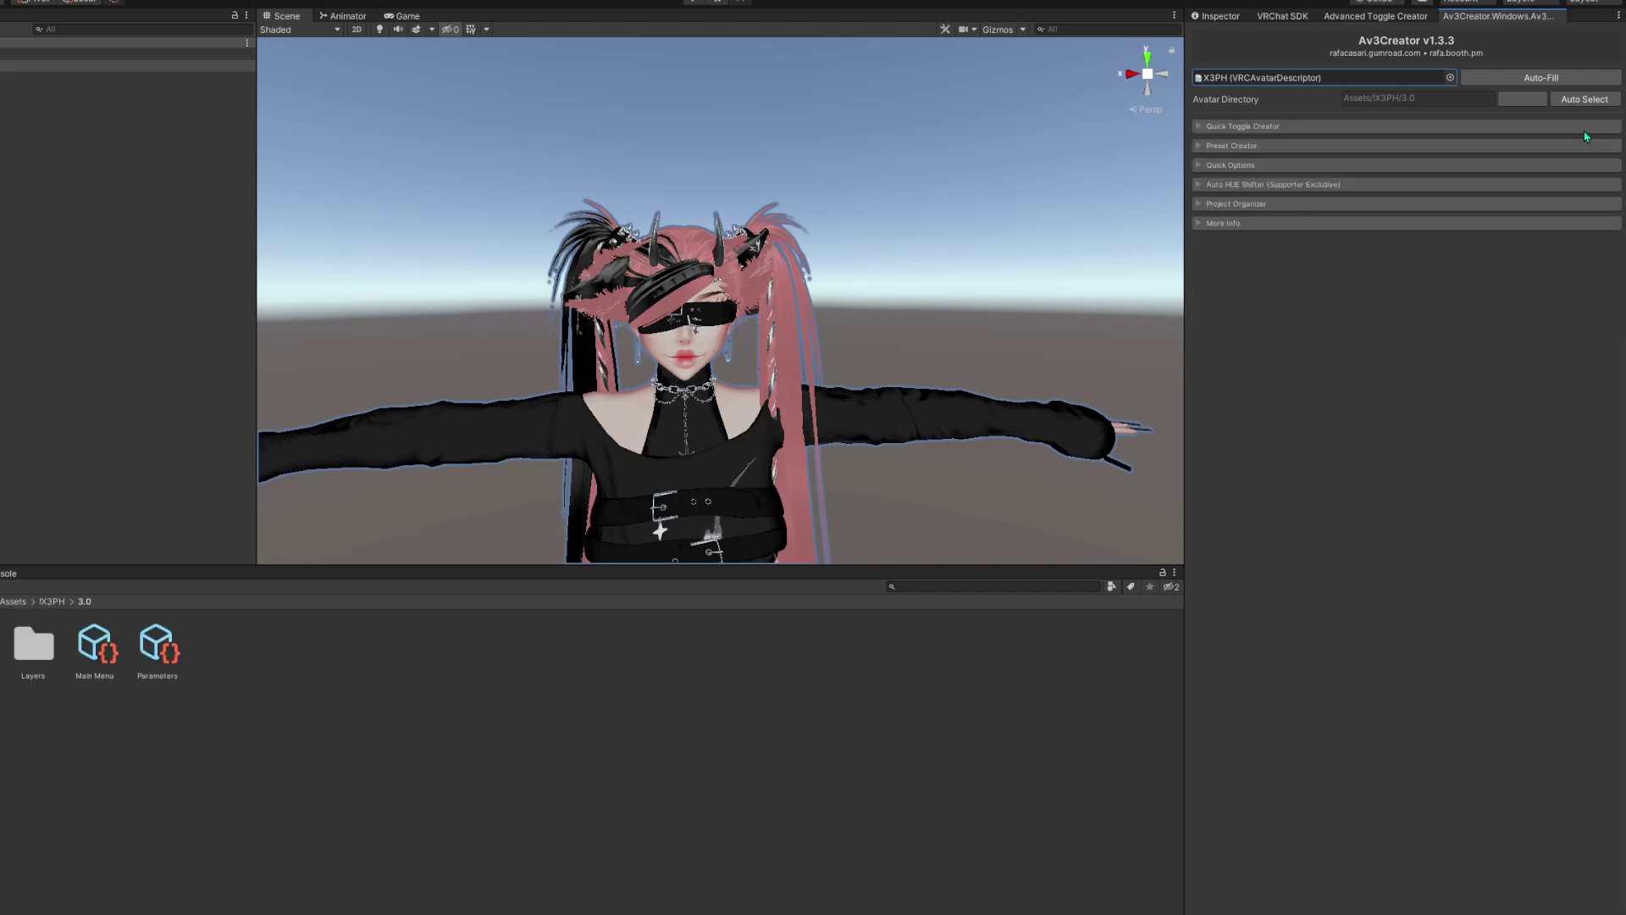
# Add the accessory objects from A ARM BELTS through A HORNS to the Quick Toggle Creator and remove the empty toggle entry
pyautogui.click(1228, 125)
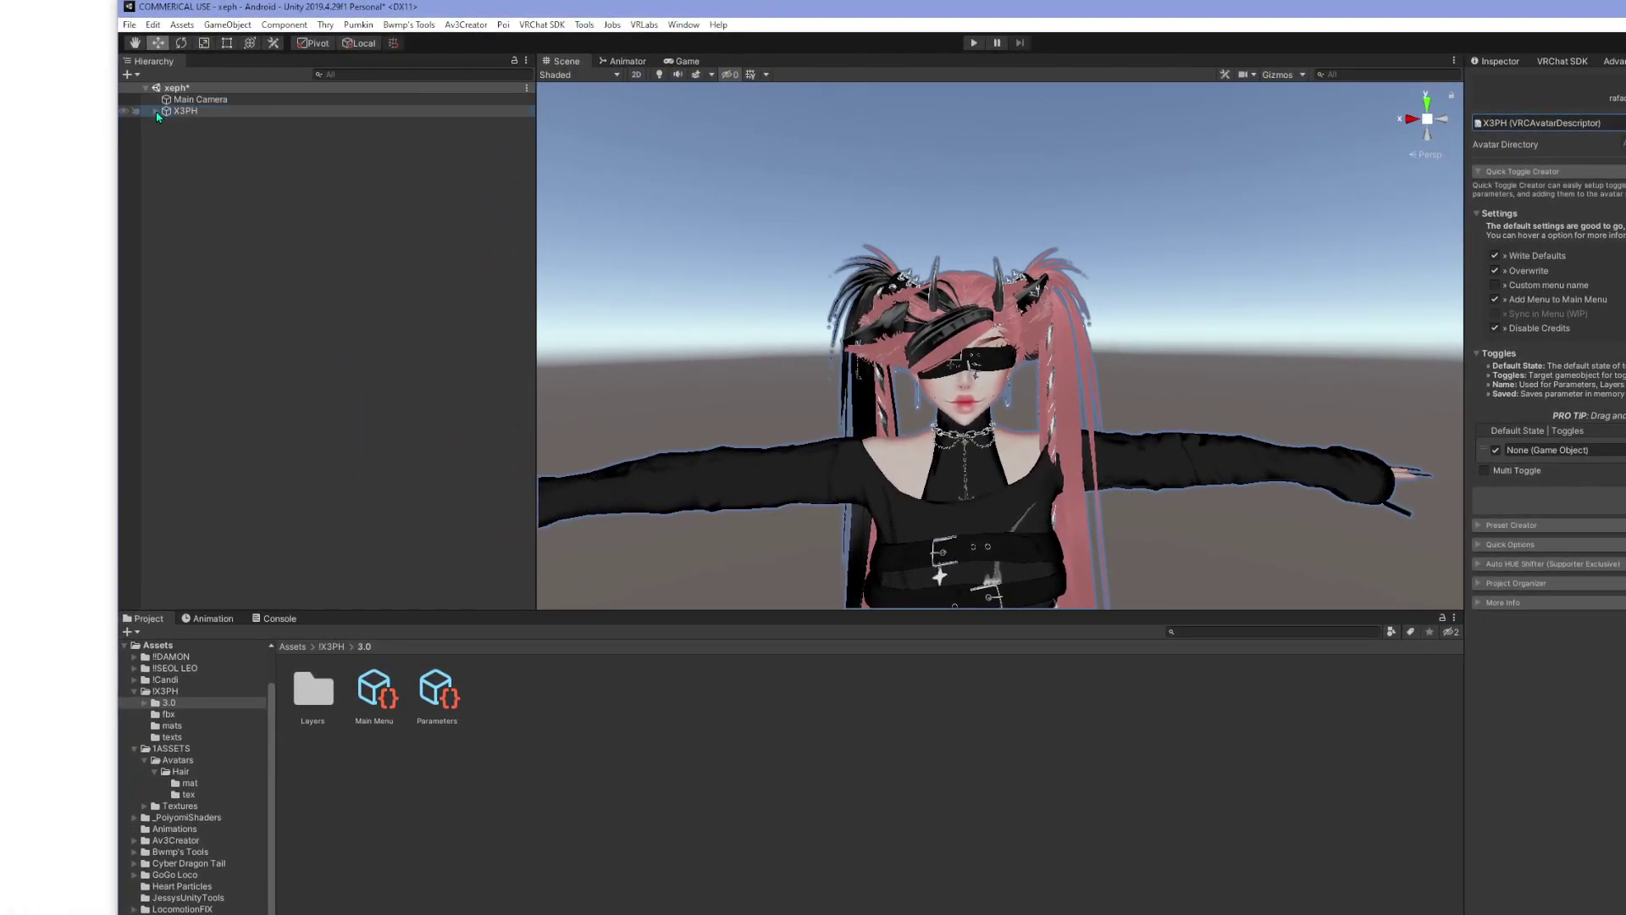
pyautogui.click(155, 113)
pyautogui.click(213, 123)
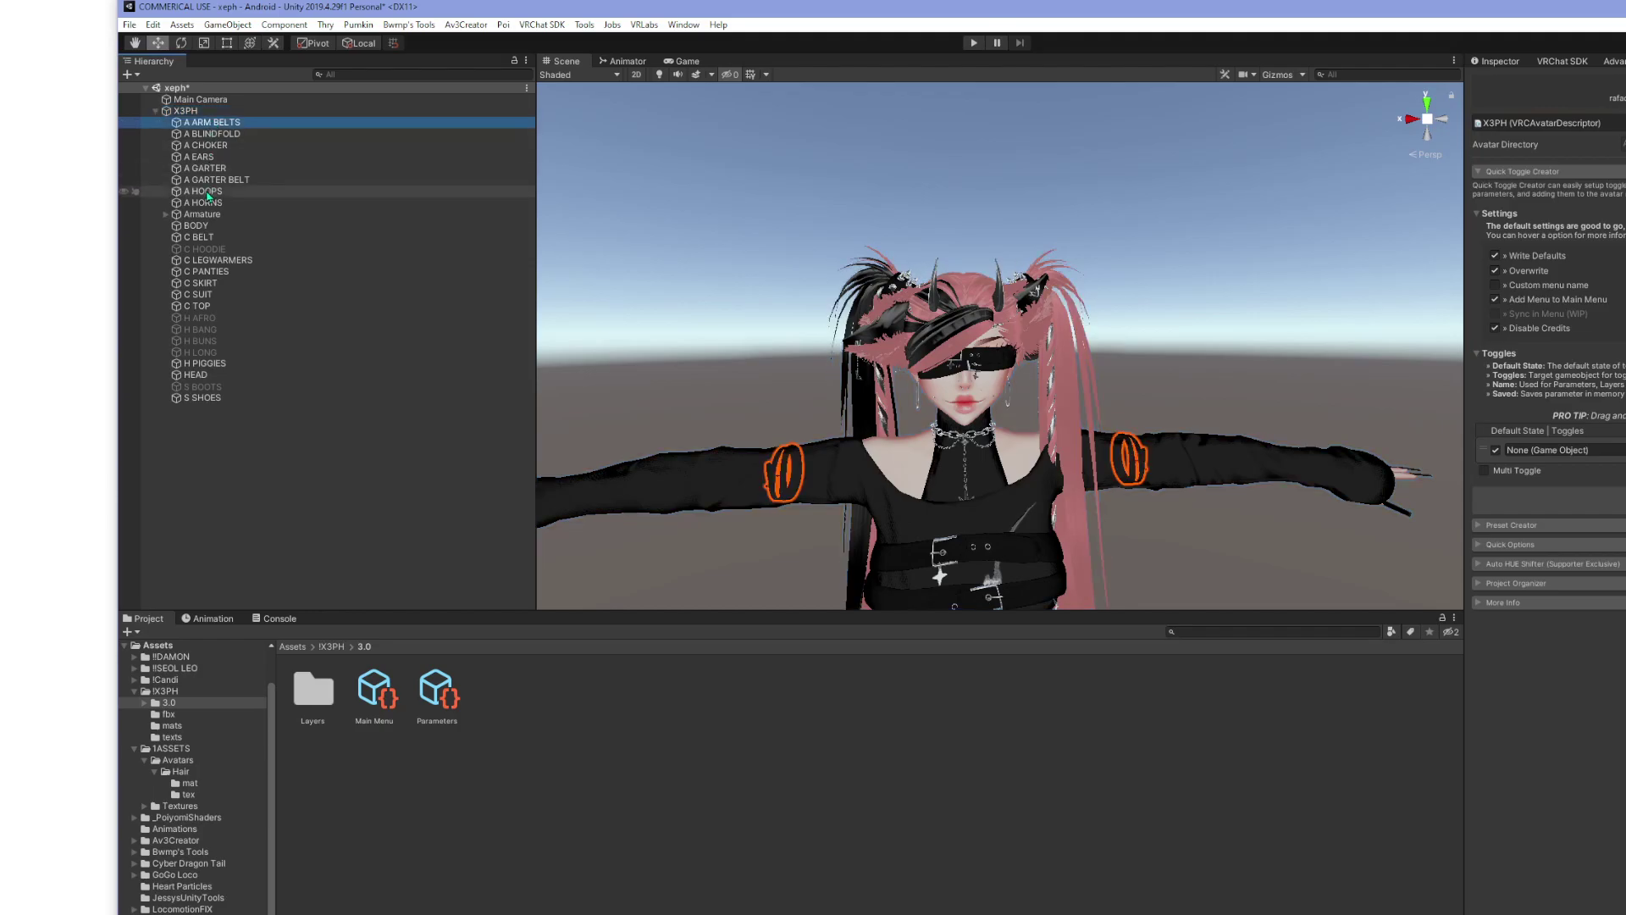
pyautogui.keyDown('shift'); pyautogui.click(211, 202); pyautogui.keyUp('shift')
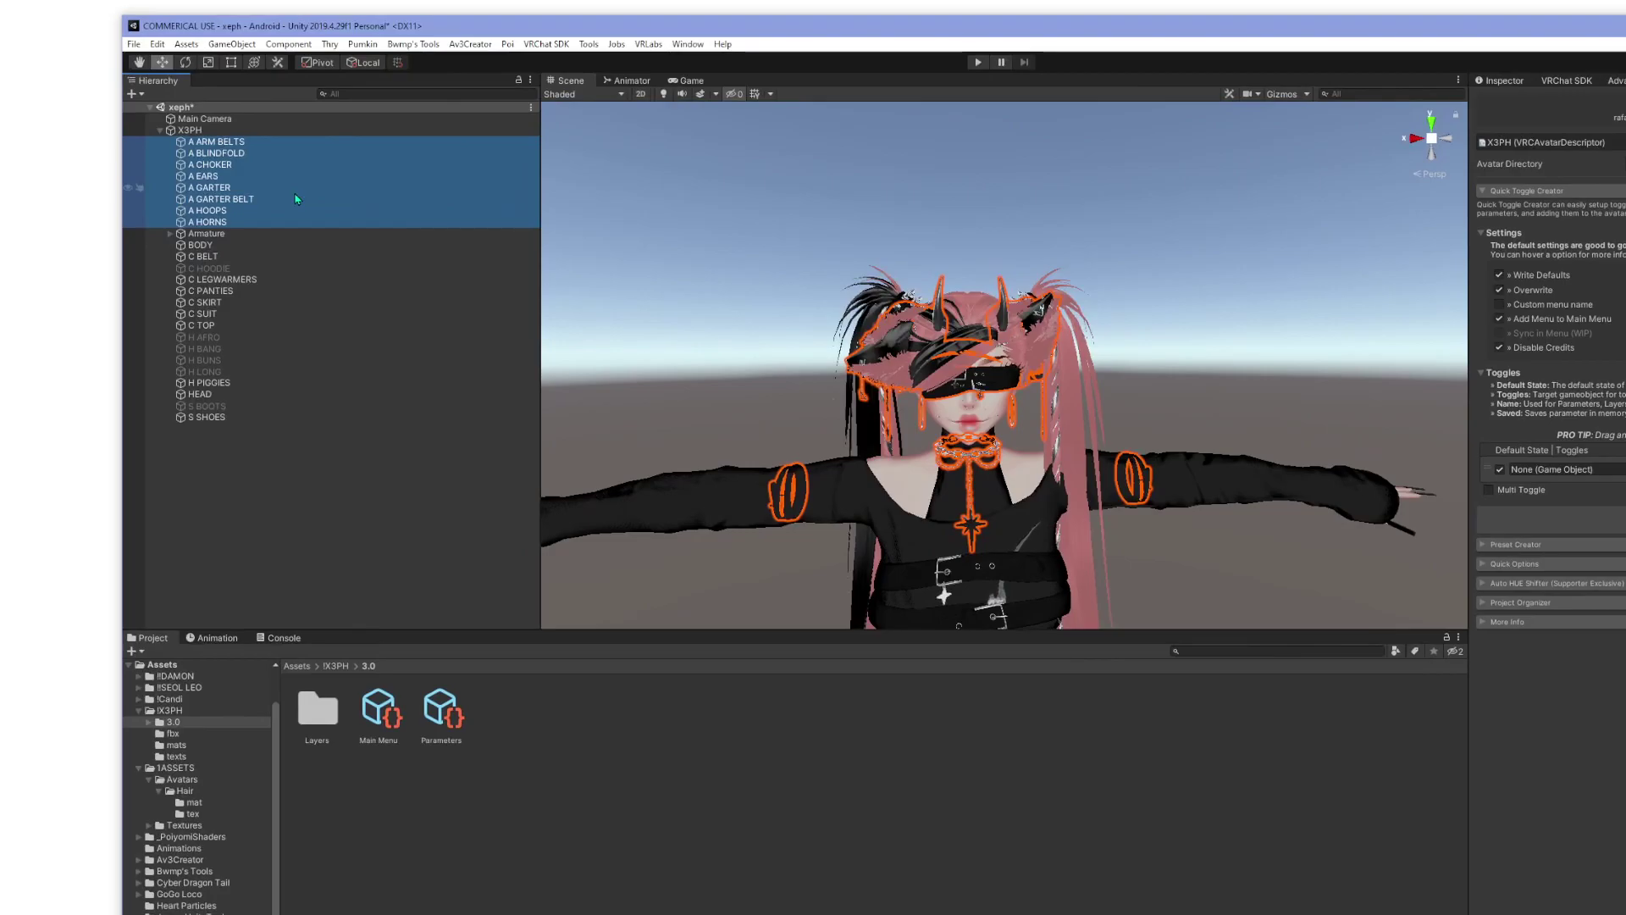
pyautogui.rightClick(295, 199)
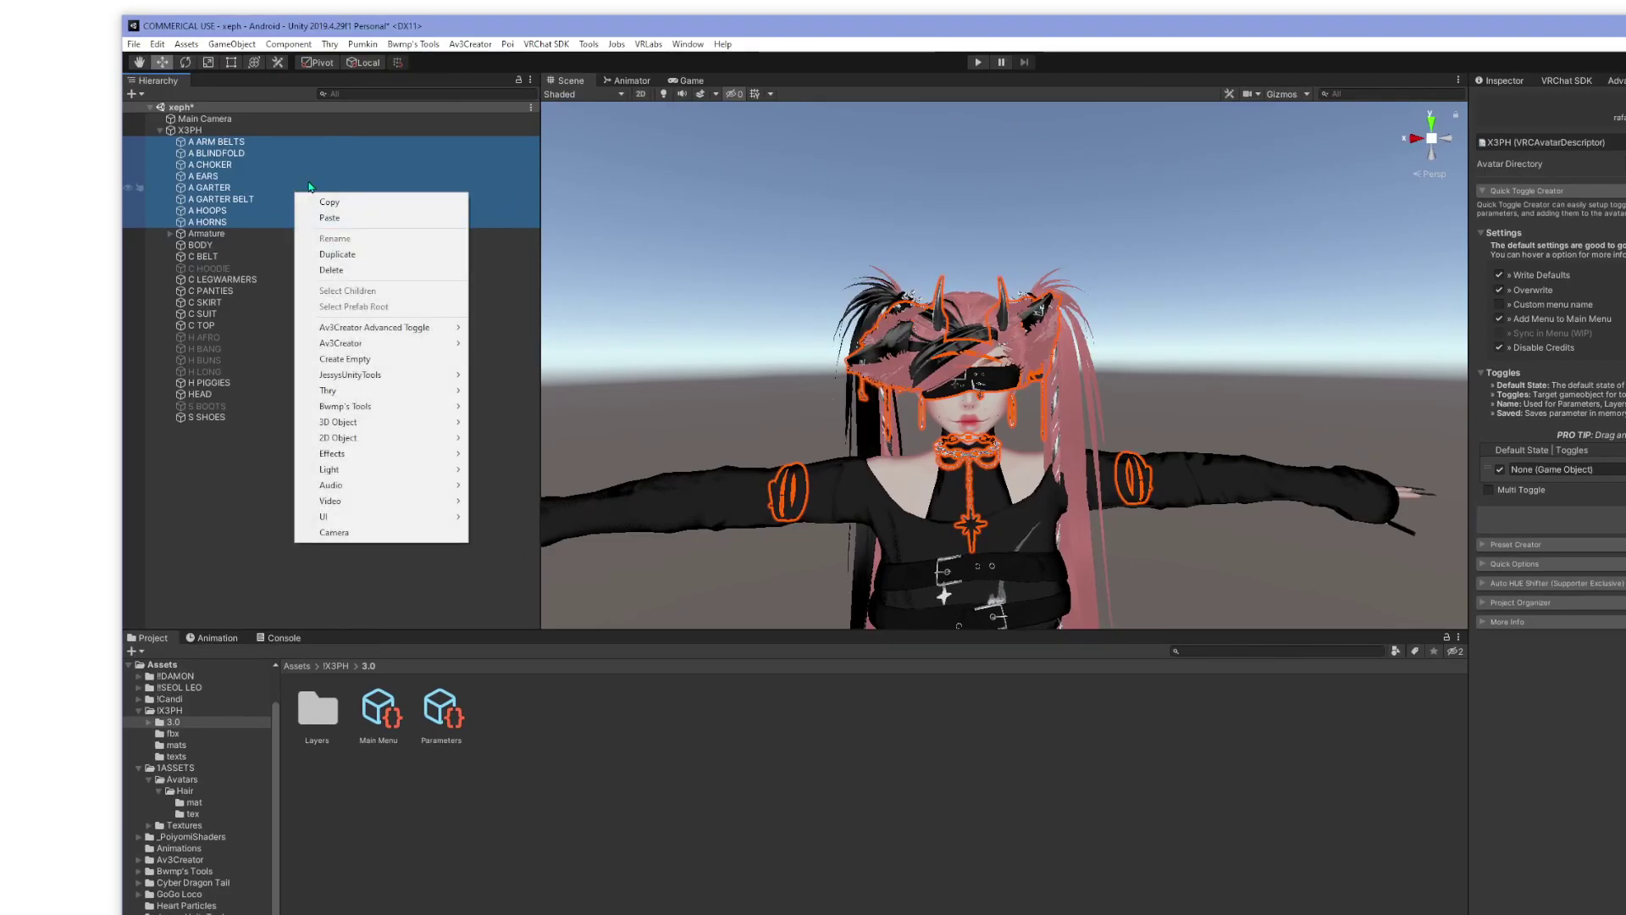
pyautogui.moveTo(363, 344)
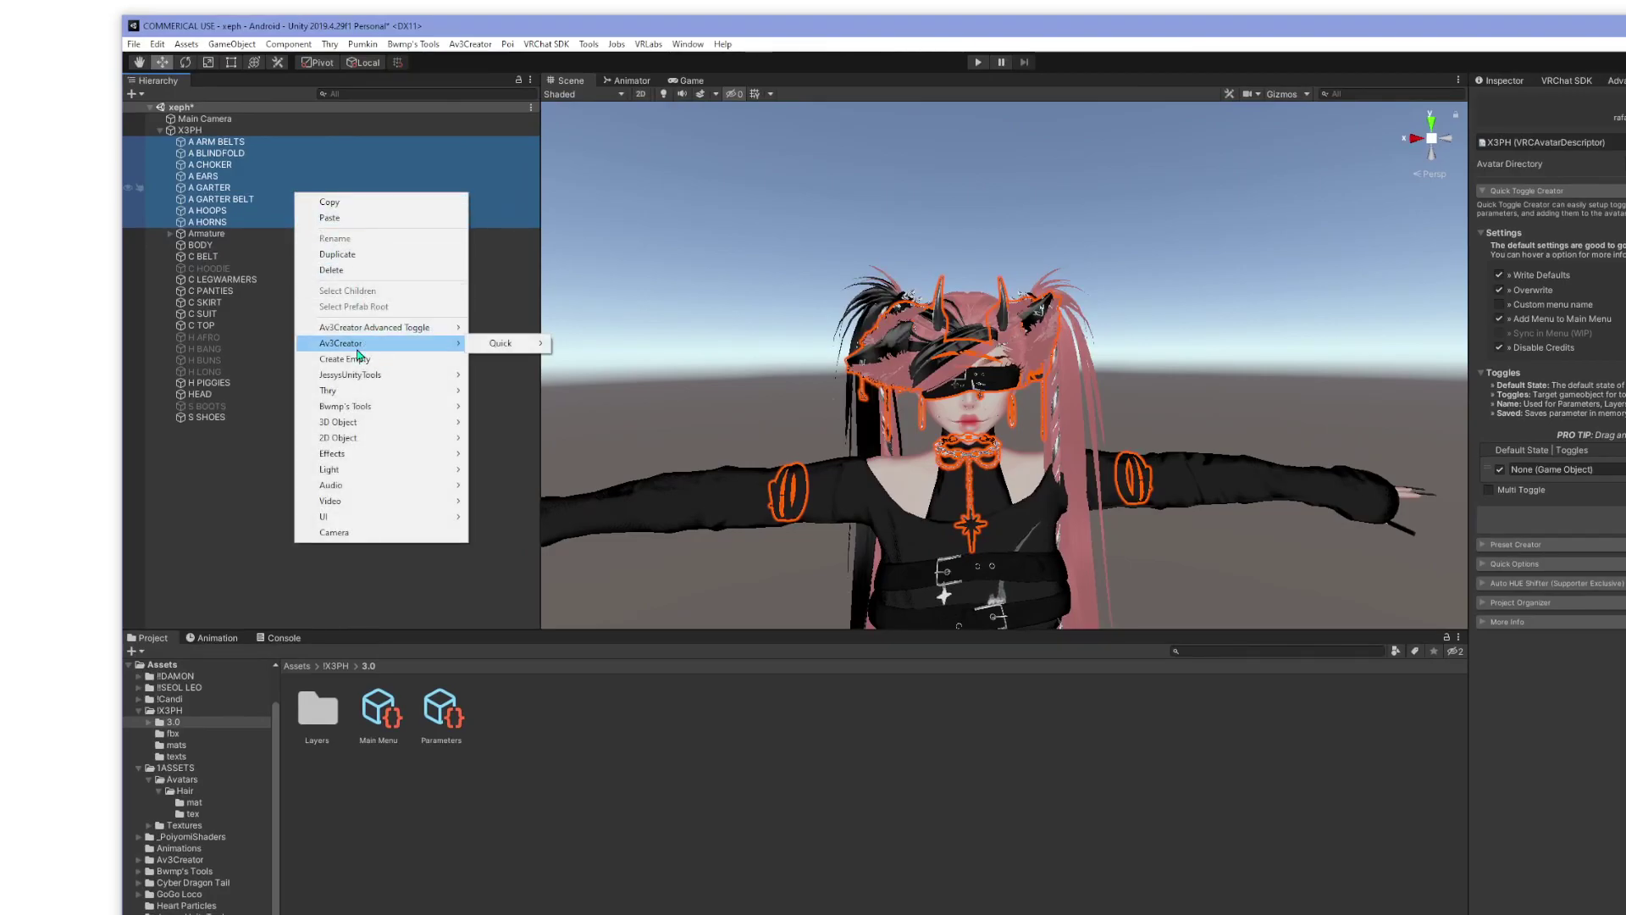
pyautogui.moveTo(500, 347)
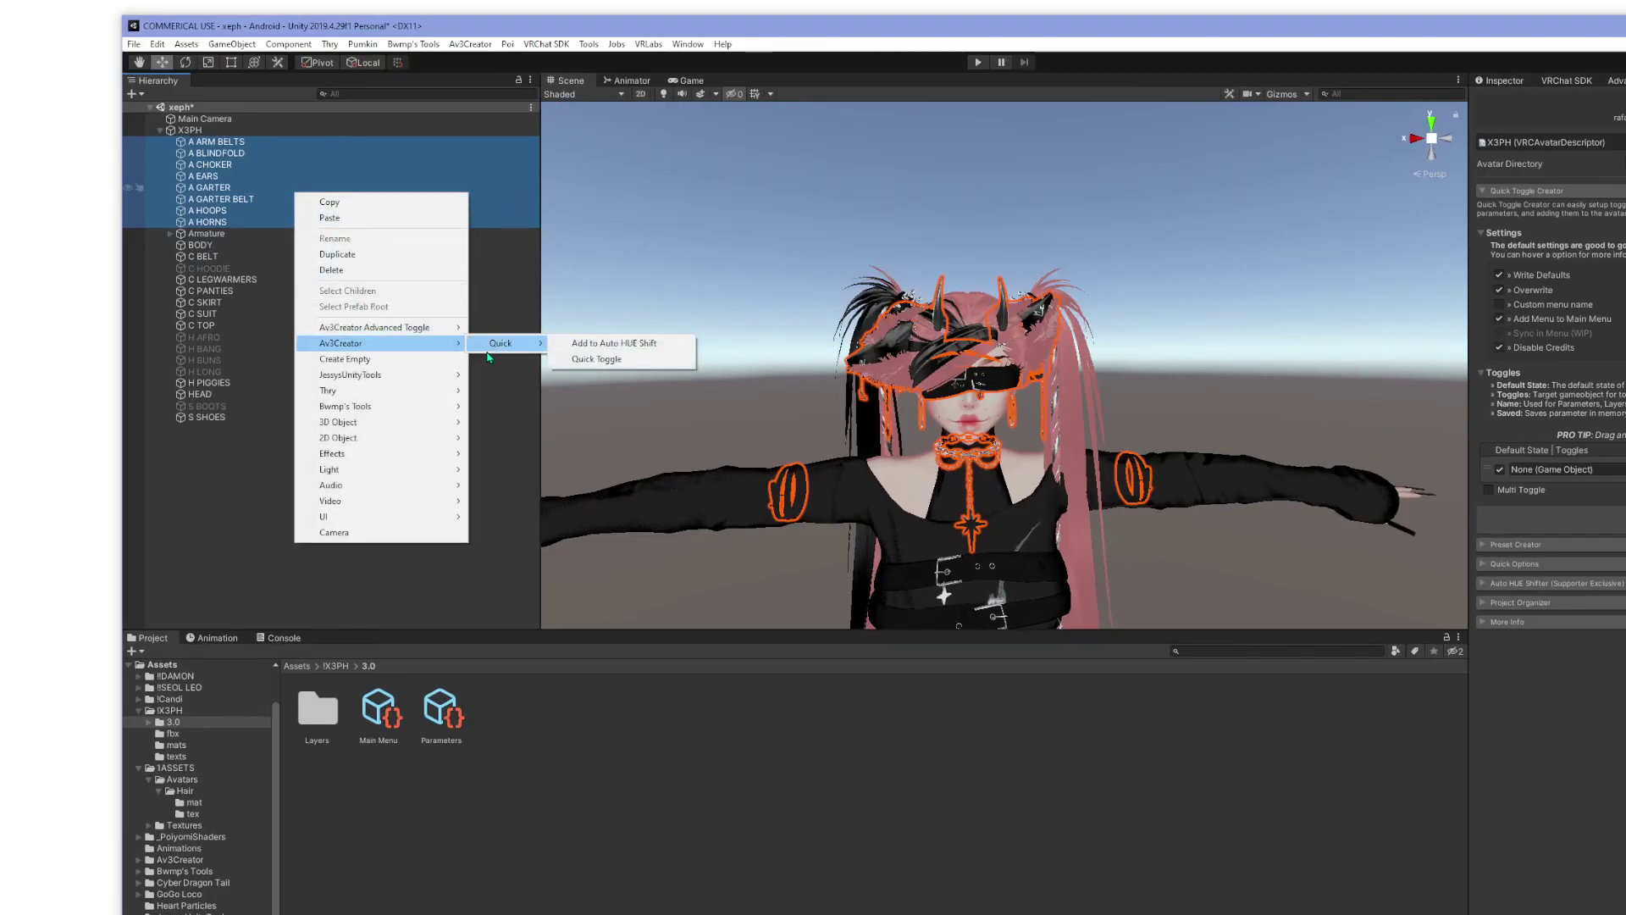
pyautogui.click(607, 363)
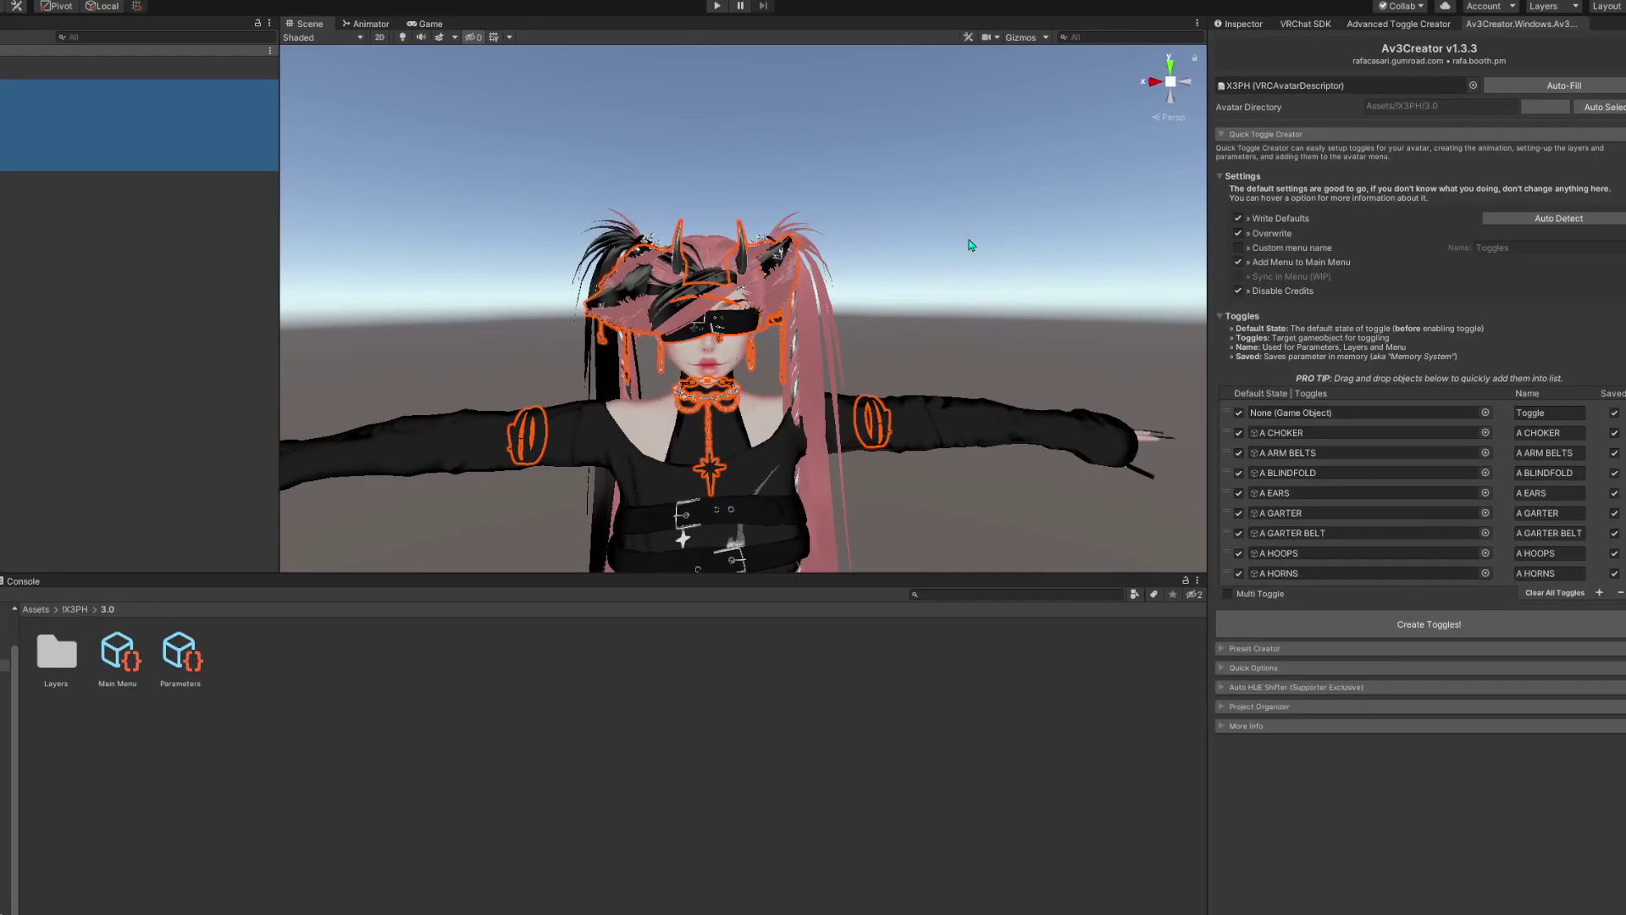
pyautogui.click(1603, 415)
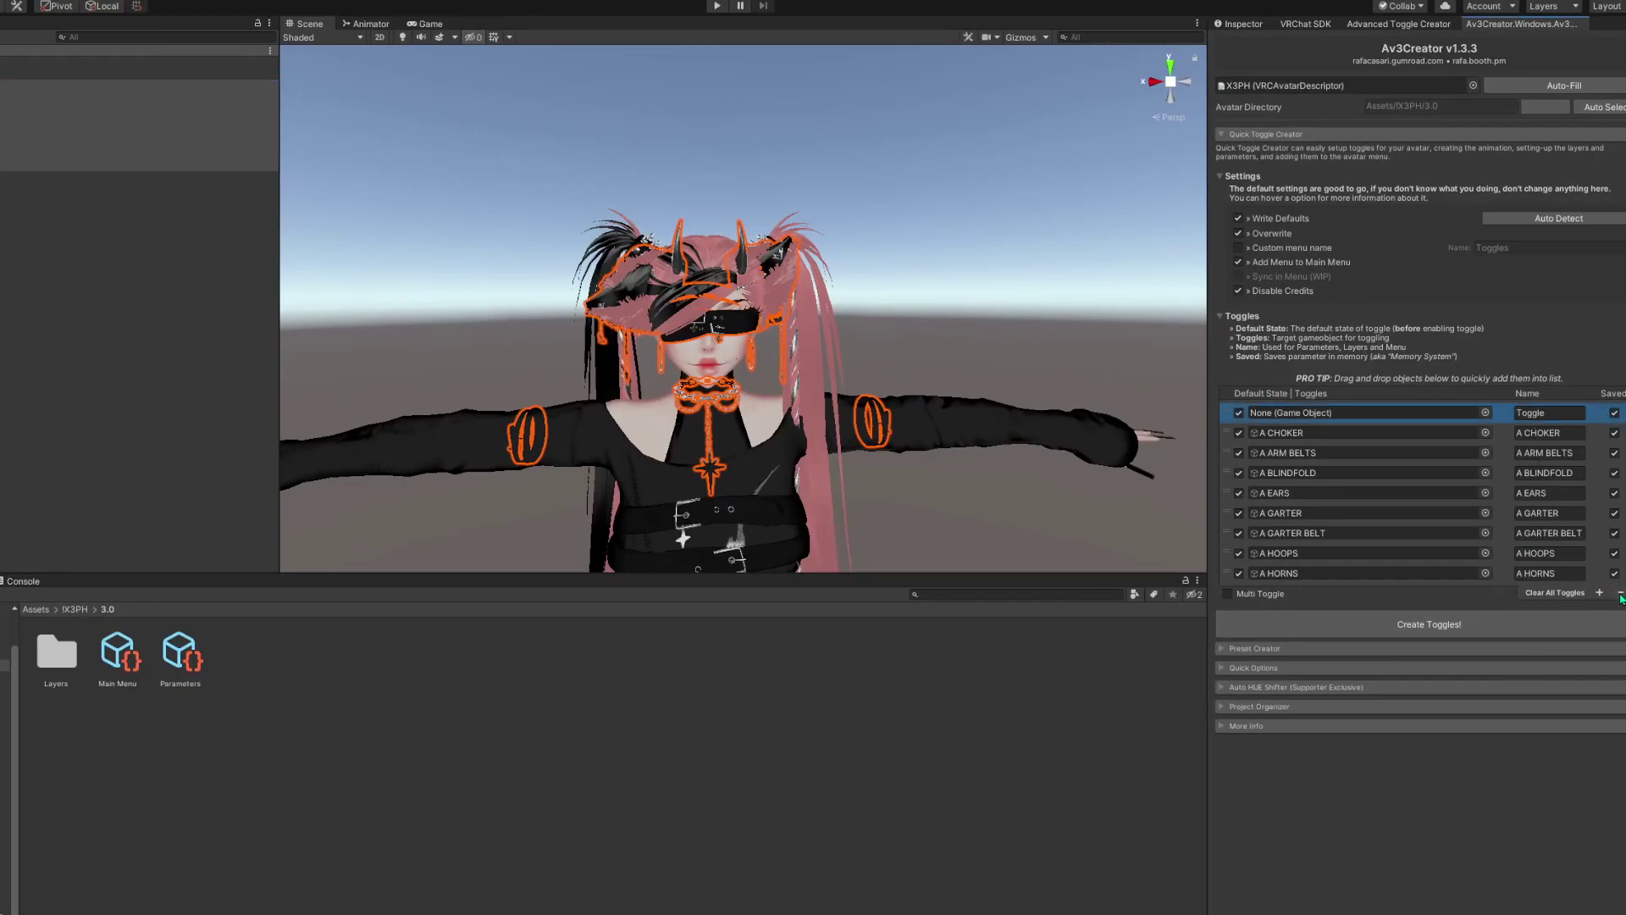
pyautogui.click(1621, 595)
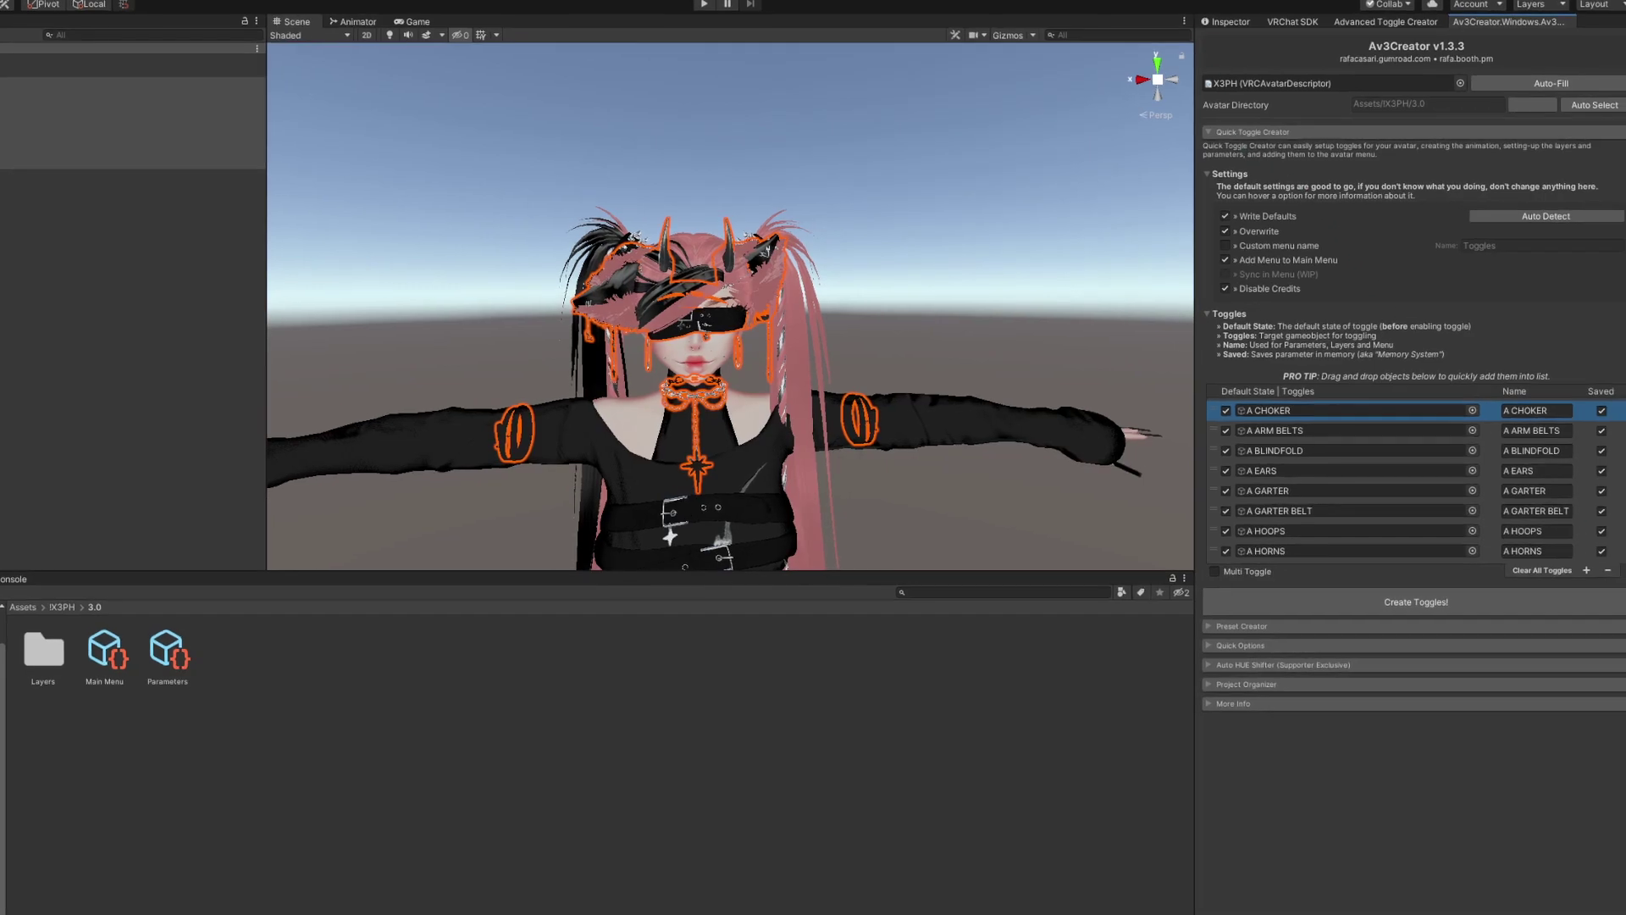
# Try Multi Toggle by adding a second A CHOKER object to the choker toggle with its default state off
pyautogui.click(1228, 574)
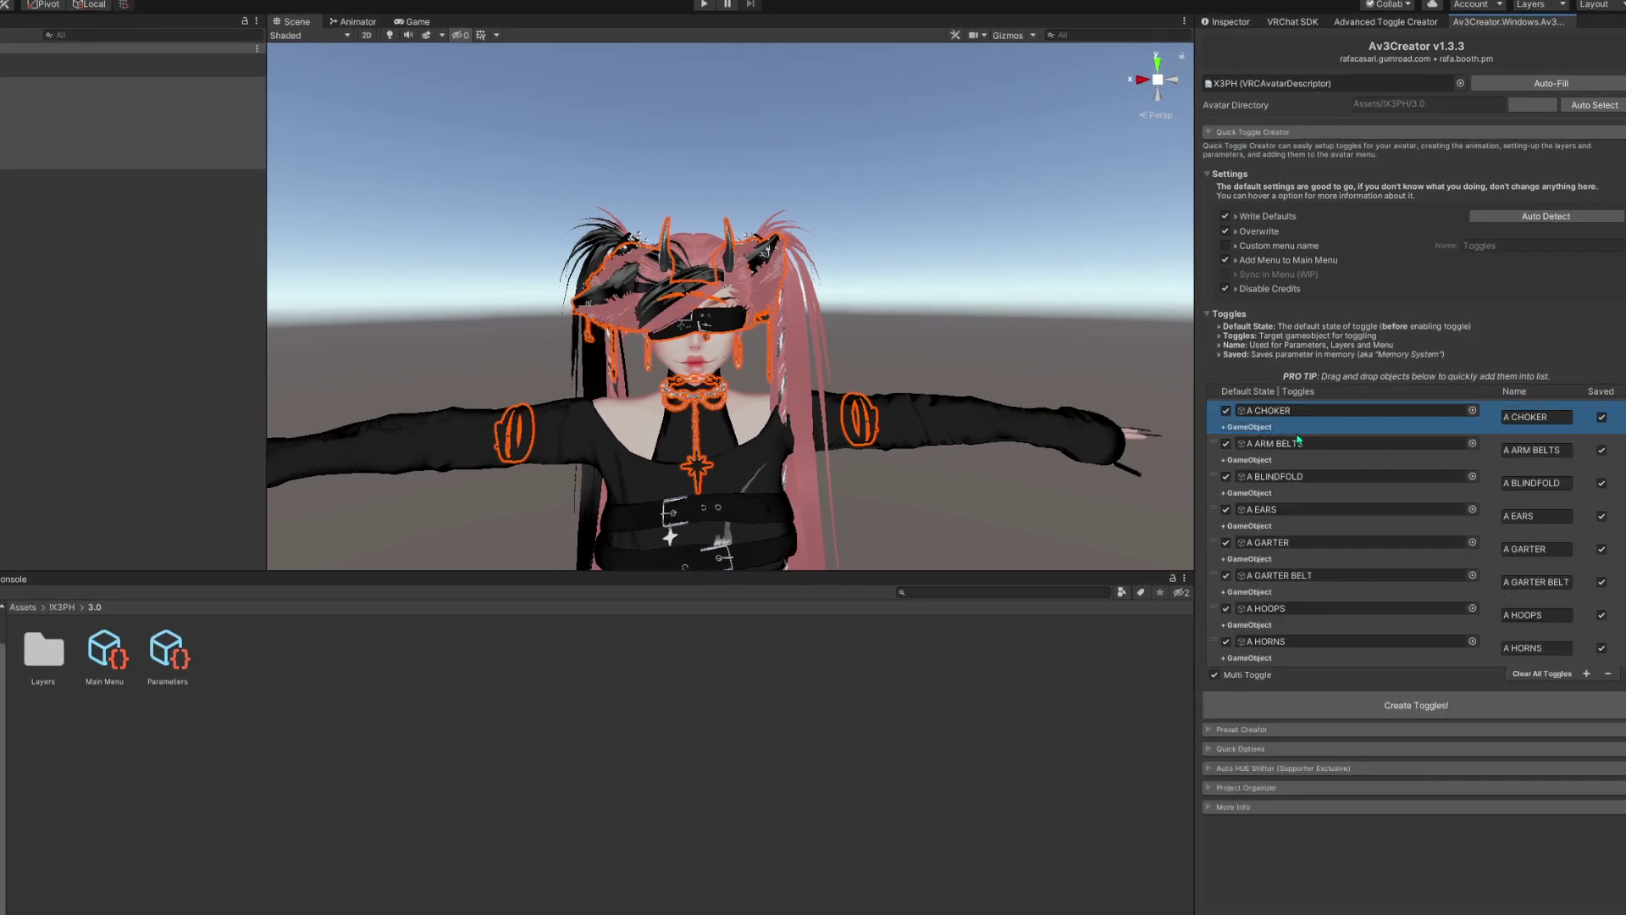
pyautogui.click(1251, 428)
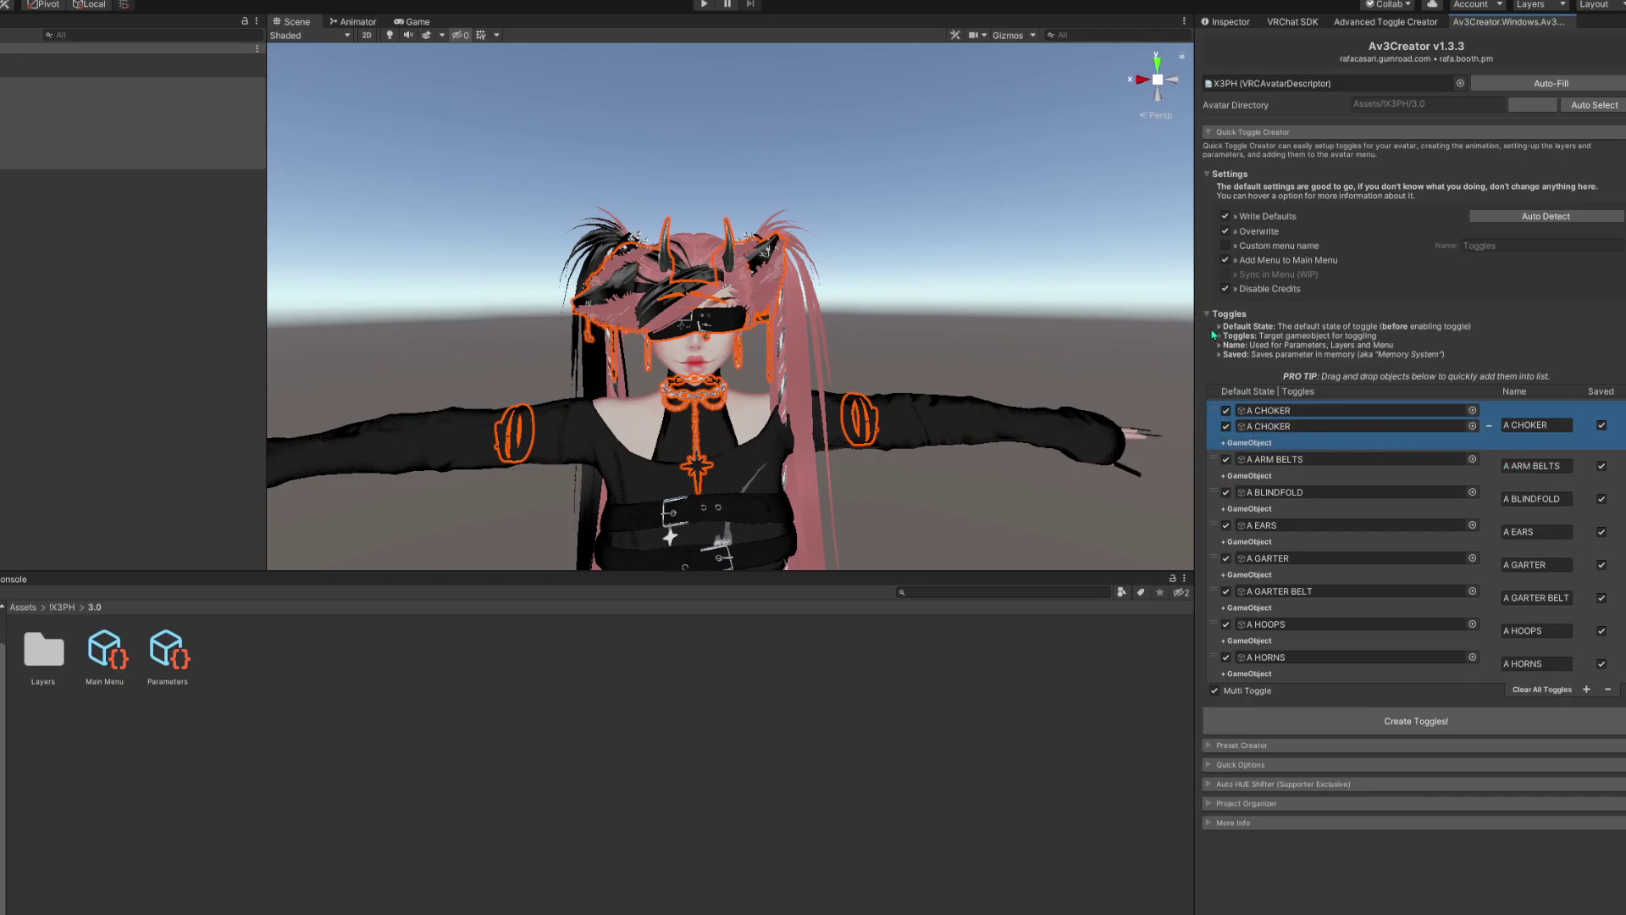
pyautogui.click(1226, 426)
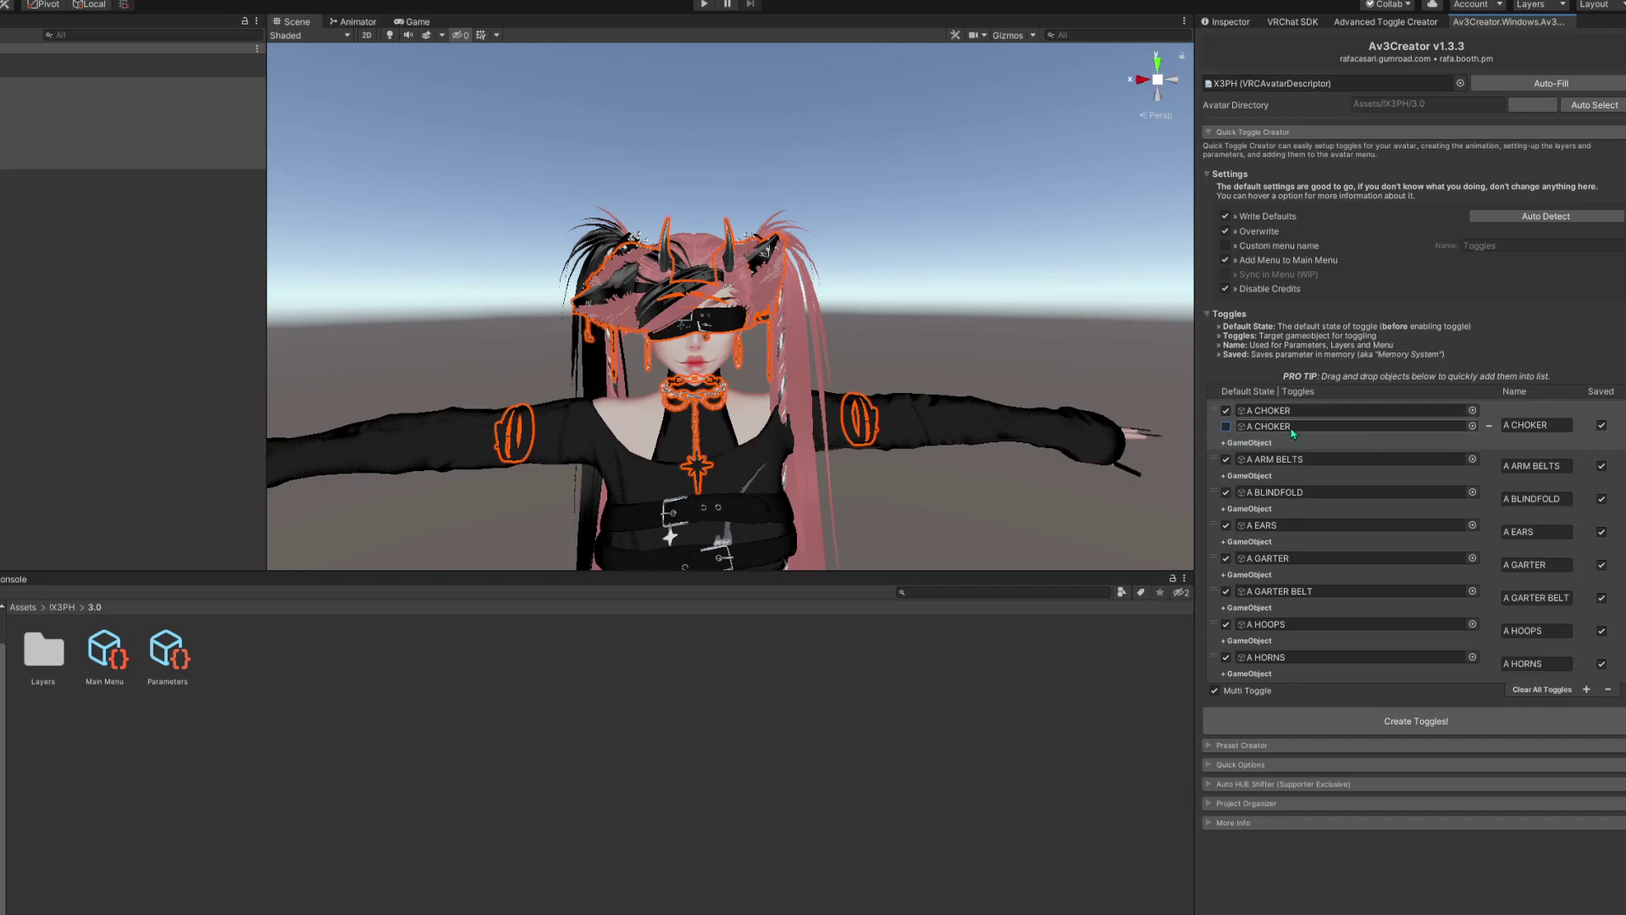
pyautogui.click(1266, 691)
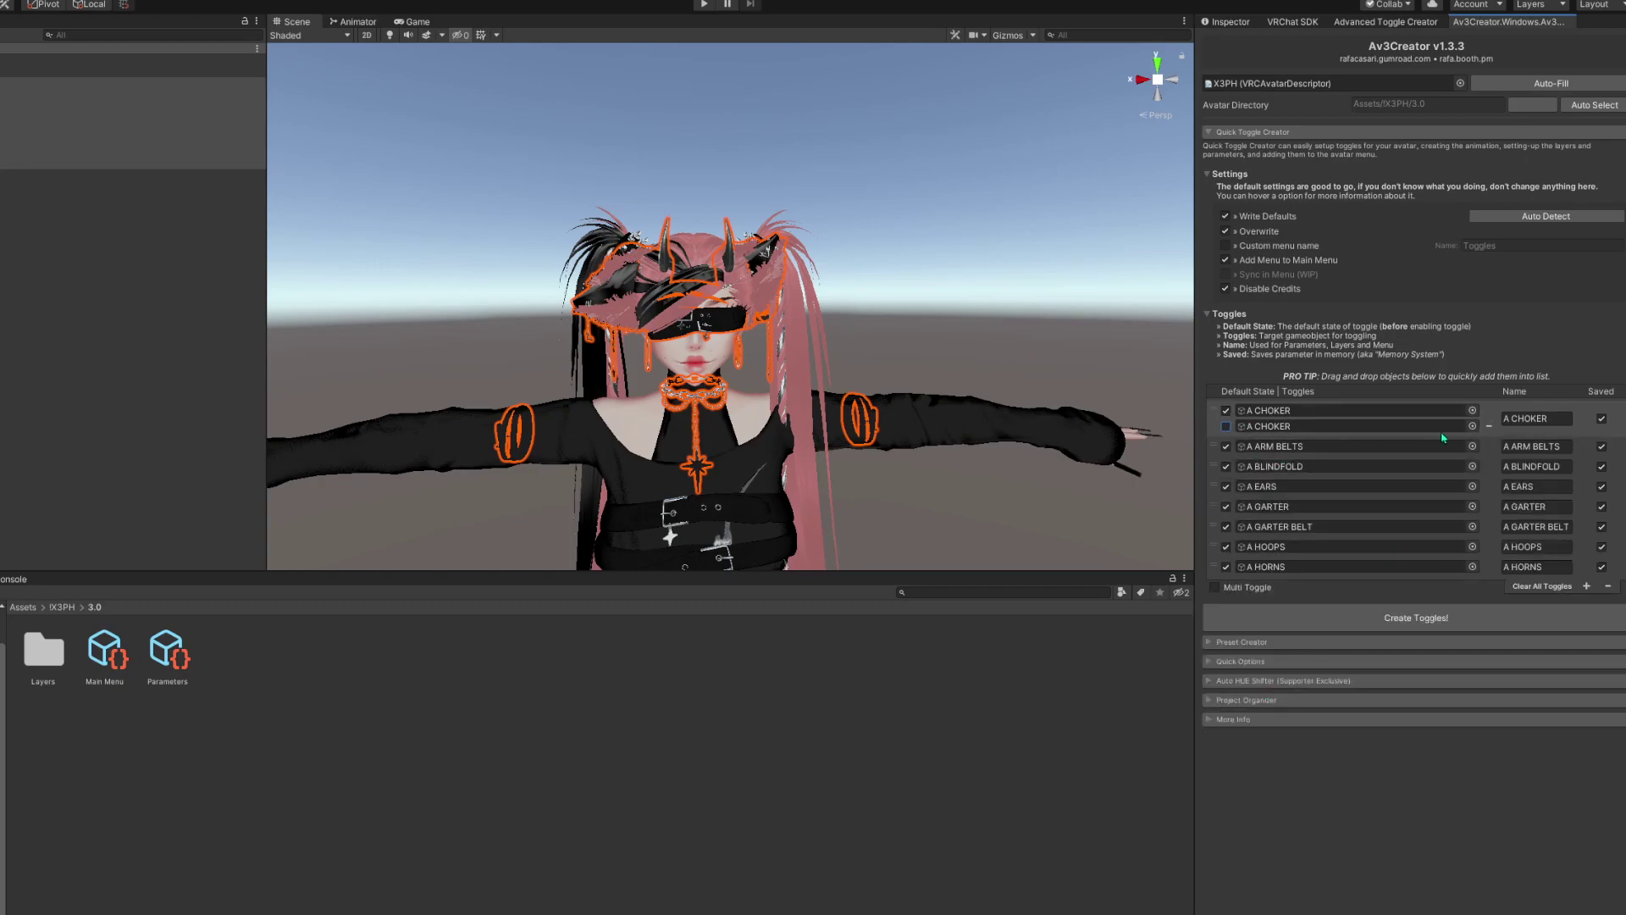
# Rename the toggles to CHOKER, ARM BELTS, BLINDFOLD, EARS, GARTER, GARTER BELT, HOOPS and HORNS by removing their A prefix
pyautogui.click(1517, 412)
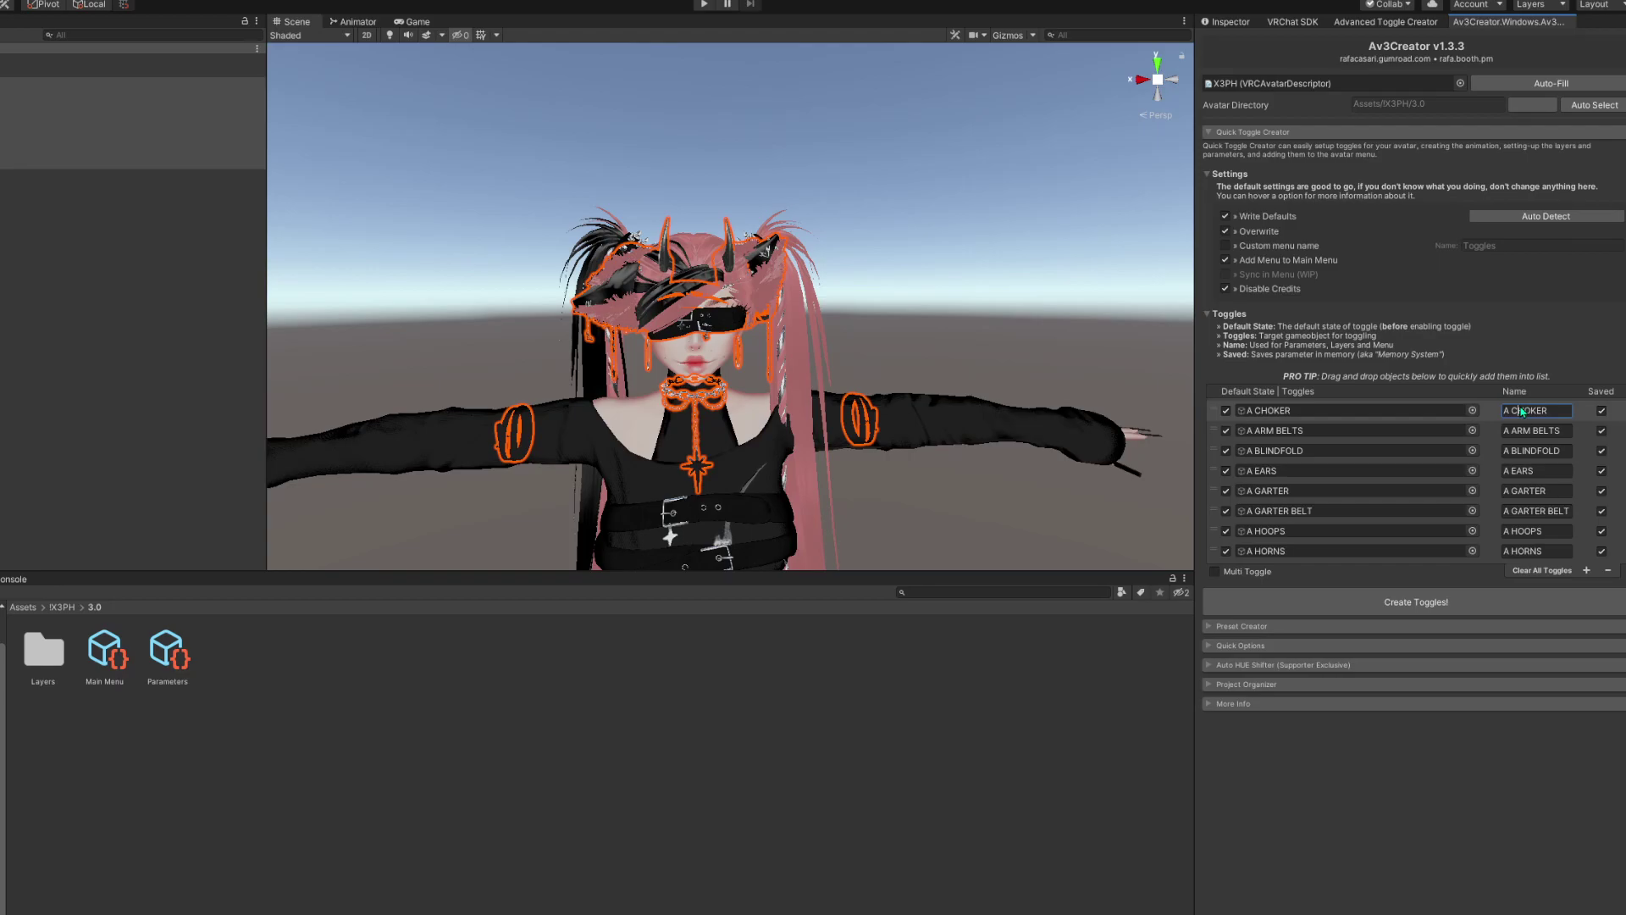
pyautogui.press('BackSpace')
pyautogui.press('BackSpace')
pyautogui.click(1514, 432)
pyautogui.press('BackSpace')
pyautogui.press('BackSpace')
pyautogui.click(1516, 452)
pyautogui.press('BackSpace')
pyautogui.press('BackSpace')
pyautogui.click(1519, 478)
pyautogui.press('BackSpace')
pyautogui.press('BackSpace')
pyautogui.click(1513, 497)
pyautogui.press('BackSpace')
pyautogui.press('BackSpace')
pyautogui.moveTo(1514, 517); pyautogui.dragTo(1479, 531)
pyautogui.press('BackSpace')
pyautogui.click(1513, 551)
pyautogui.press('BackSpace')
pyautogui.press('BackSpace')
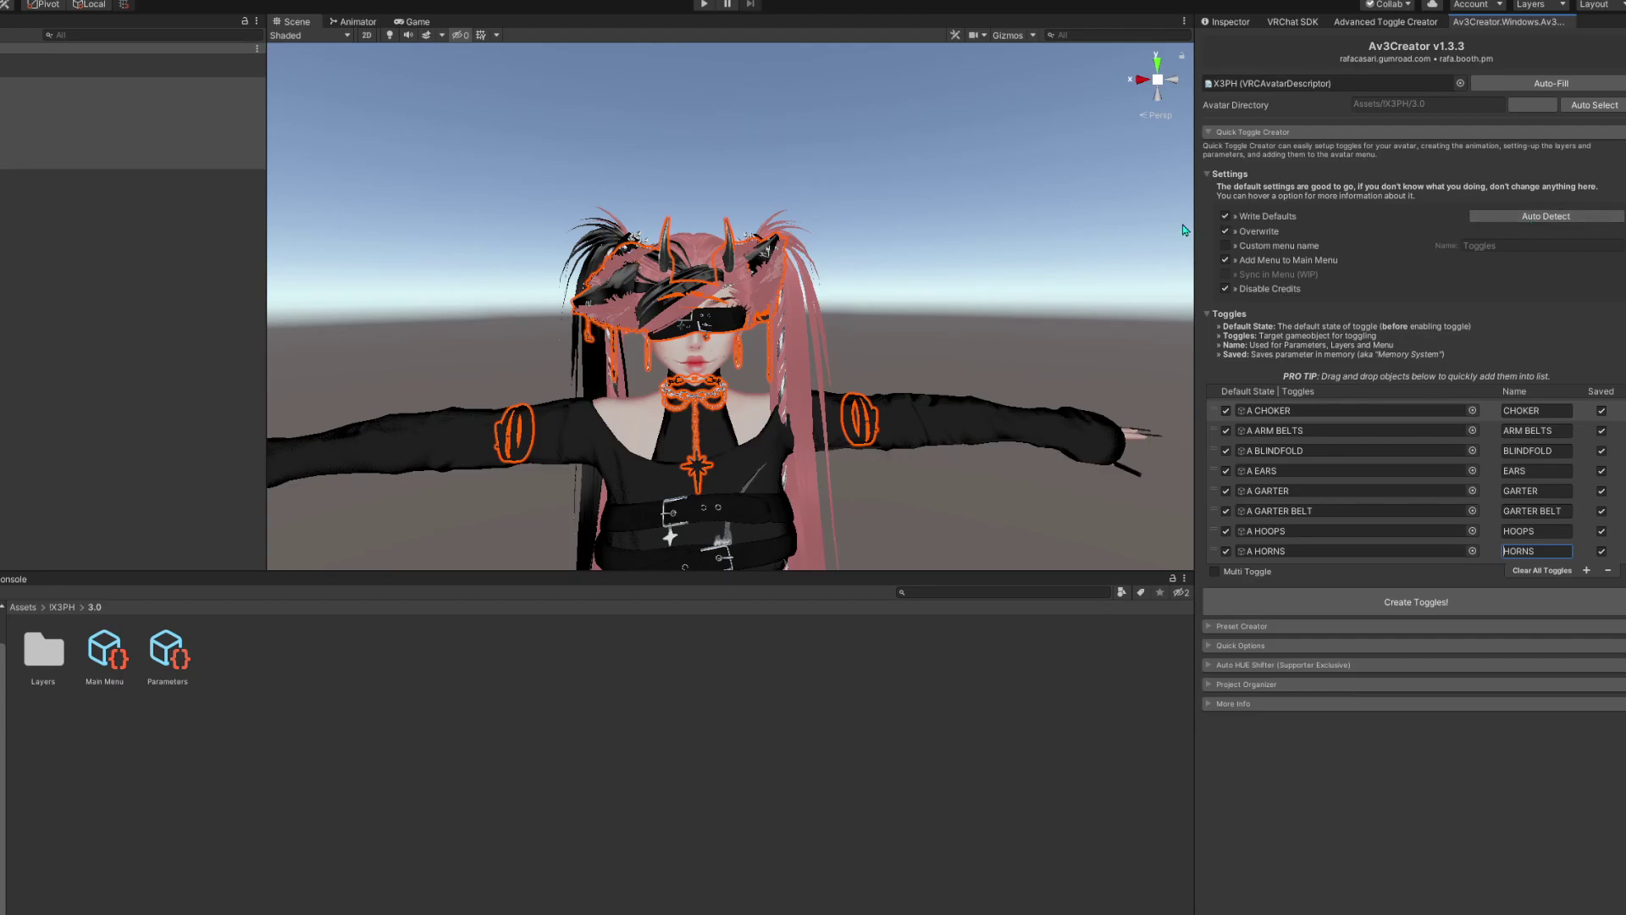
# Enable a custom menu name for the toggles and set it to ACCS!
pyautogui.click(1225, 245)
pyautogui.click(1225, 246)
pyautogui.click(1541, 247)
pyautogui.write('CCS')
pyautogui.press('BackSpace')
pyautogui.press('BackSpace')
pyautogui.write('ACCS')
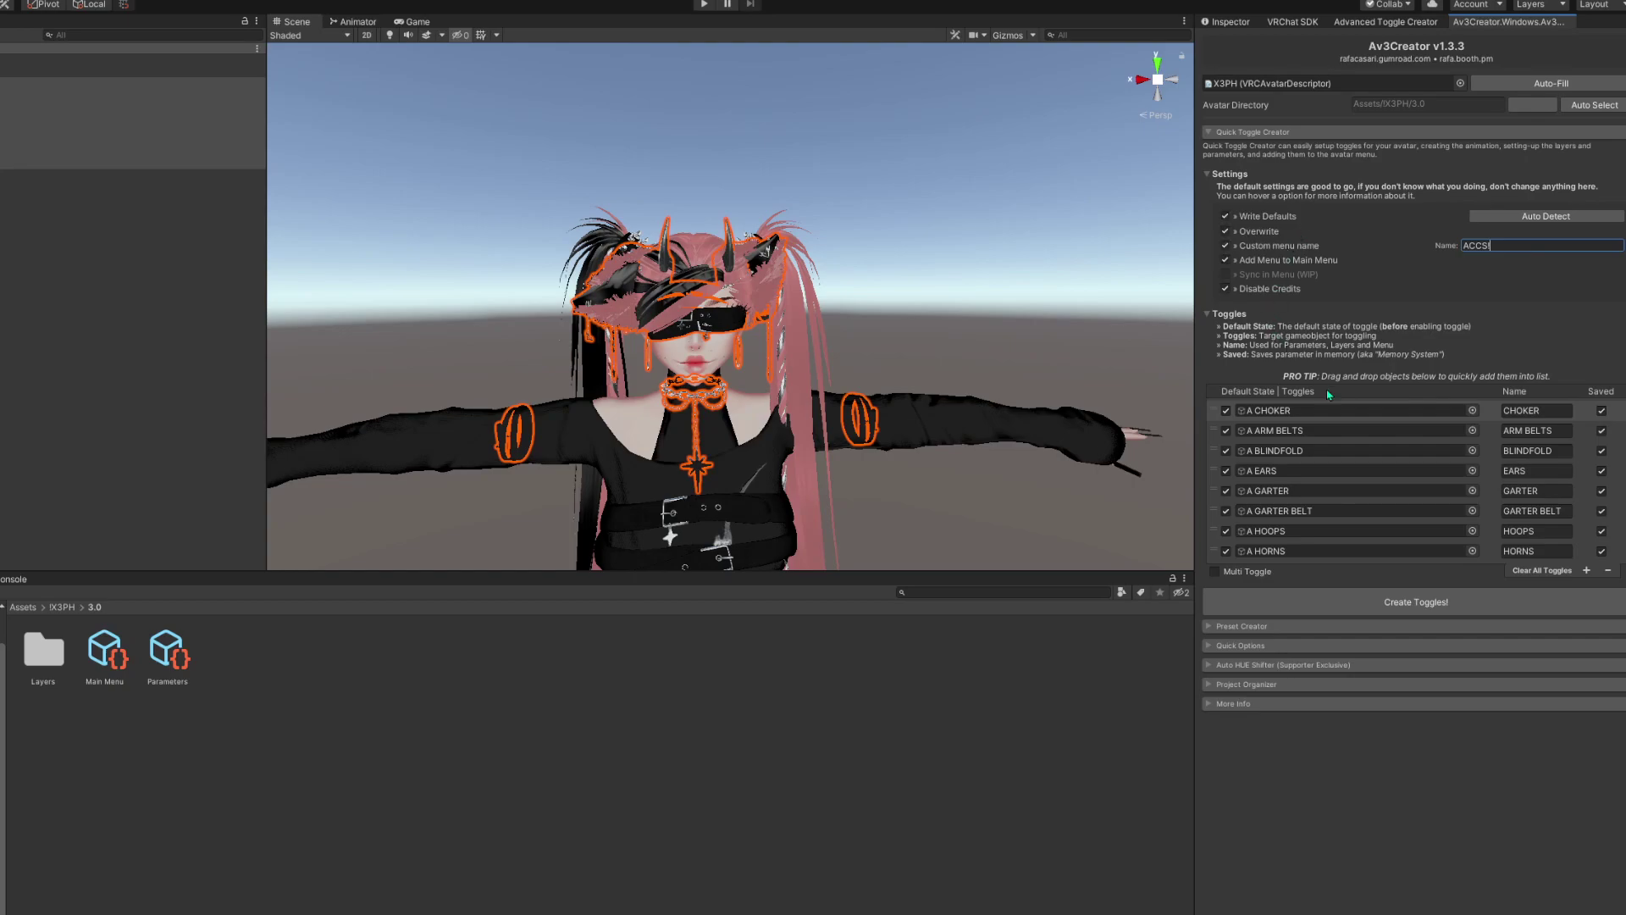
pyautogui.write('!')
# Examine the Quick Options tools and the entries defined in the Parameters asset
pyautogui.click(1253, 292)
pyautogui.click(1271, 632)
pyautogui.click(1269, 628)
pyautogui.click(1259, 646)
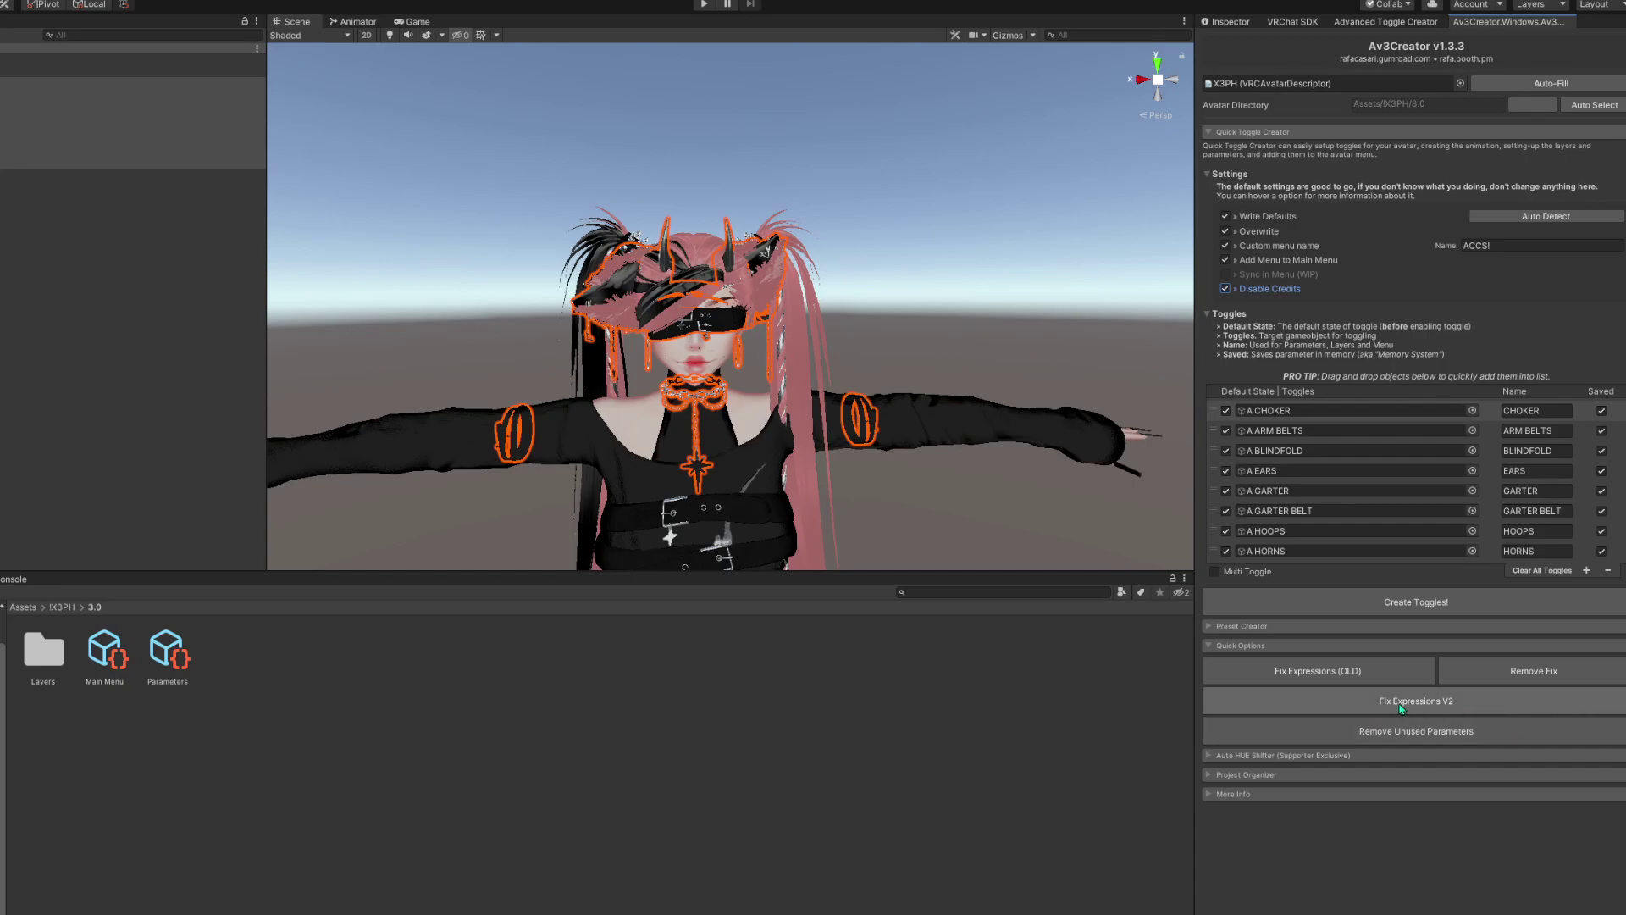
pyautogui.moveTo(1472, 716)
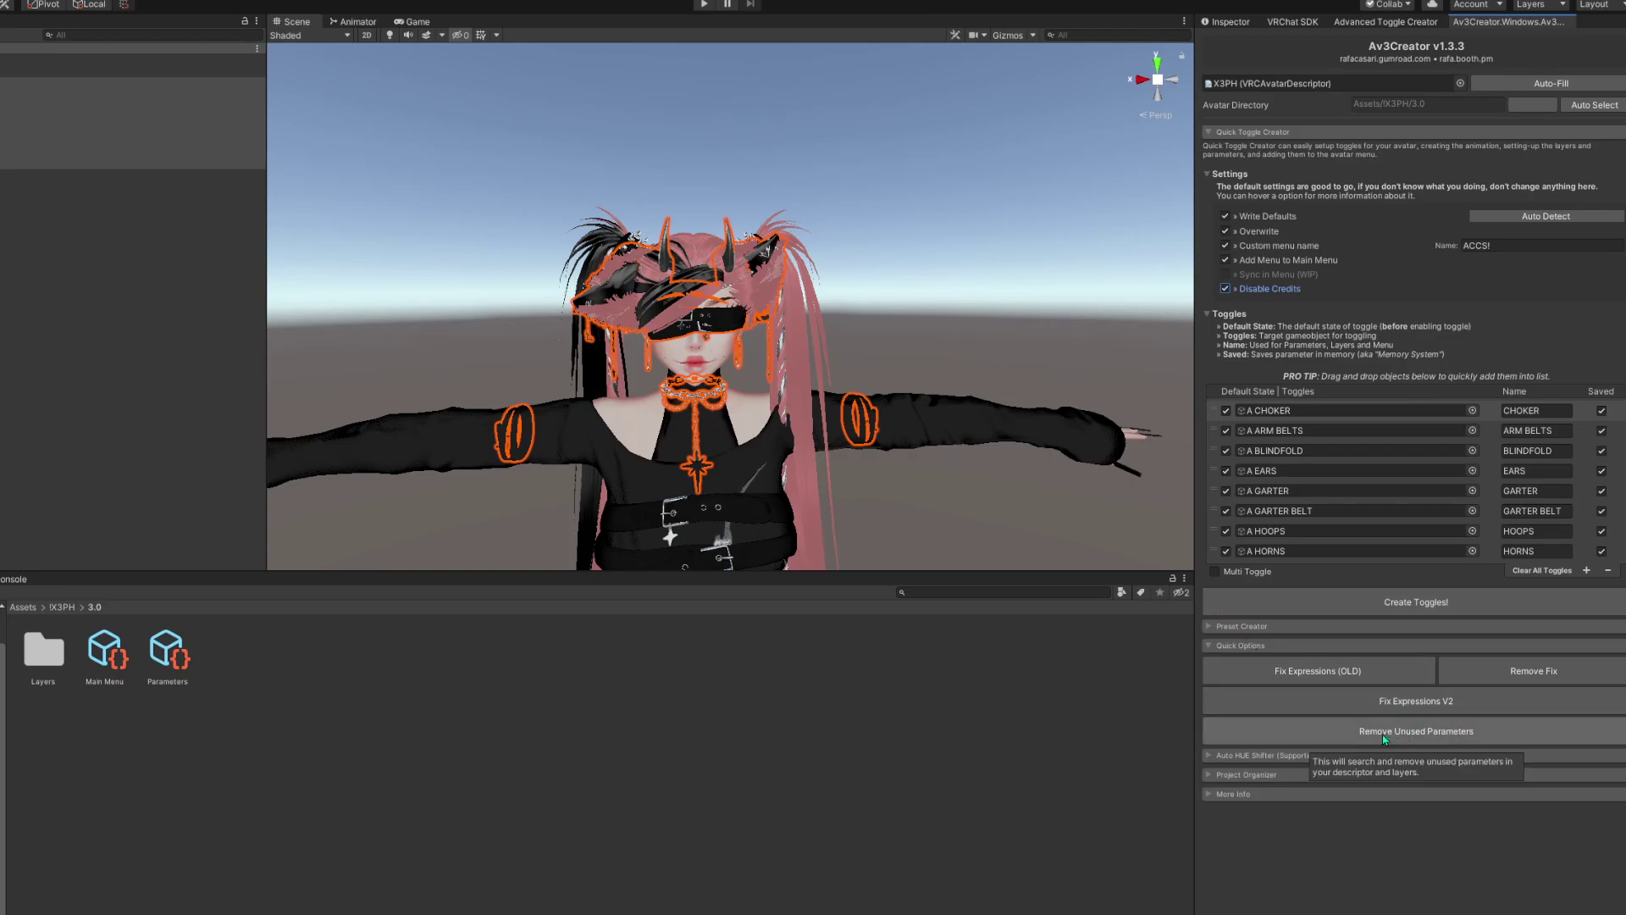
pyautogui.click(189, 668)
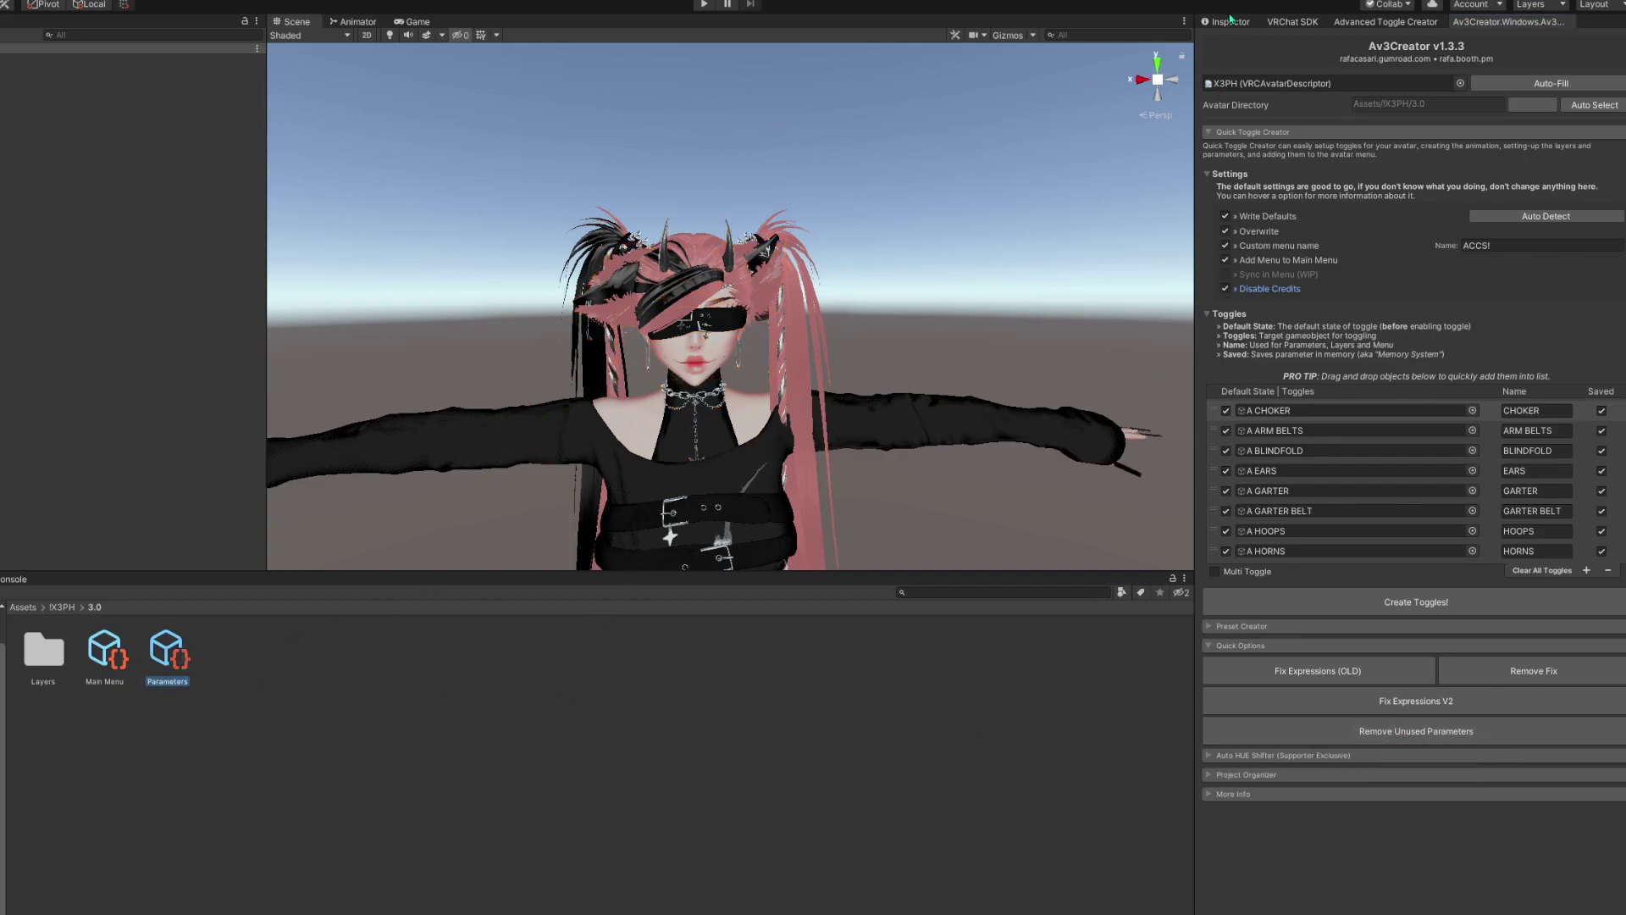
pyautogui.click(1231, 20)
pyautogui.click(169, 681)
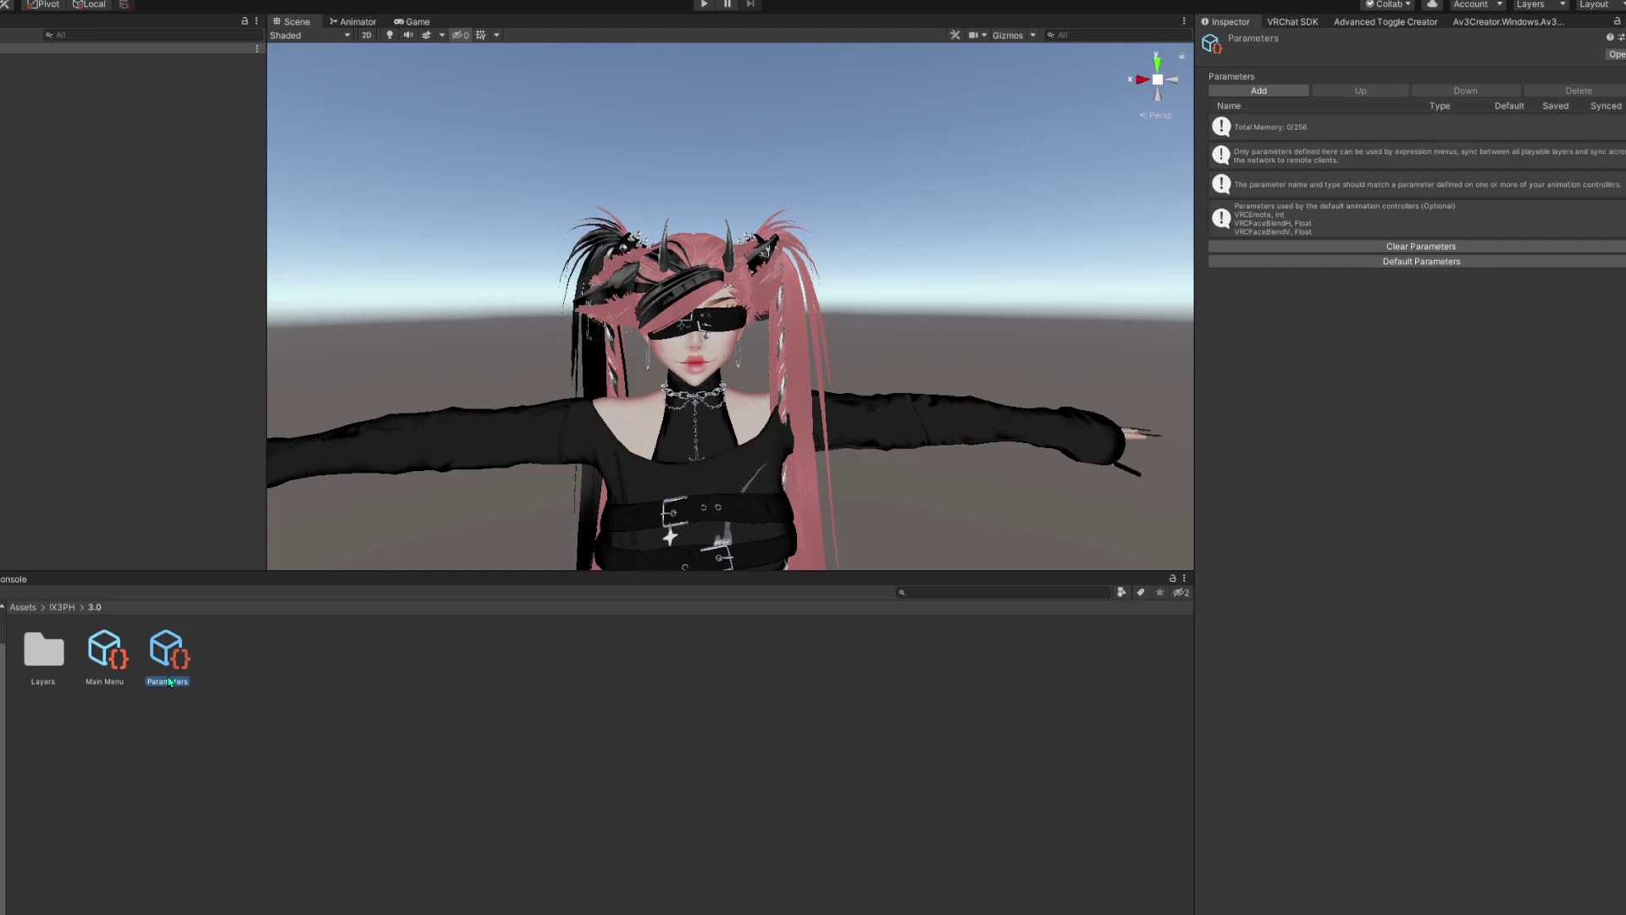
# Create the accessory toggles in Av3Creator and select the Parameters asset in the 3.0 folder
pyautogui.click(1508, 21)
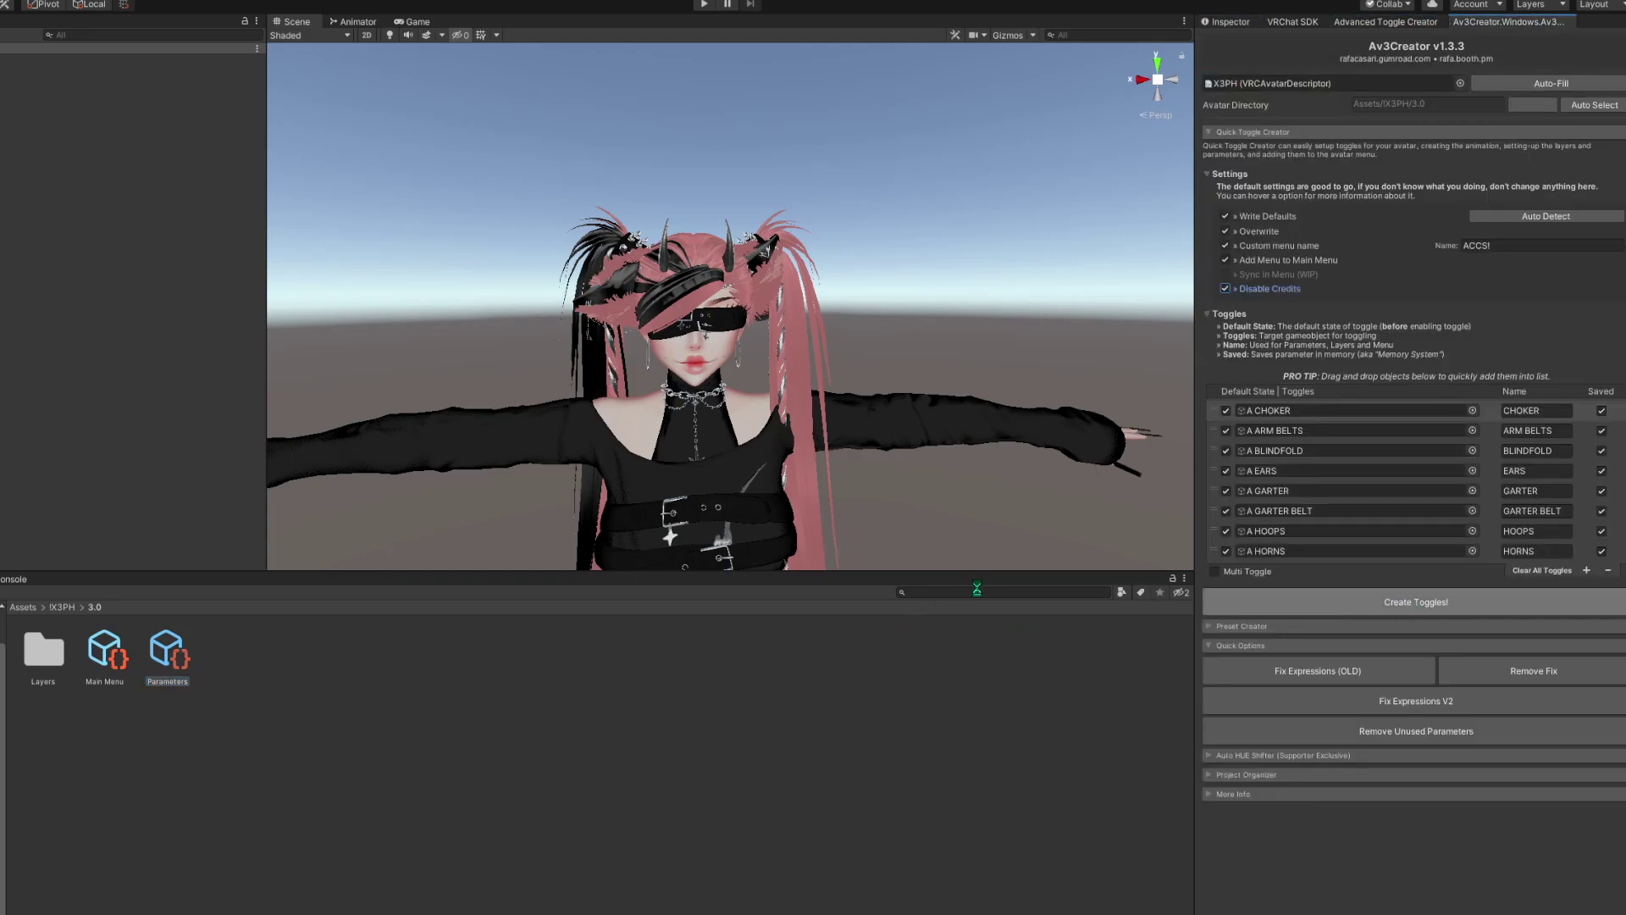
pyautogui.press('BackSpace')
pyautogui.doubleClick(44, 650)
pyautogui.click(291, 654)
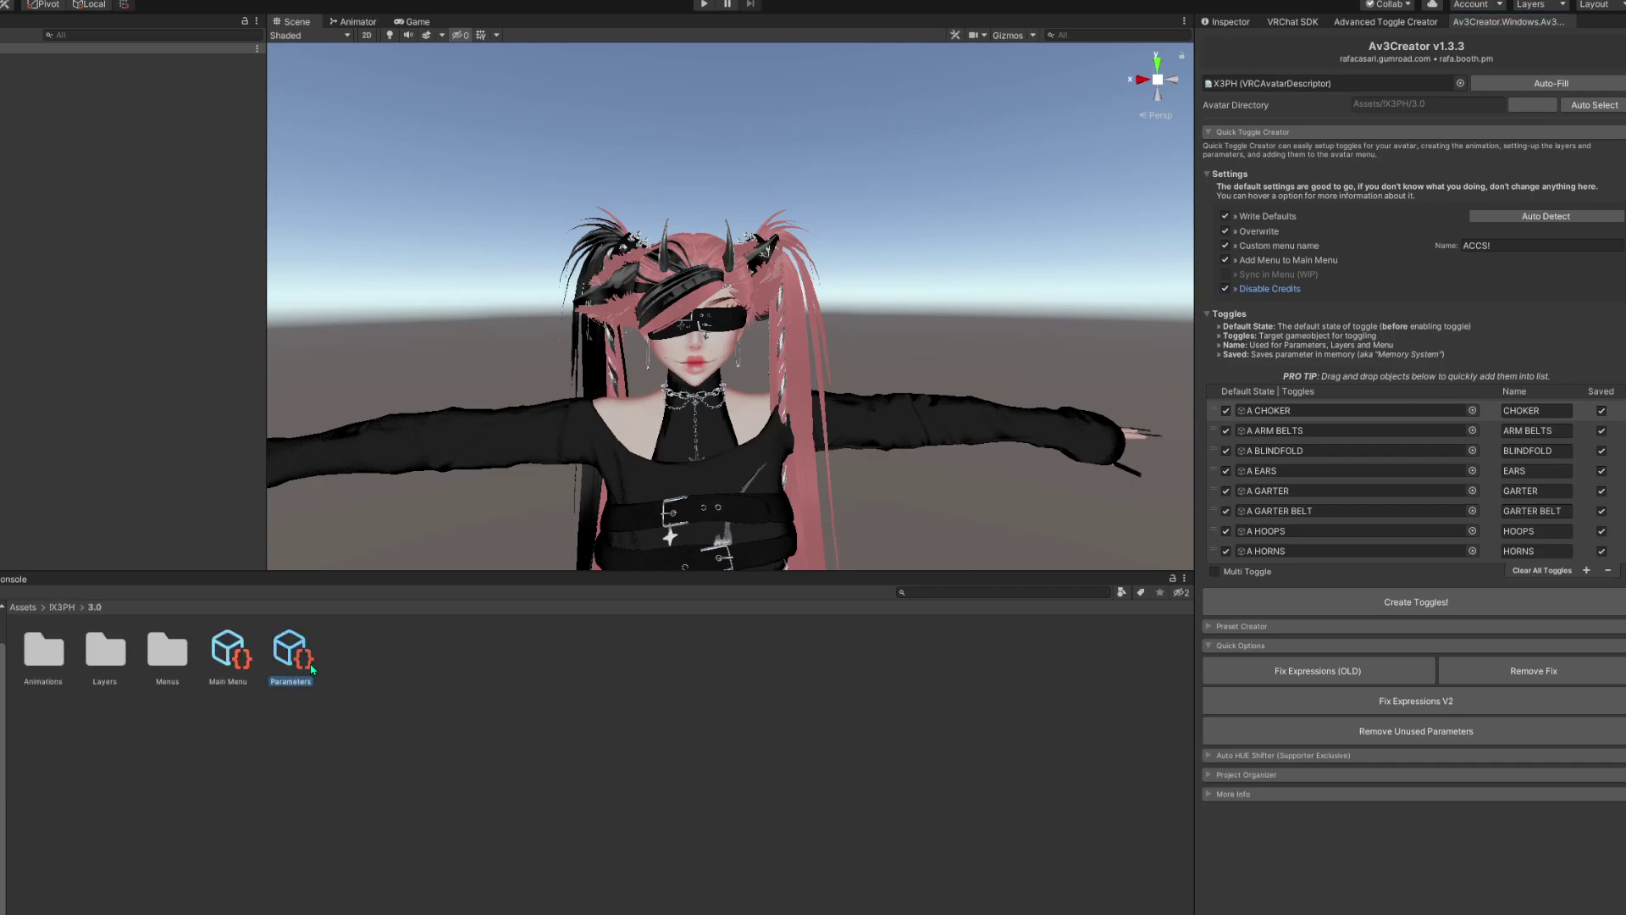
# Review the toggle entries in the Parameters asset and the HORNS layer's transitions in the FX controller
pyautogui.click(1228, 21)
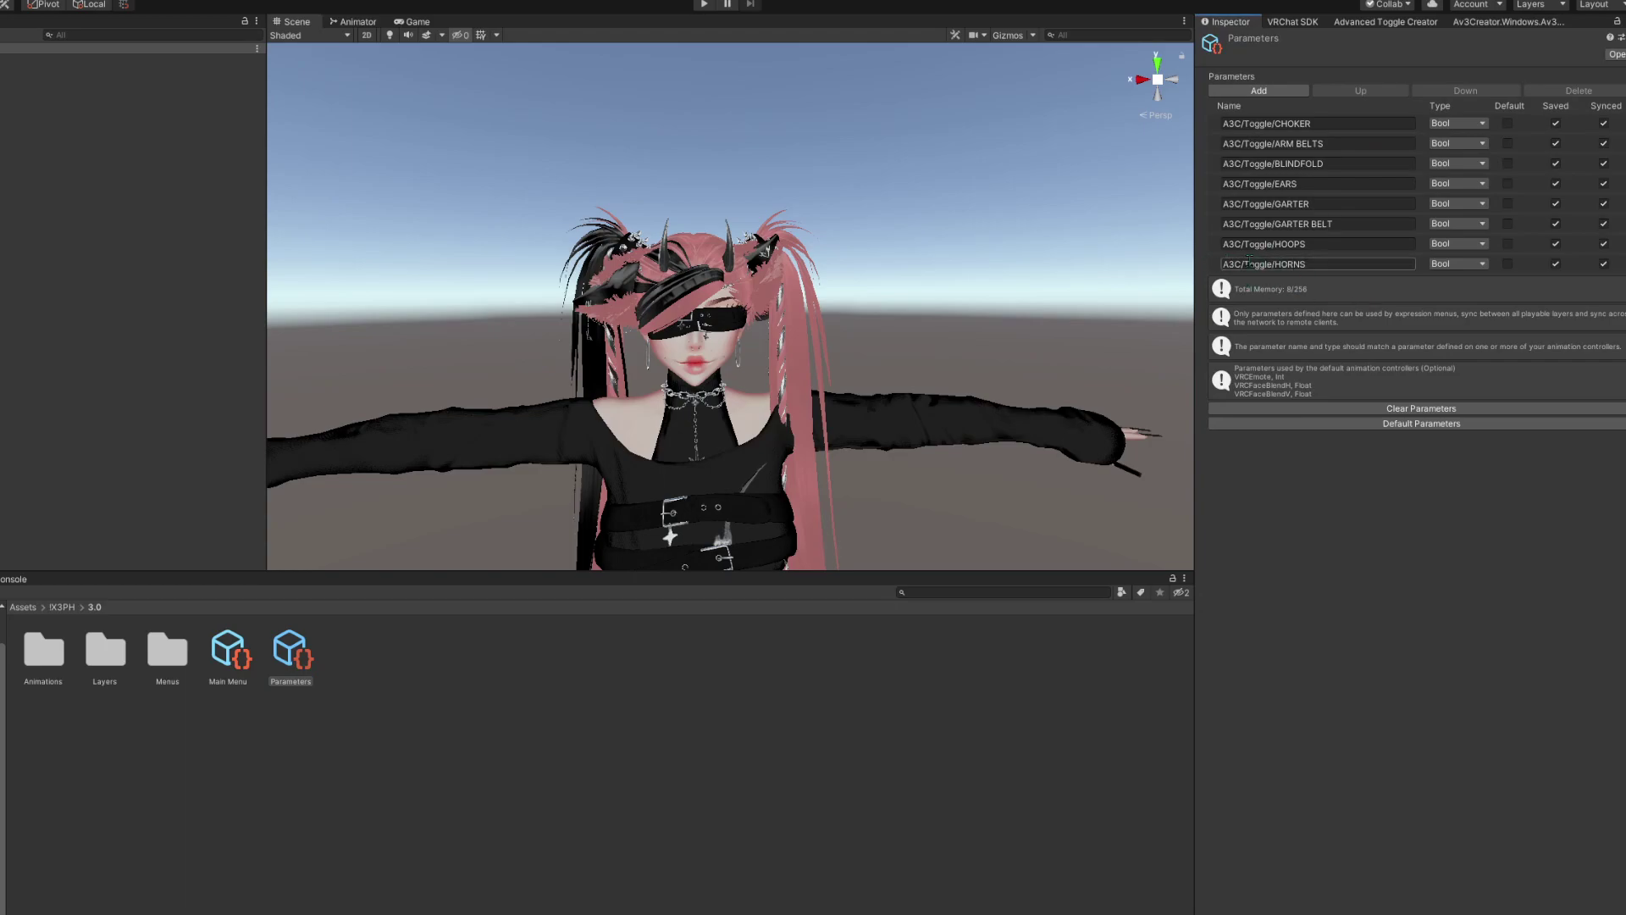
pyautogui.doubleClick(105, 655)
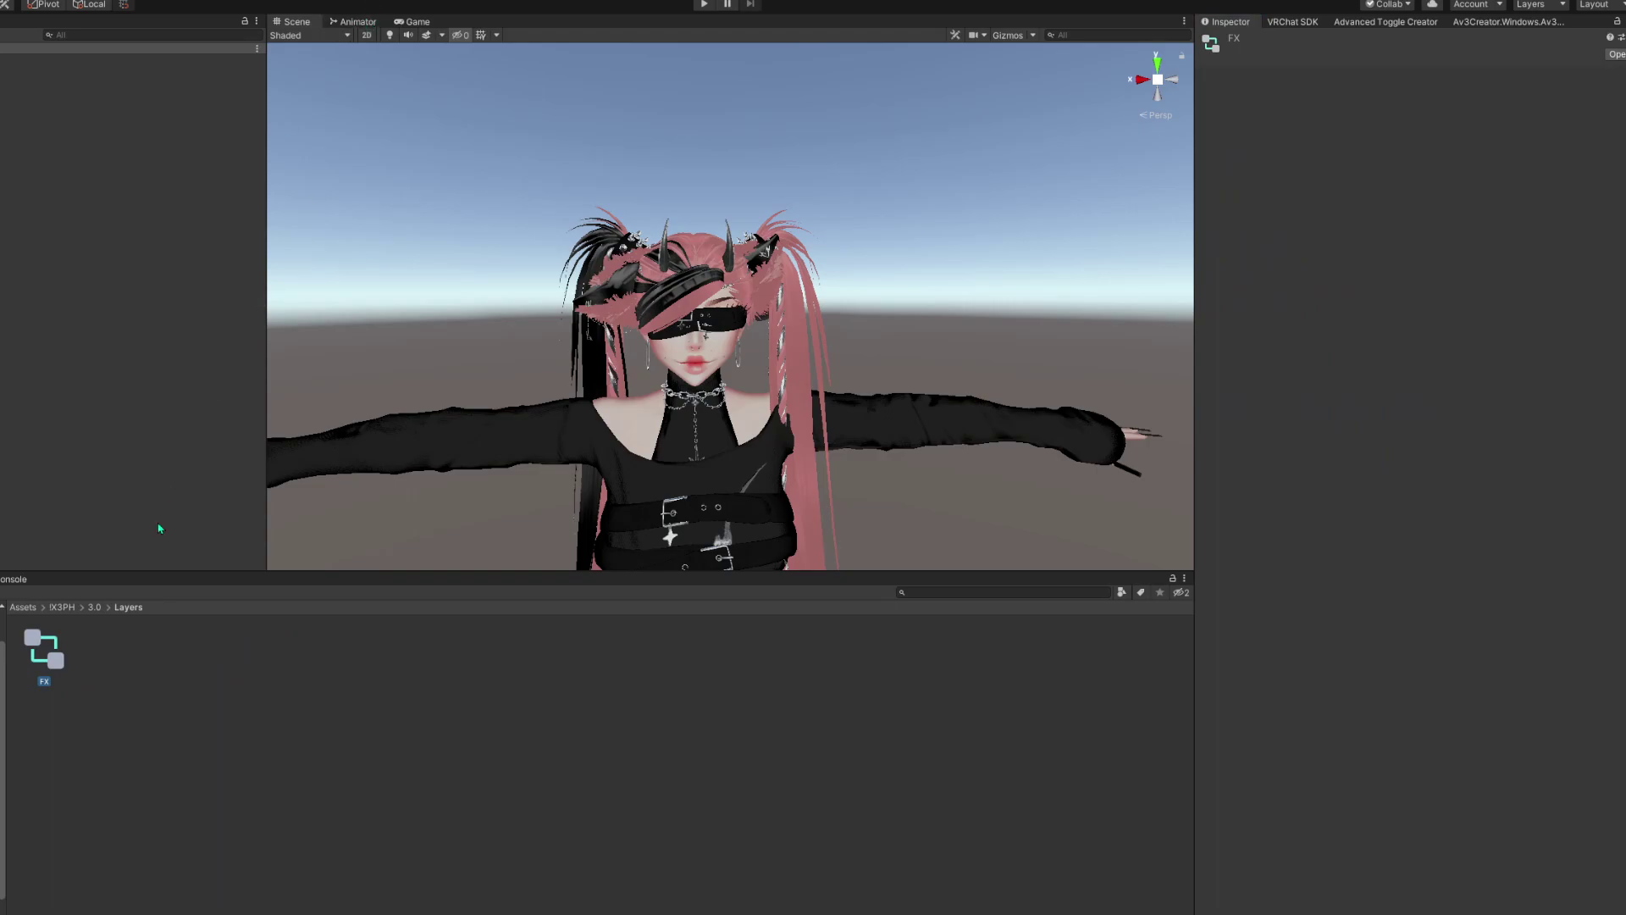
pyautogui.click(357, 26)
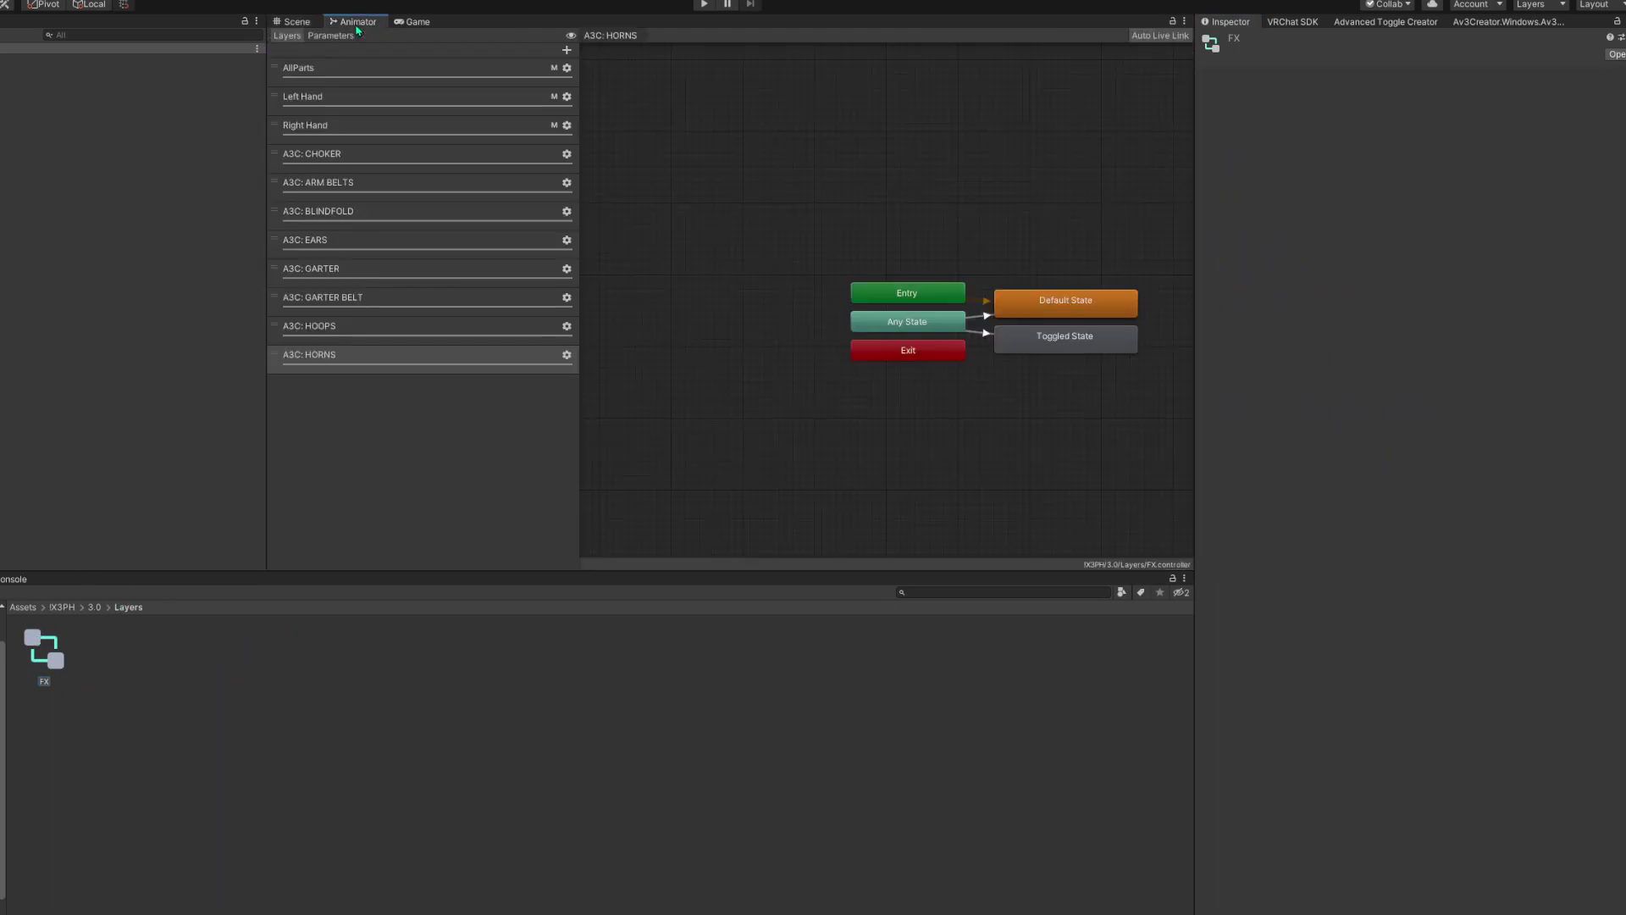
pyautogui.click(986, 335)
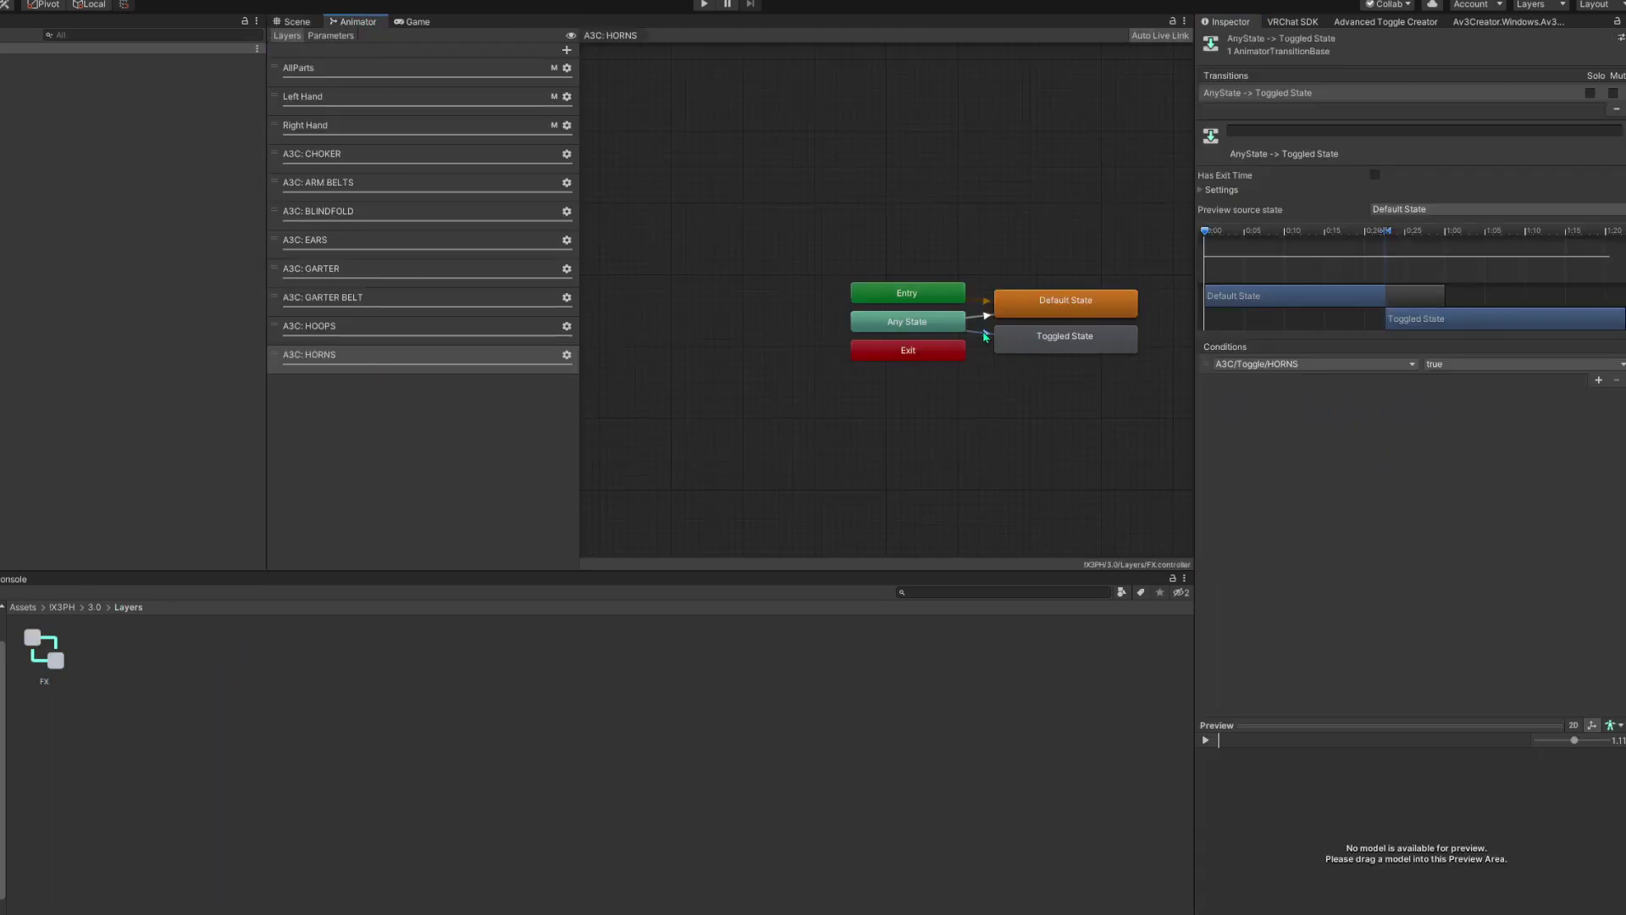
pyautogui.click(983, 334)
pyautogui.click(90, 610)
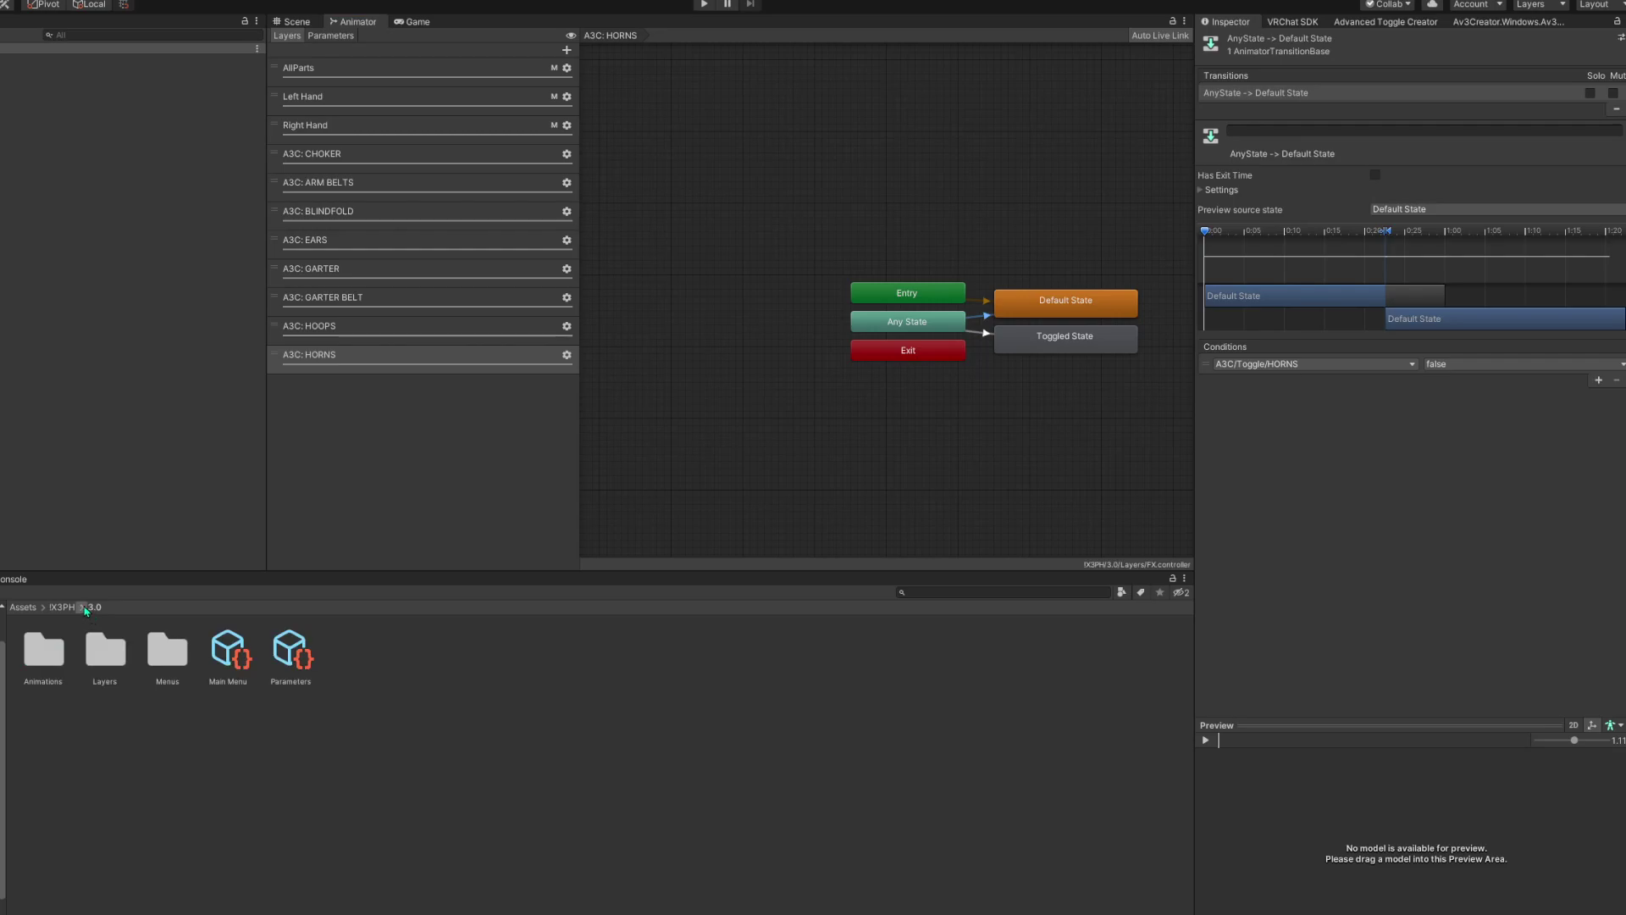
pyautogui.click(279, 666)
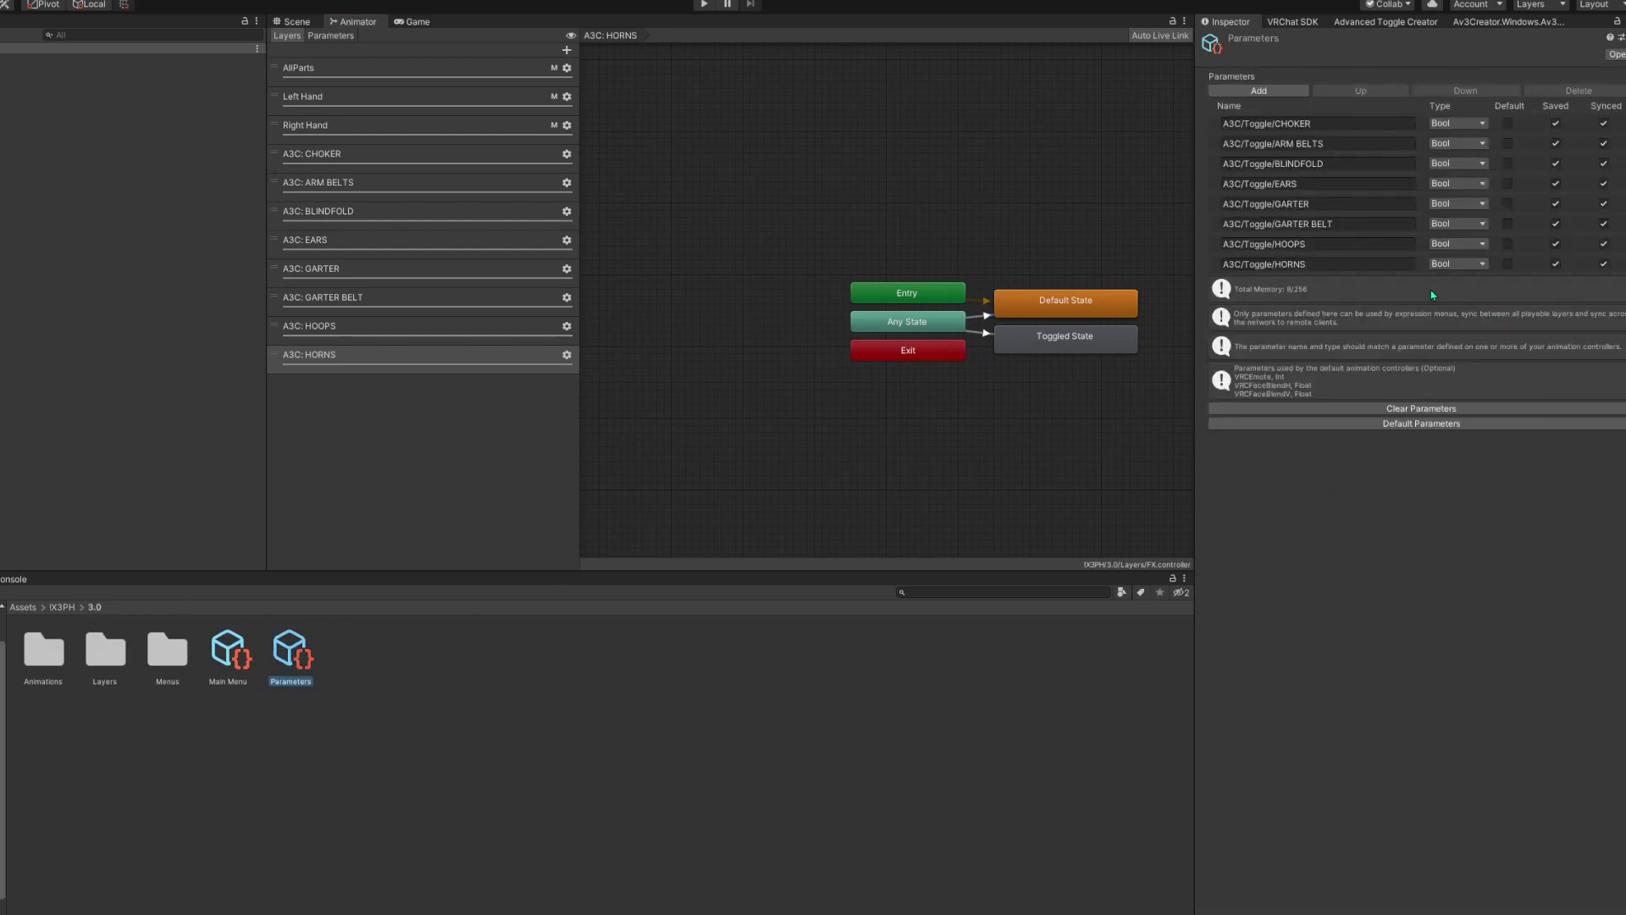
# Open Av3Creator's Auto HUE Shifter section and assign H PIGGIES as its first target renderer
pyautogui.click(1494, 26)
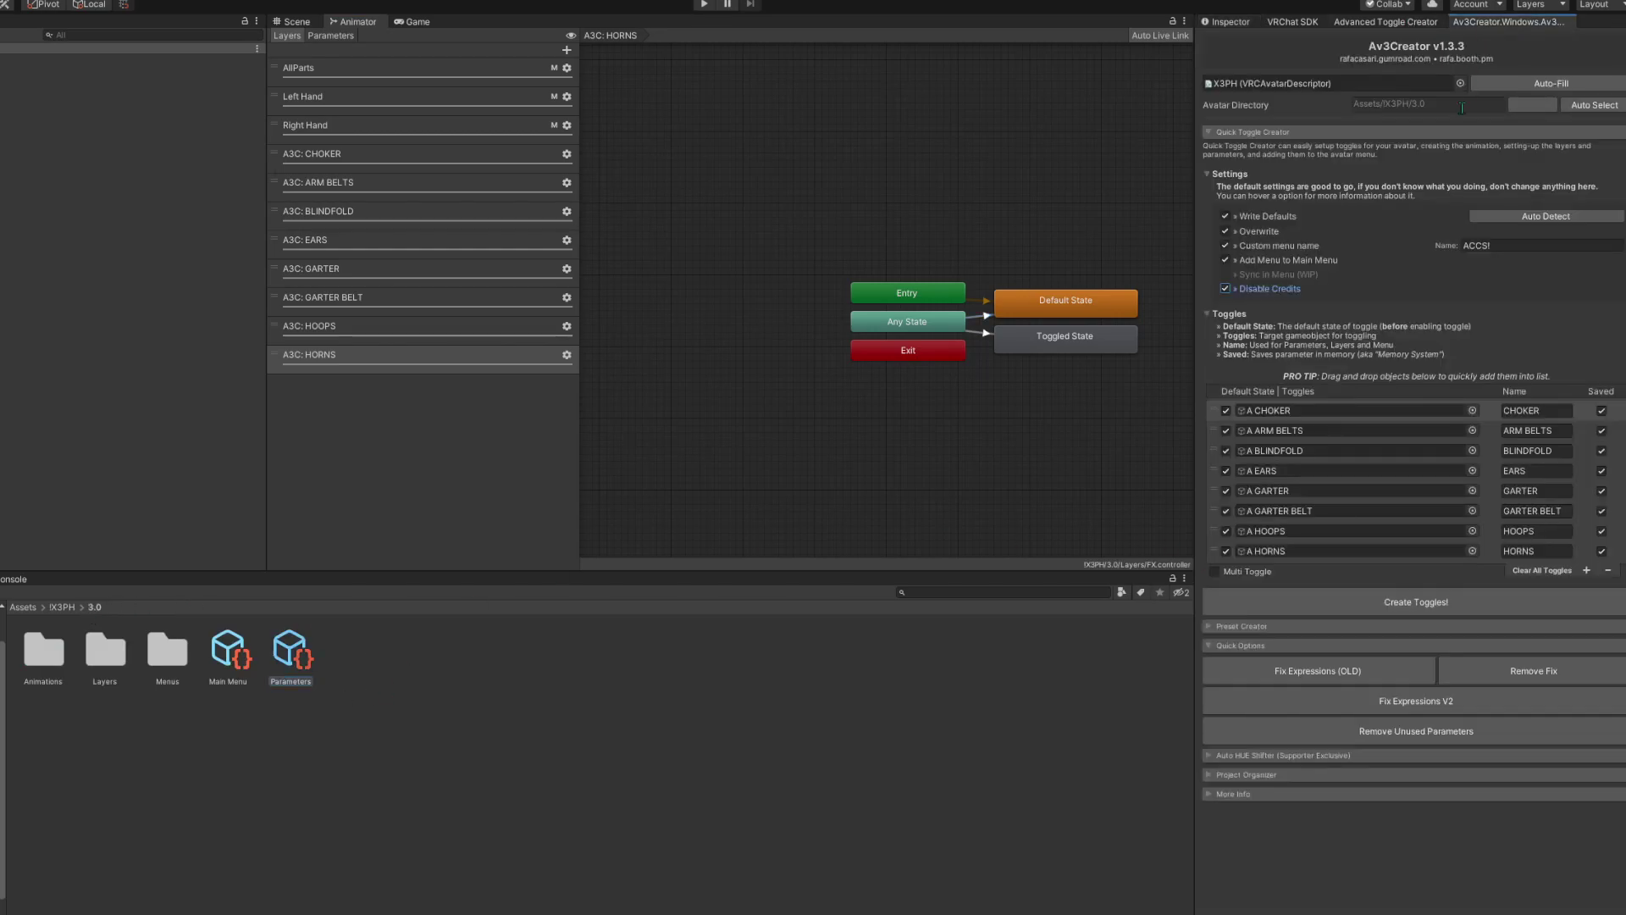
pyautogui.click(1242, 645)
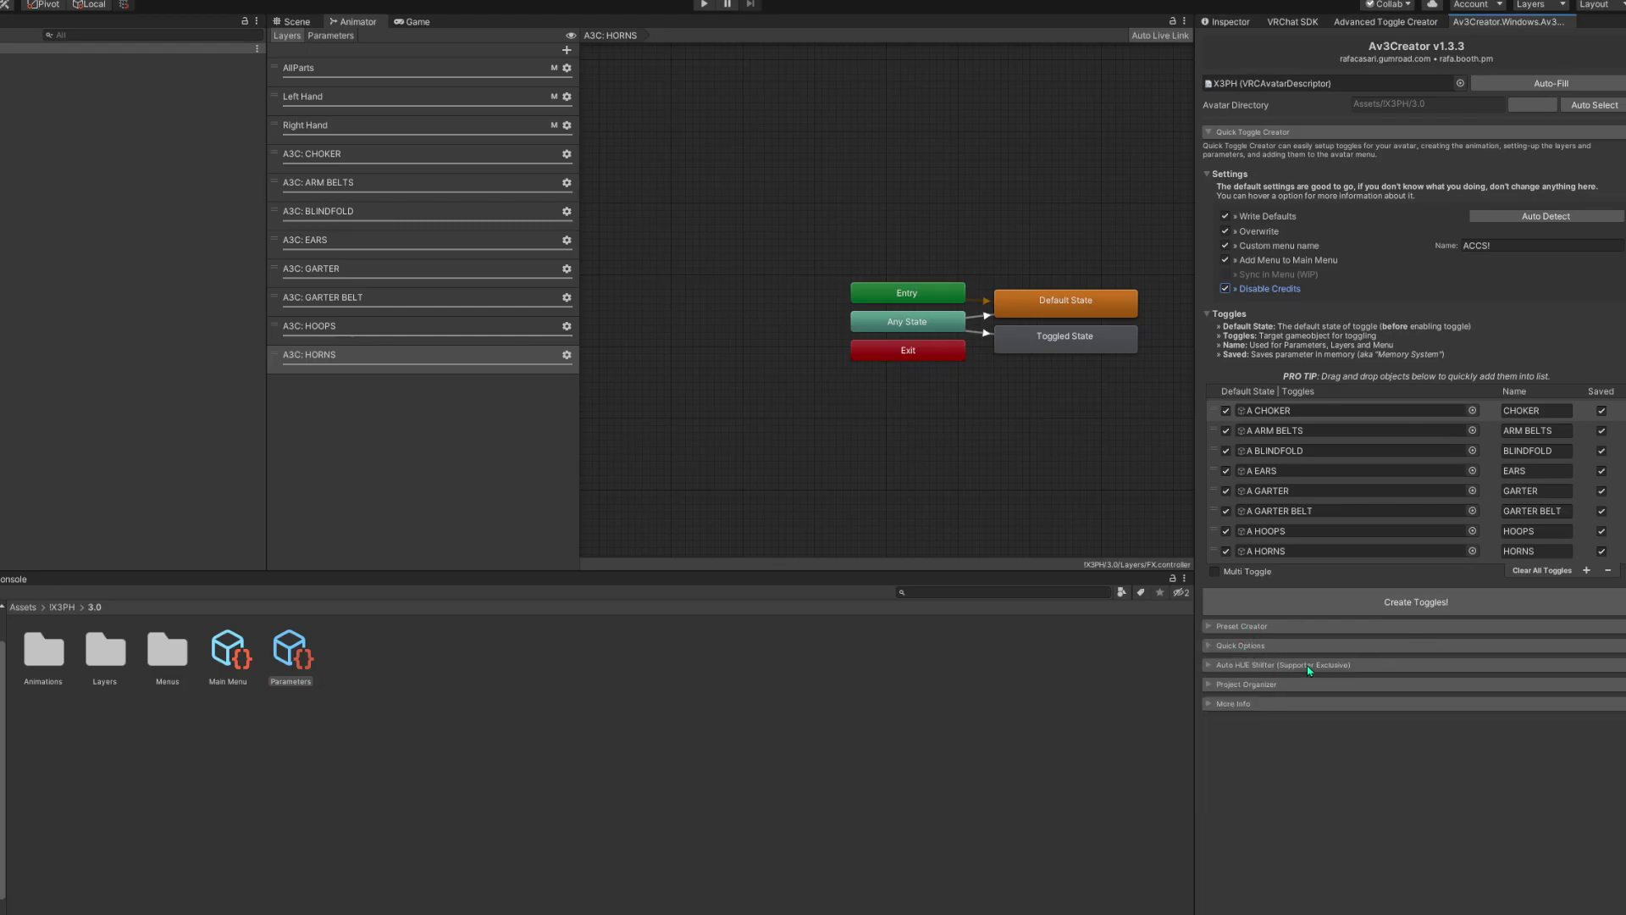
pyautogui.click(1309, 666)
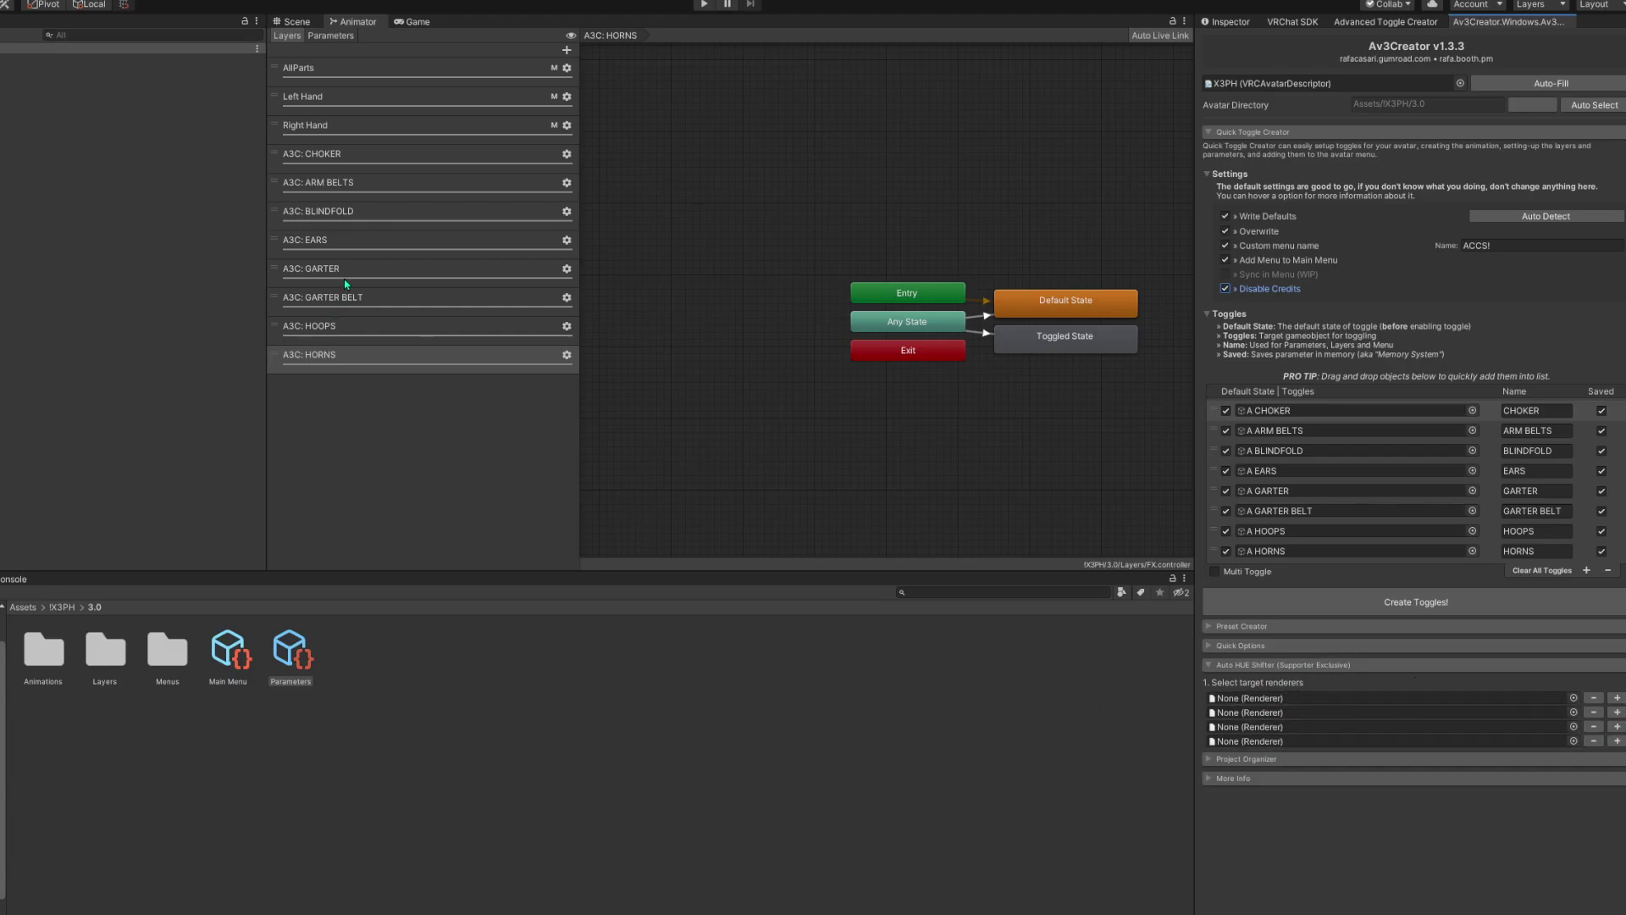
pyautogui.click(295, 22)
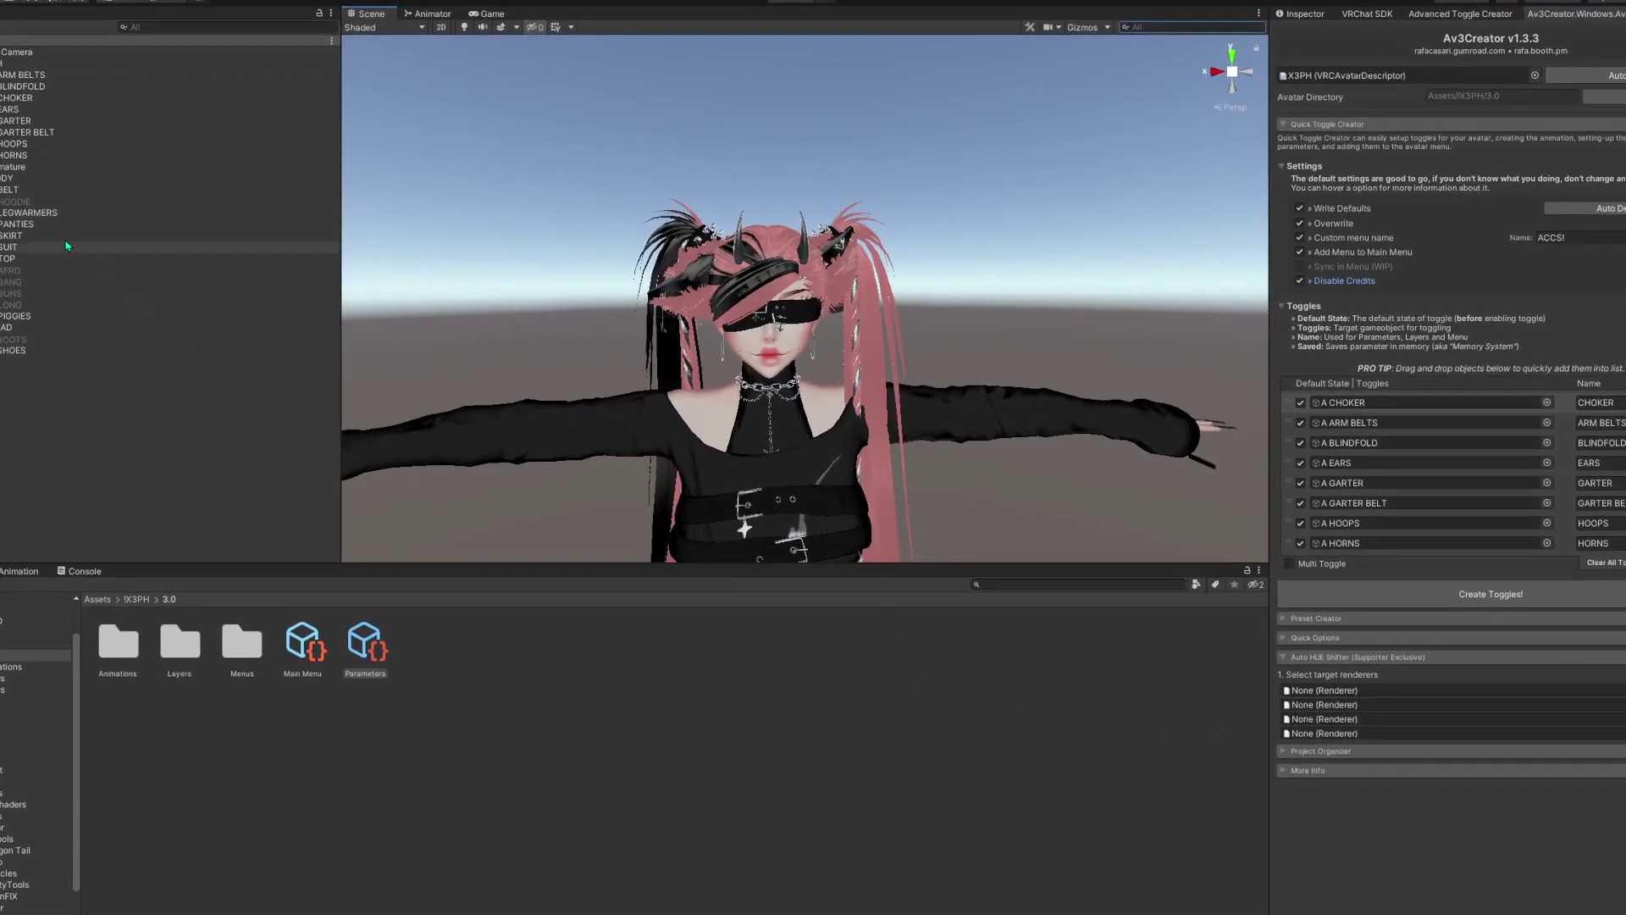
pyautogui.moveTo(17, 316); pyautogui.dragTo(1315, 693)
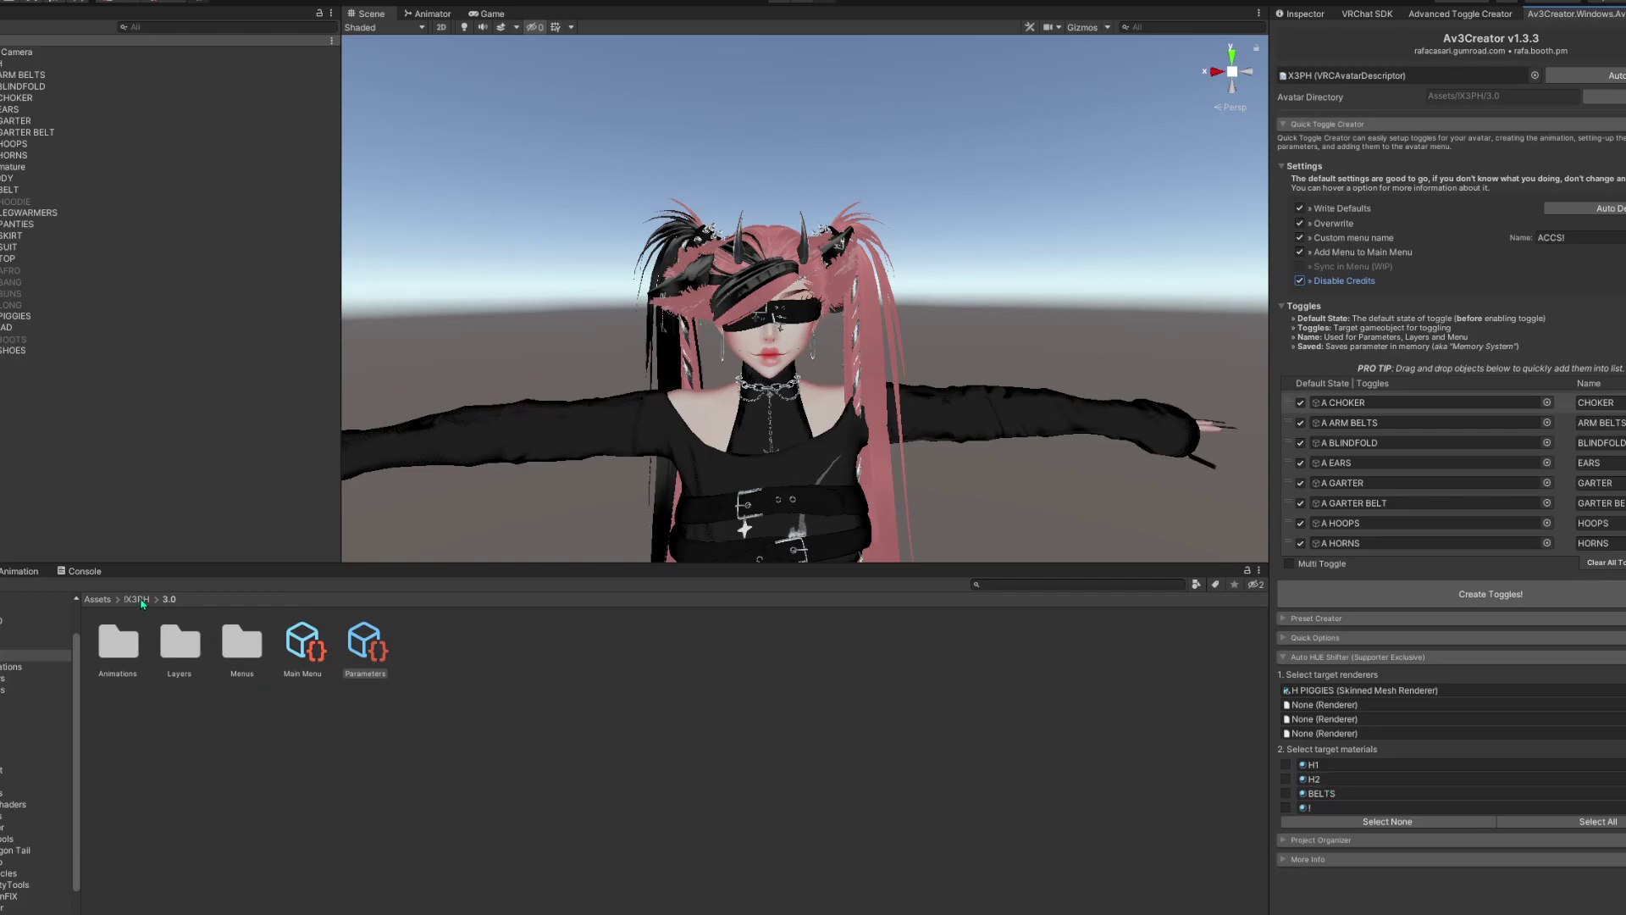
# Look up the hair material in the avatar's mats folder and choose H1 as the hue shift's target material
pyautogui.click(142, 601)
pyautogui.doubleClick(240, 642)
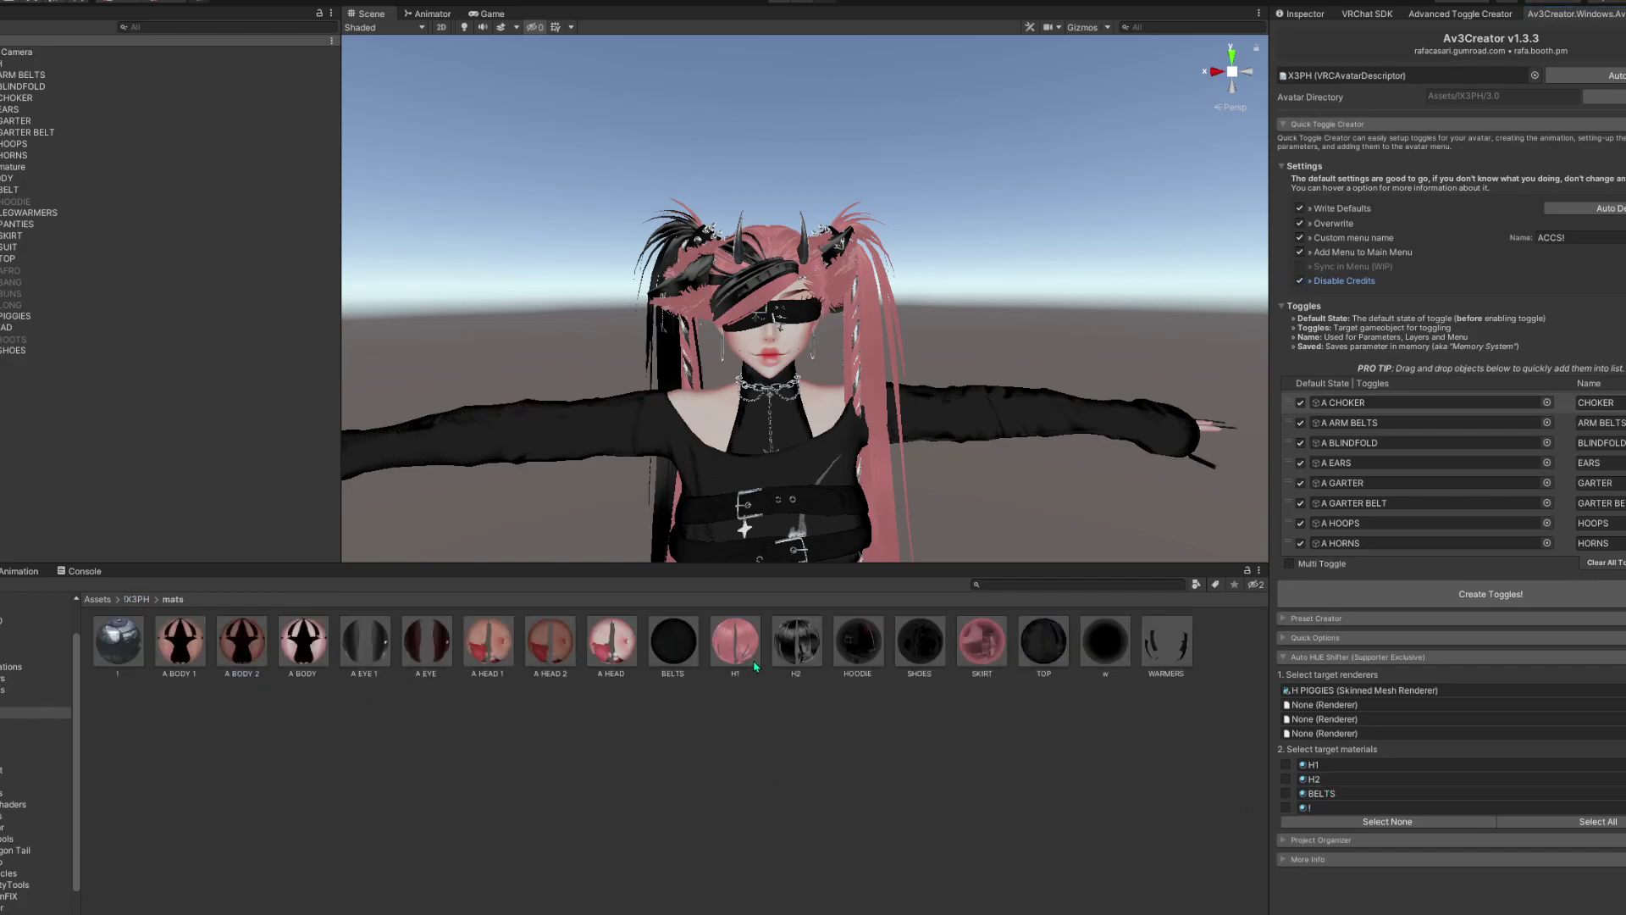
pyautogui.click(1286, 765)
pyautogui.scroll(-1, 1290, 770)
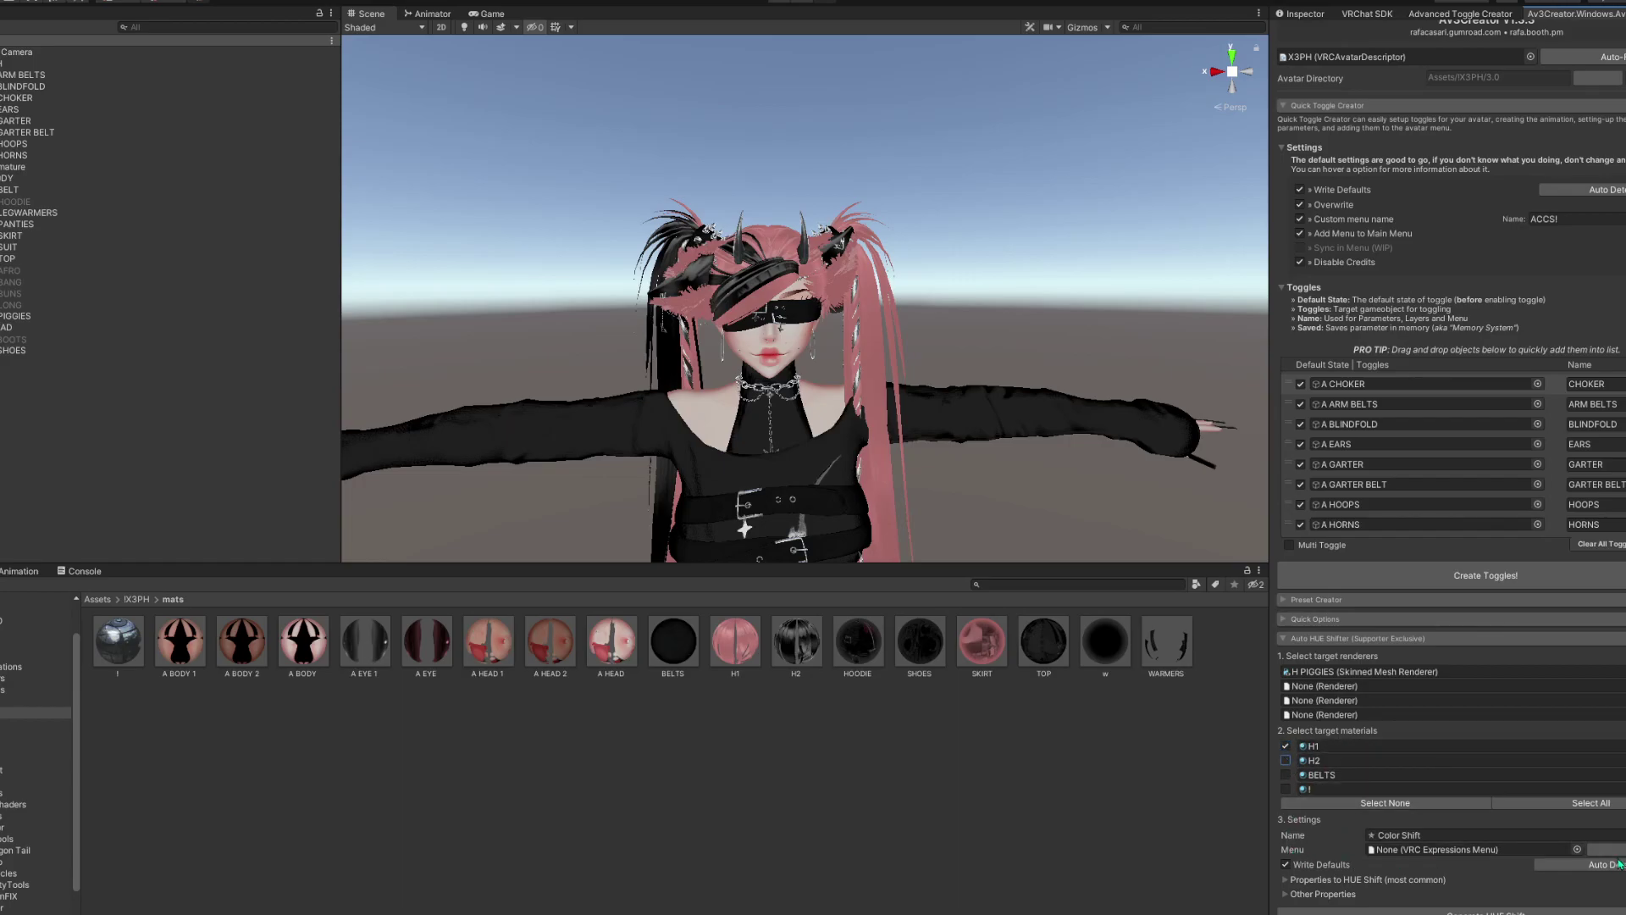
pyautogui.click(1322, 643)
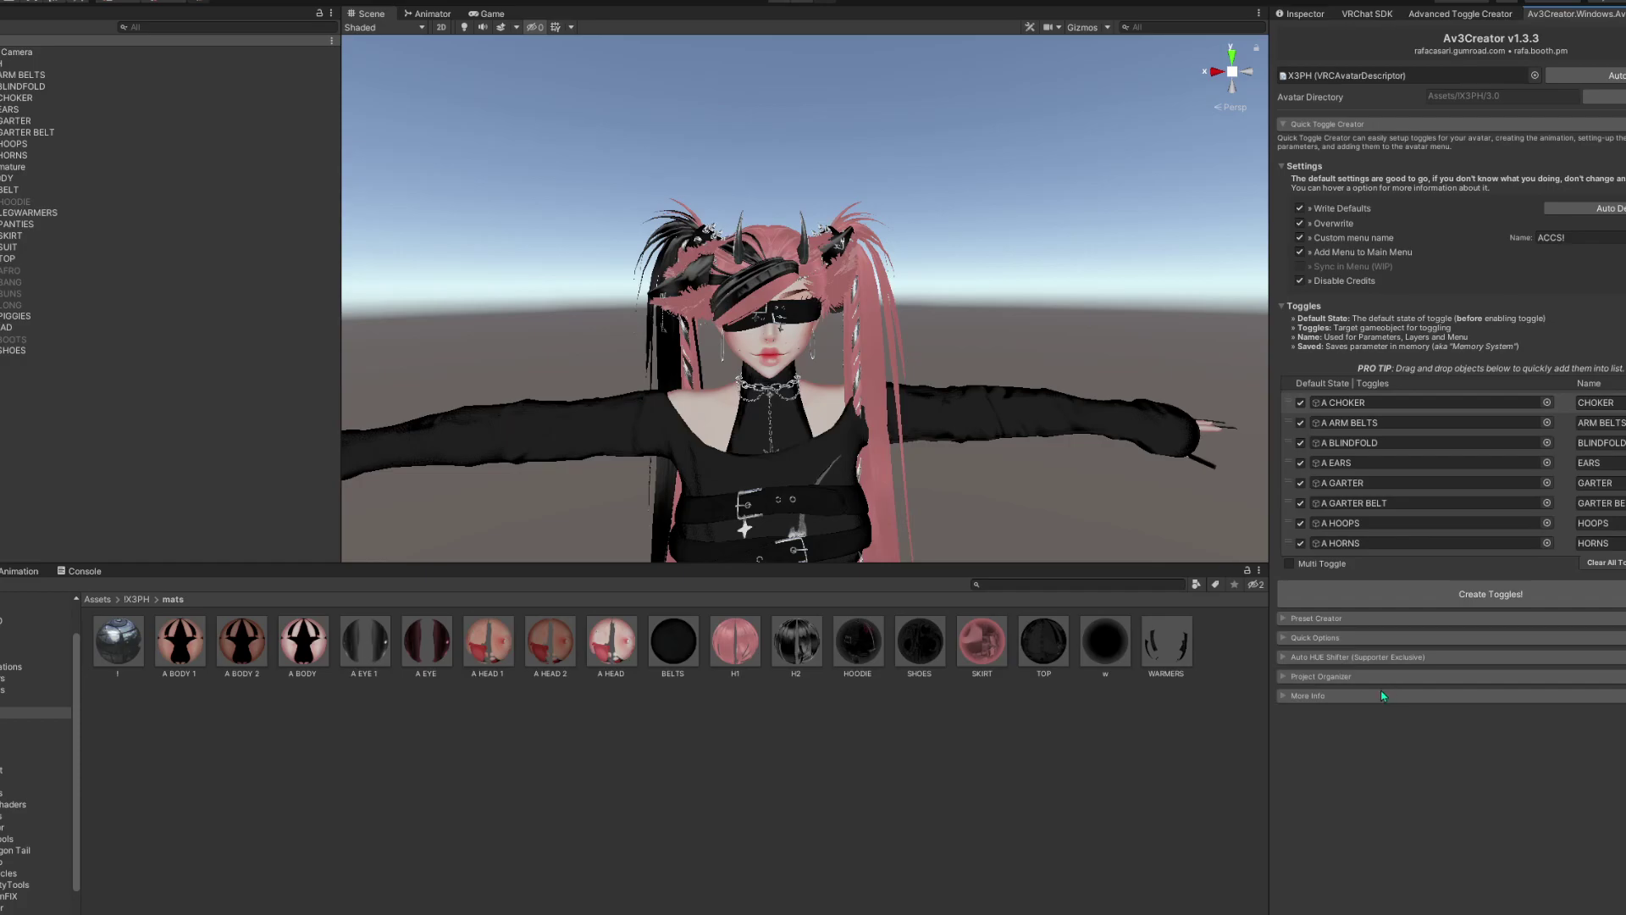
# Examine Av3Creator's Project Organizer, Preset Creator, Quick Options and Auto HUE Shifter sections, collapsing each one after viewing
pyautogui.click(1331, 676)
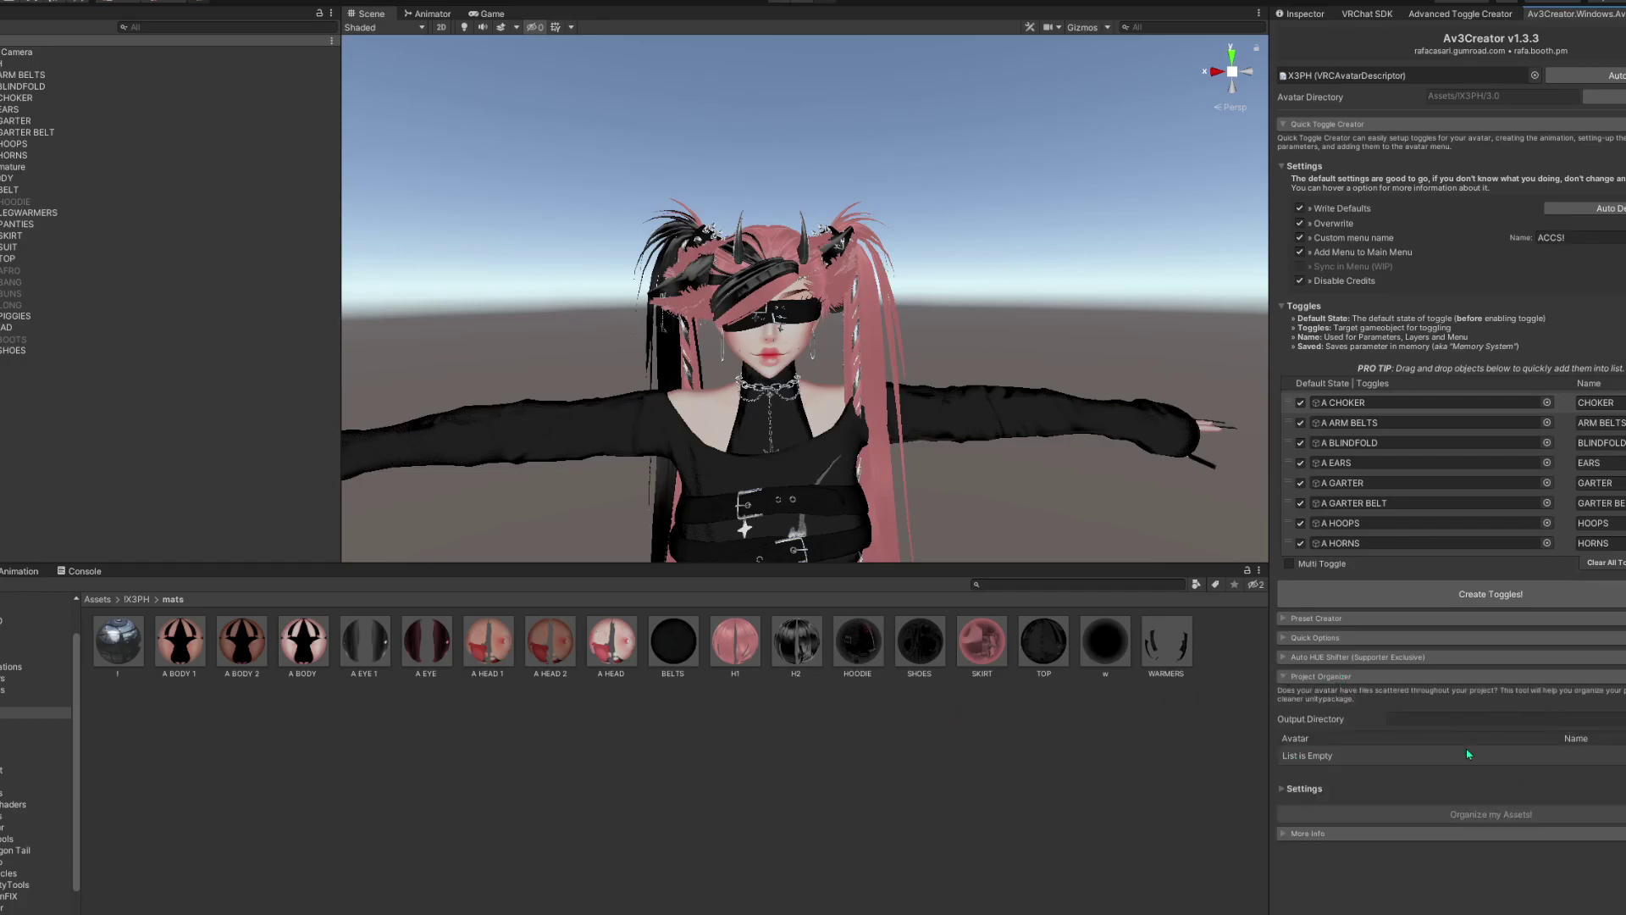
pyautogui.click(1331, 677)
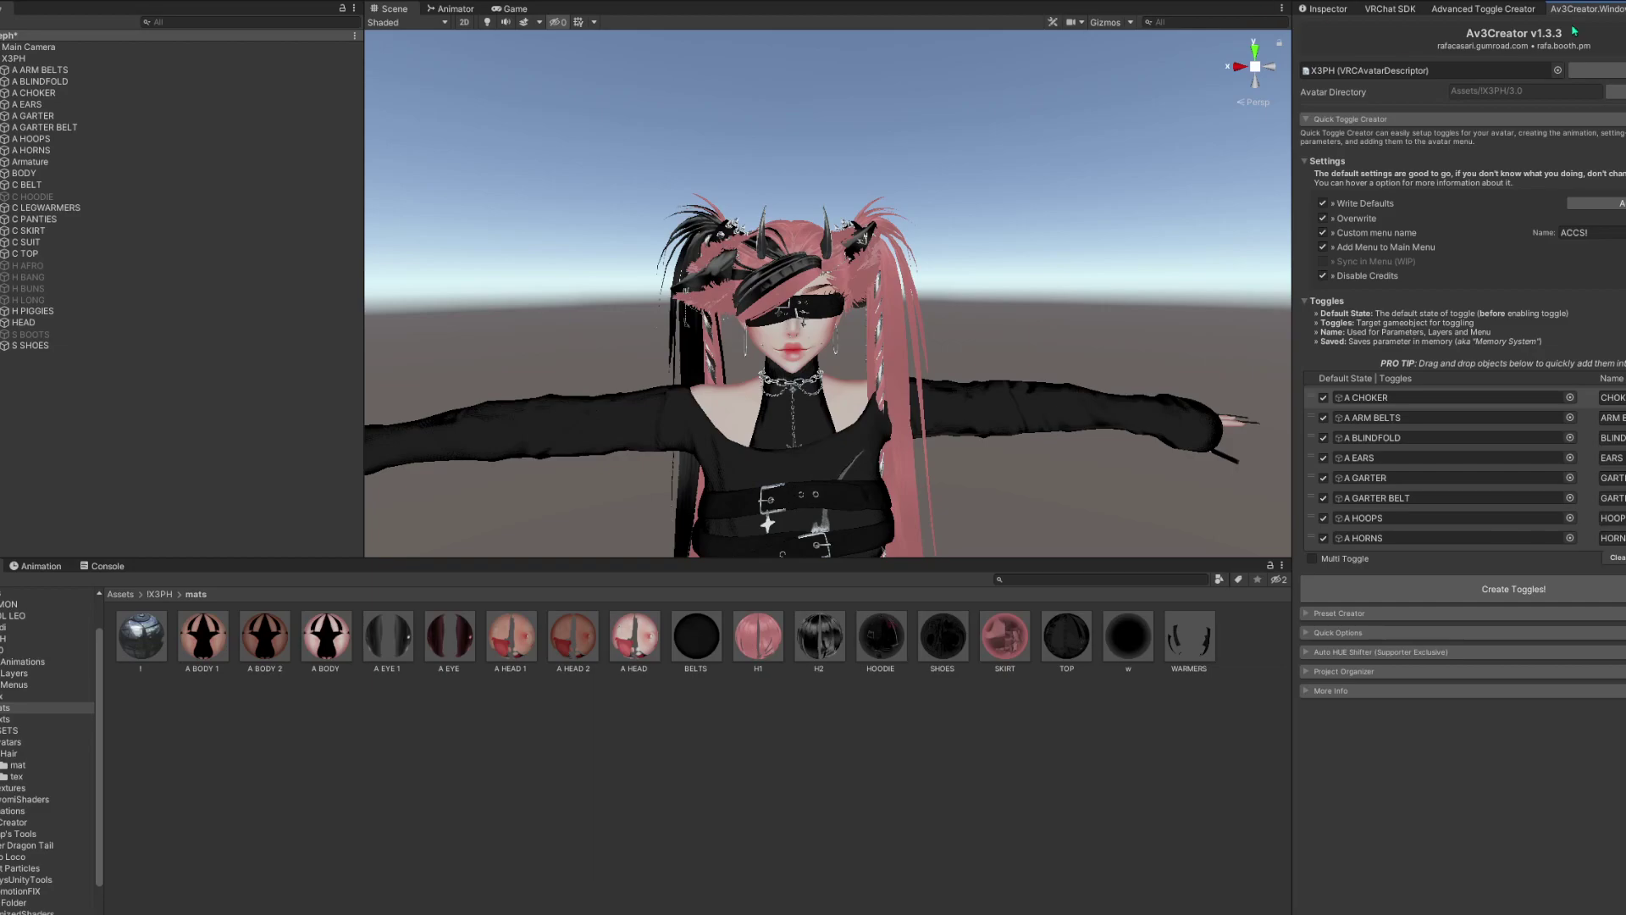
pyautogui.rightClick(1586, 8)
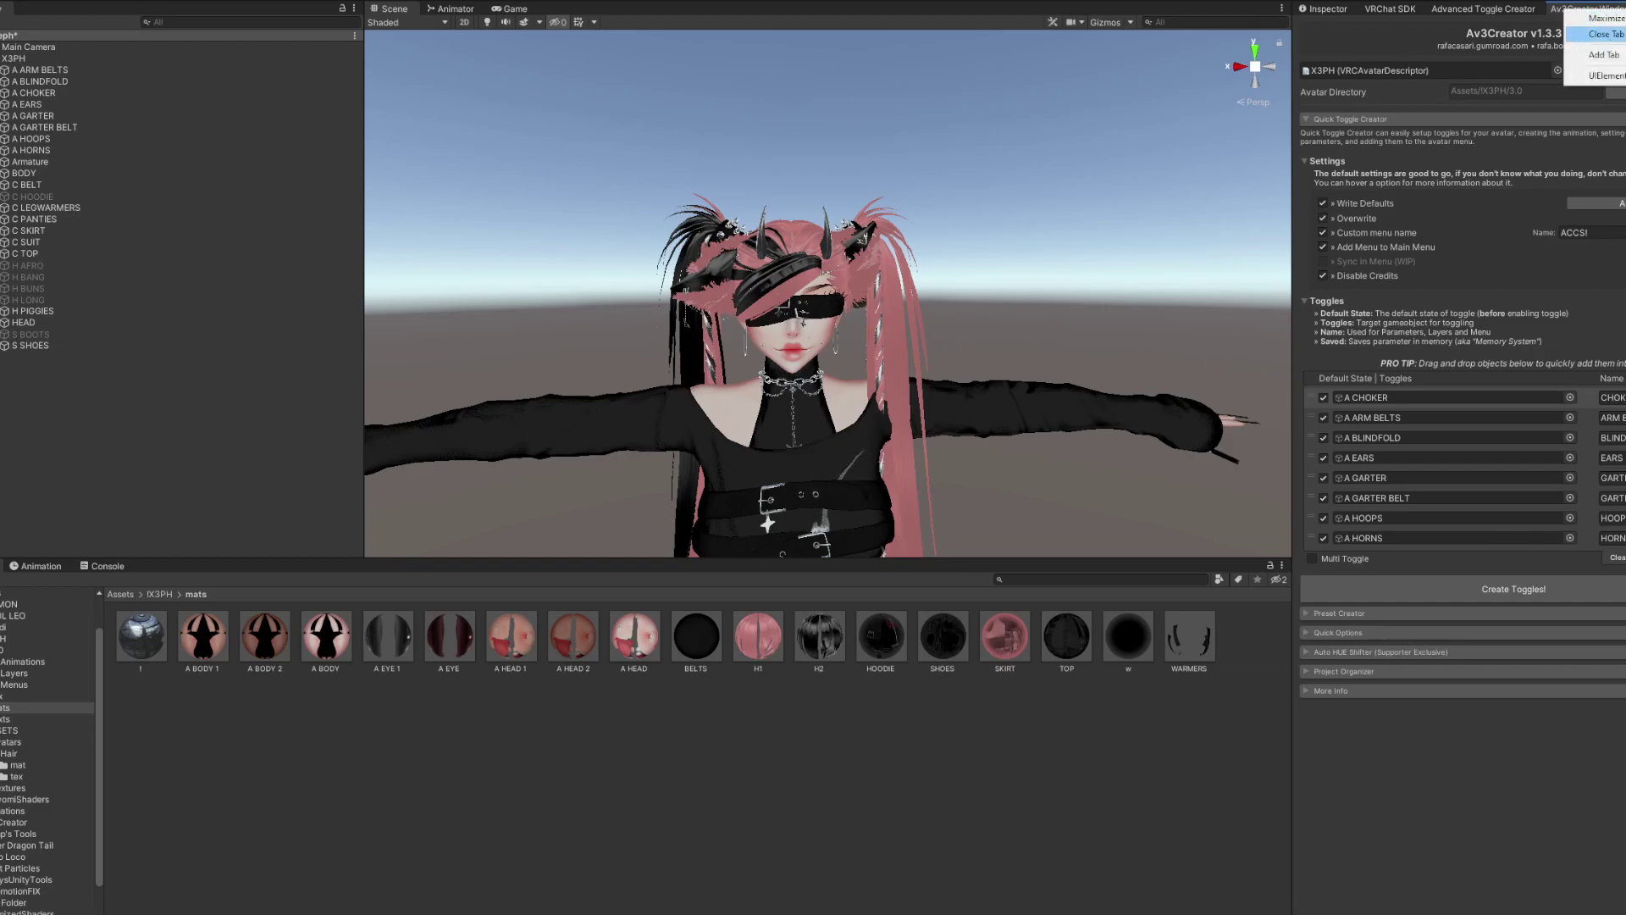
pyautogui.click(1379, 30)
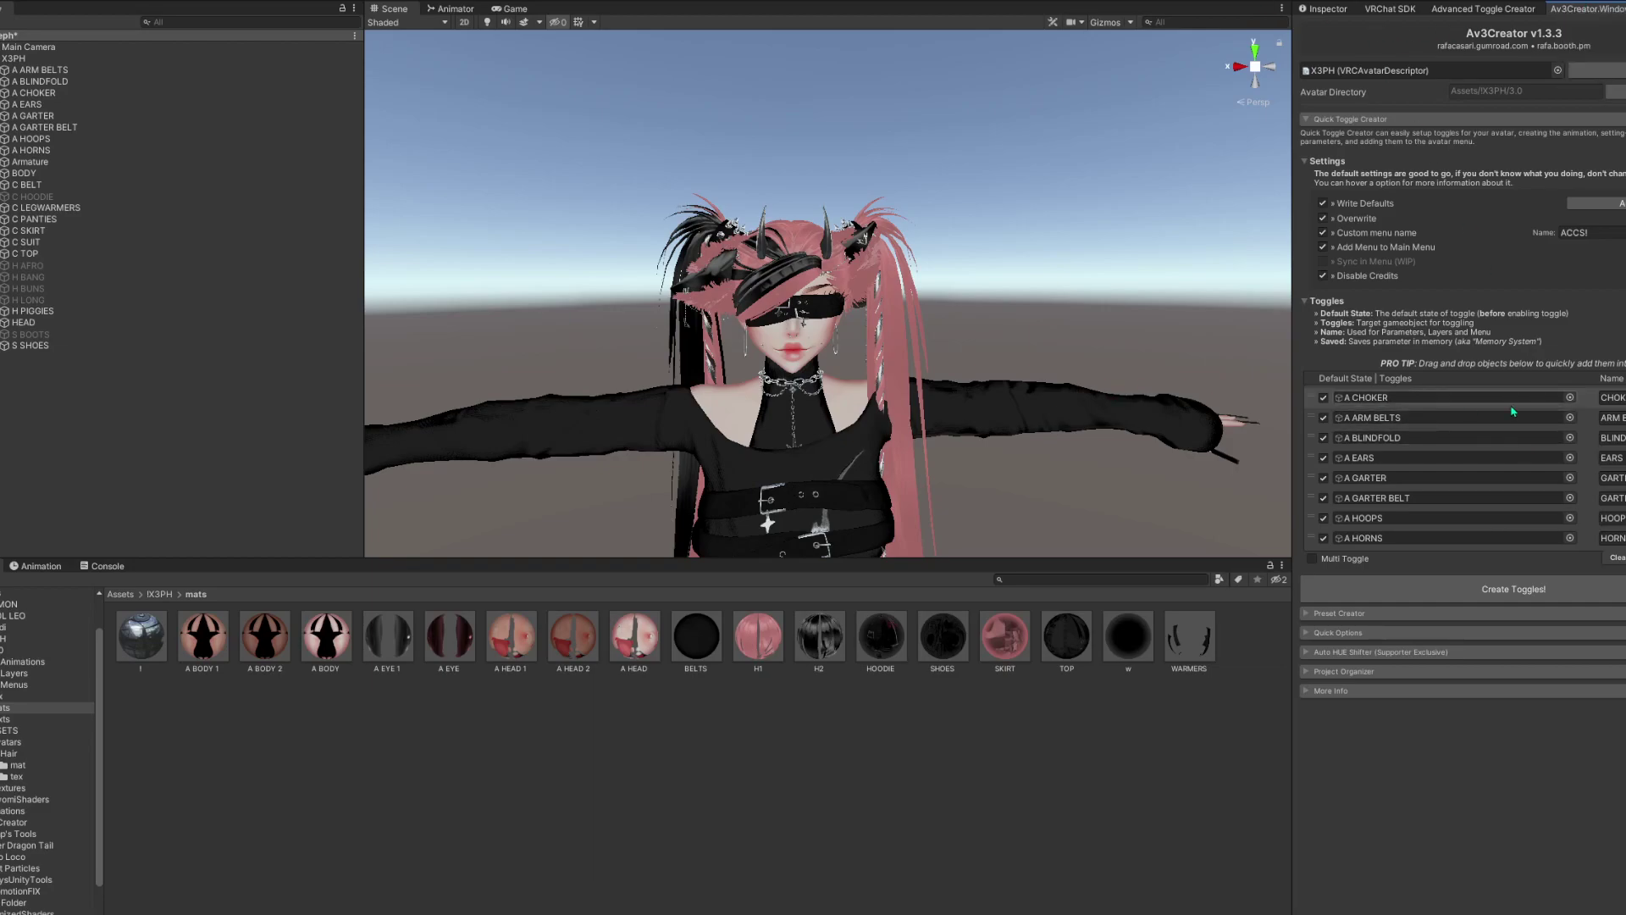
pyautogui.click(1330, 615)
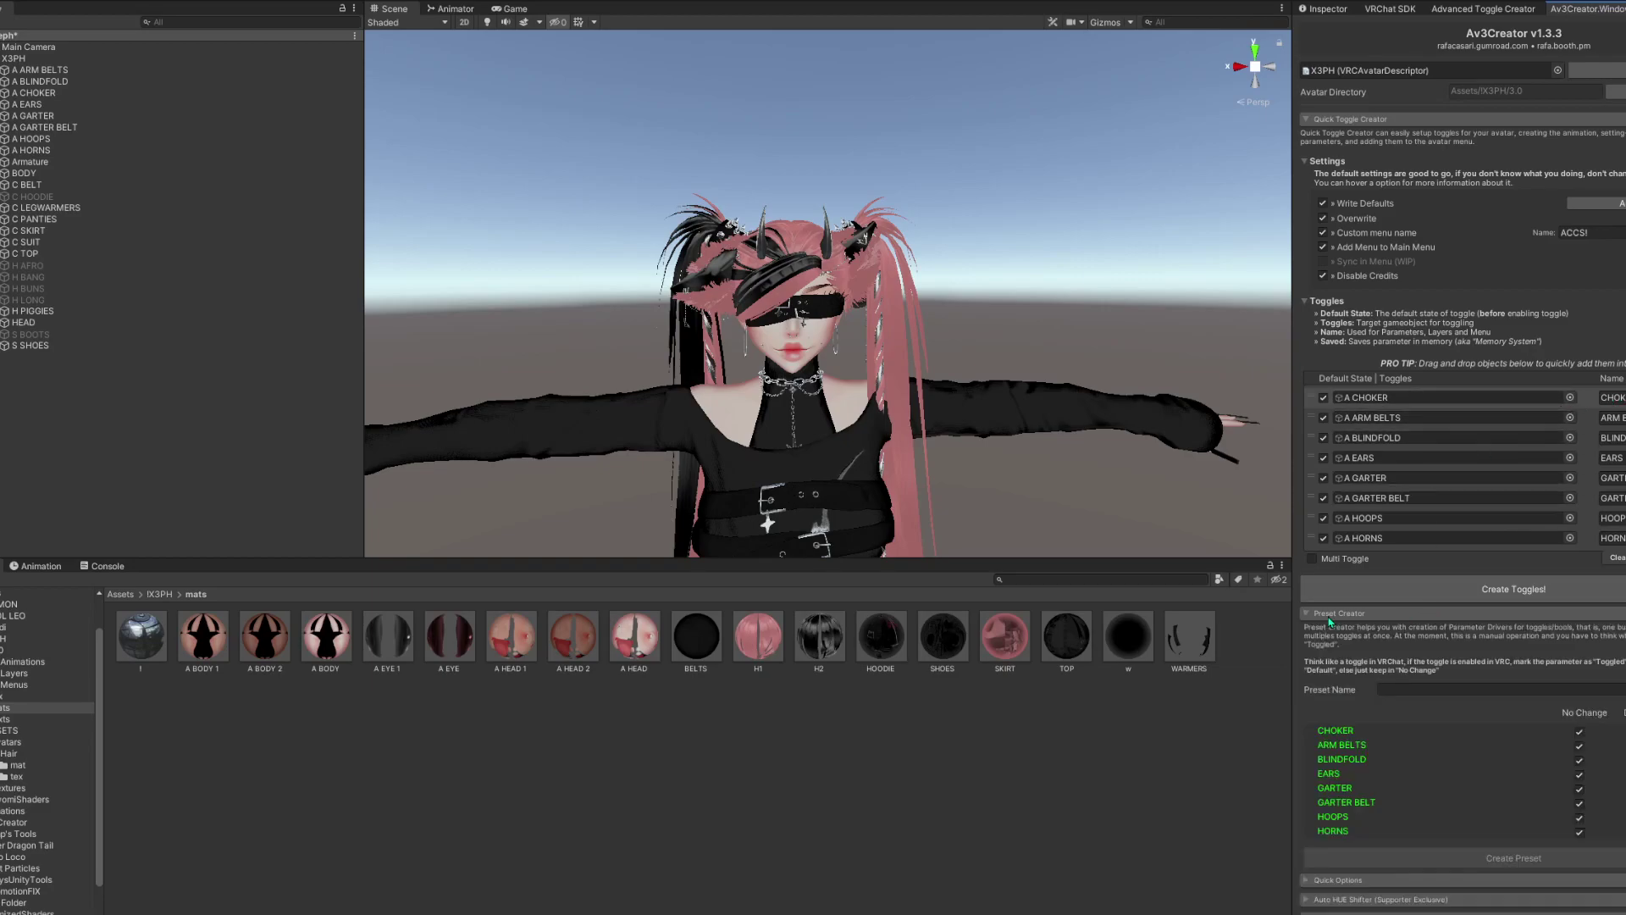
pyautogui.click(1327, 615)
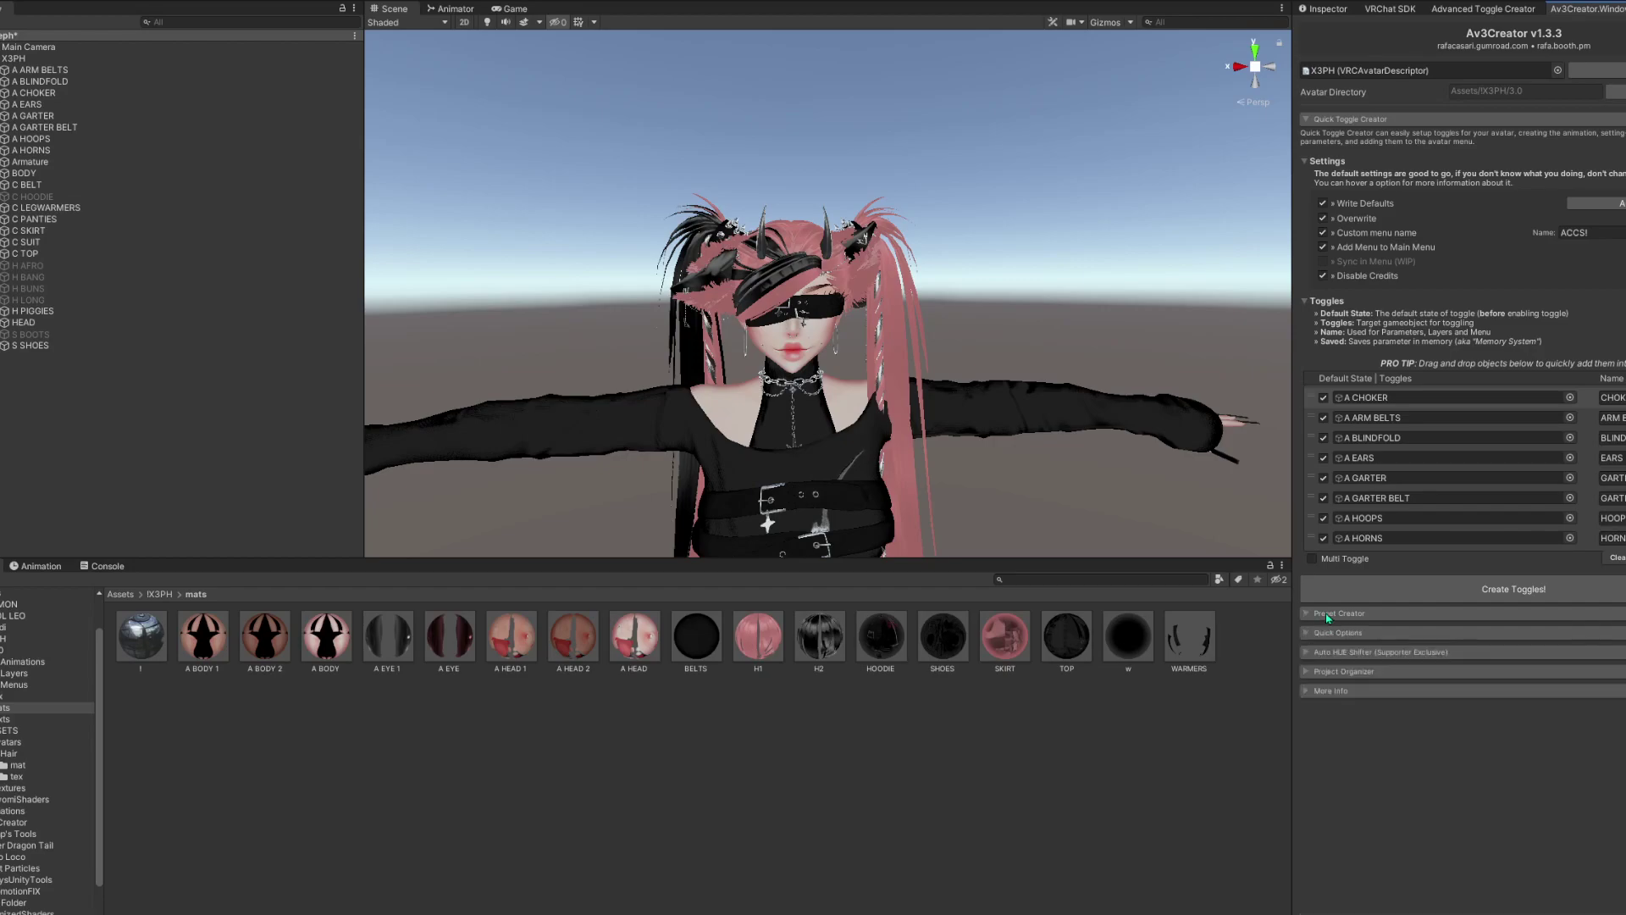
pyautogui.click(1378, 635)
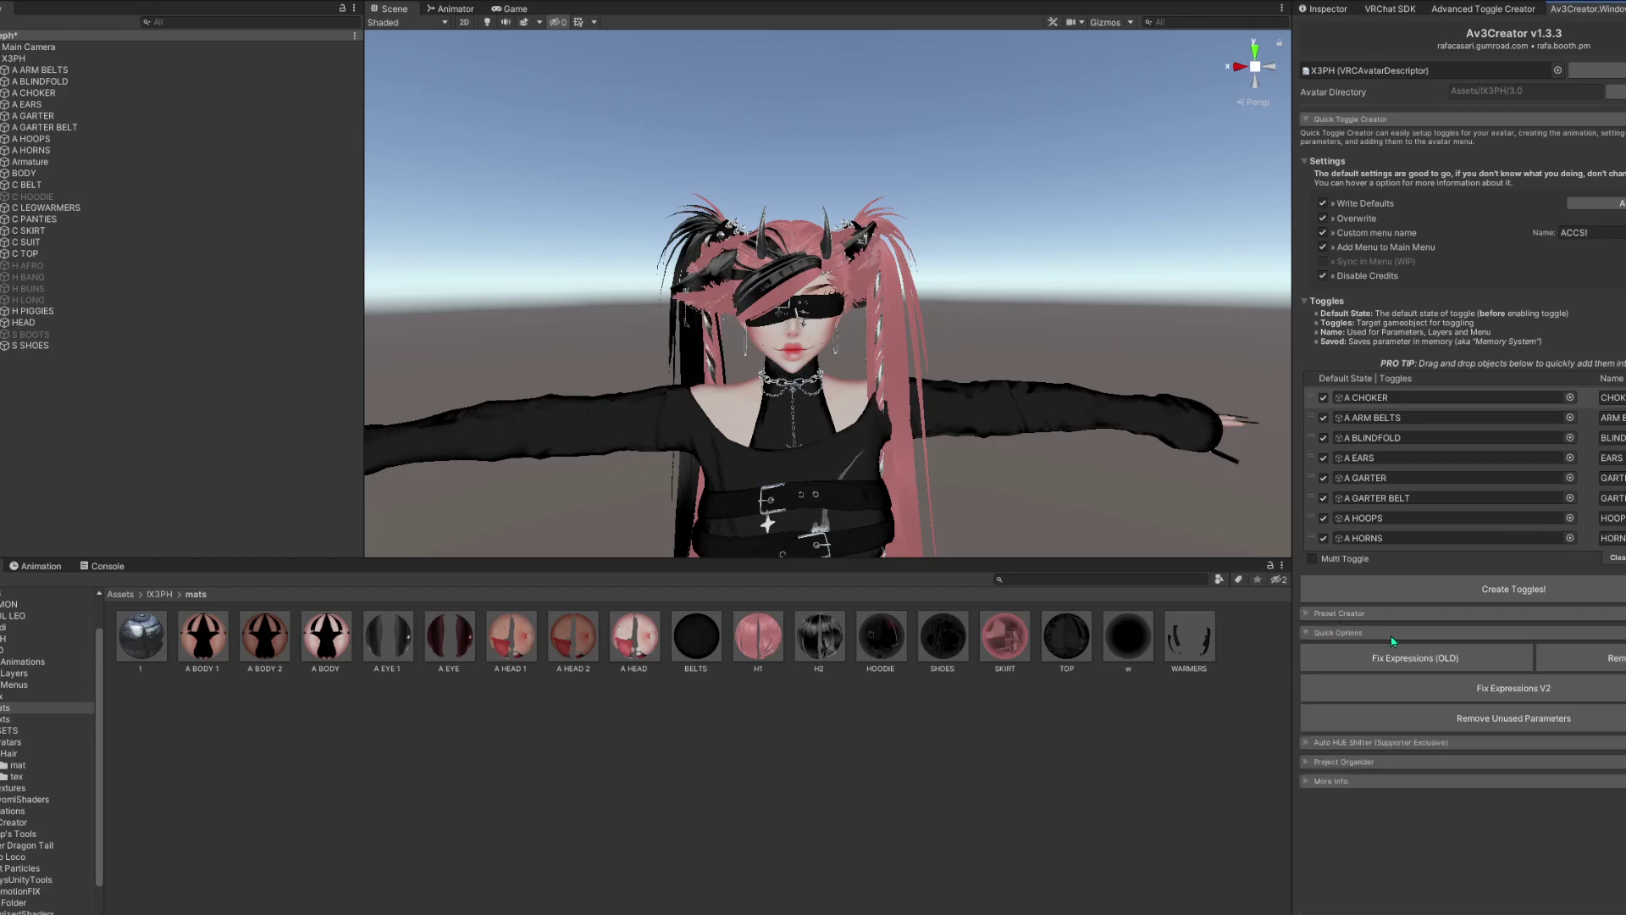
pyautogui.click(1393, 635)
pyautogui.click(1338, 652)
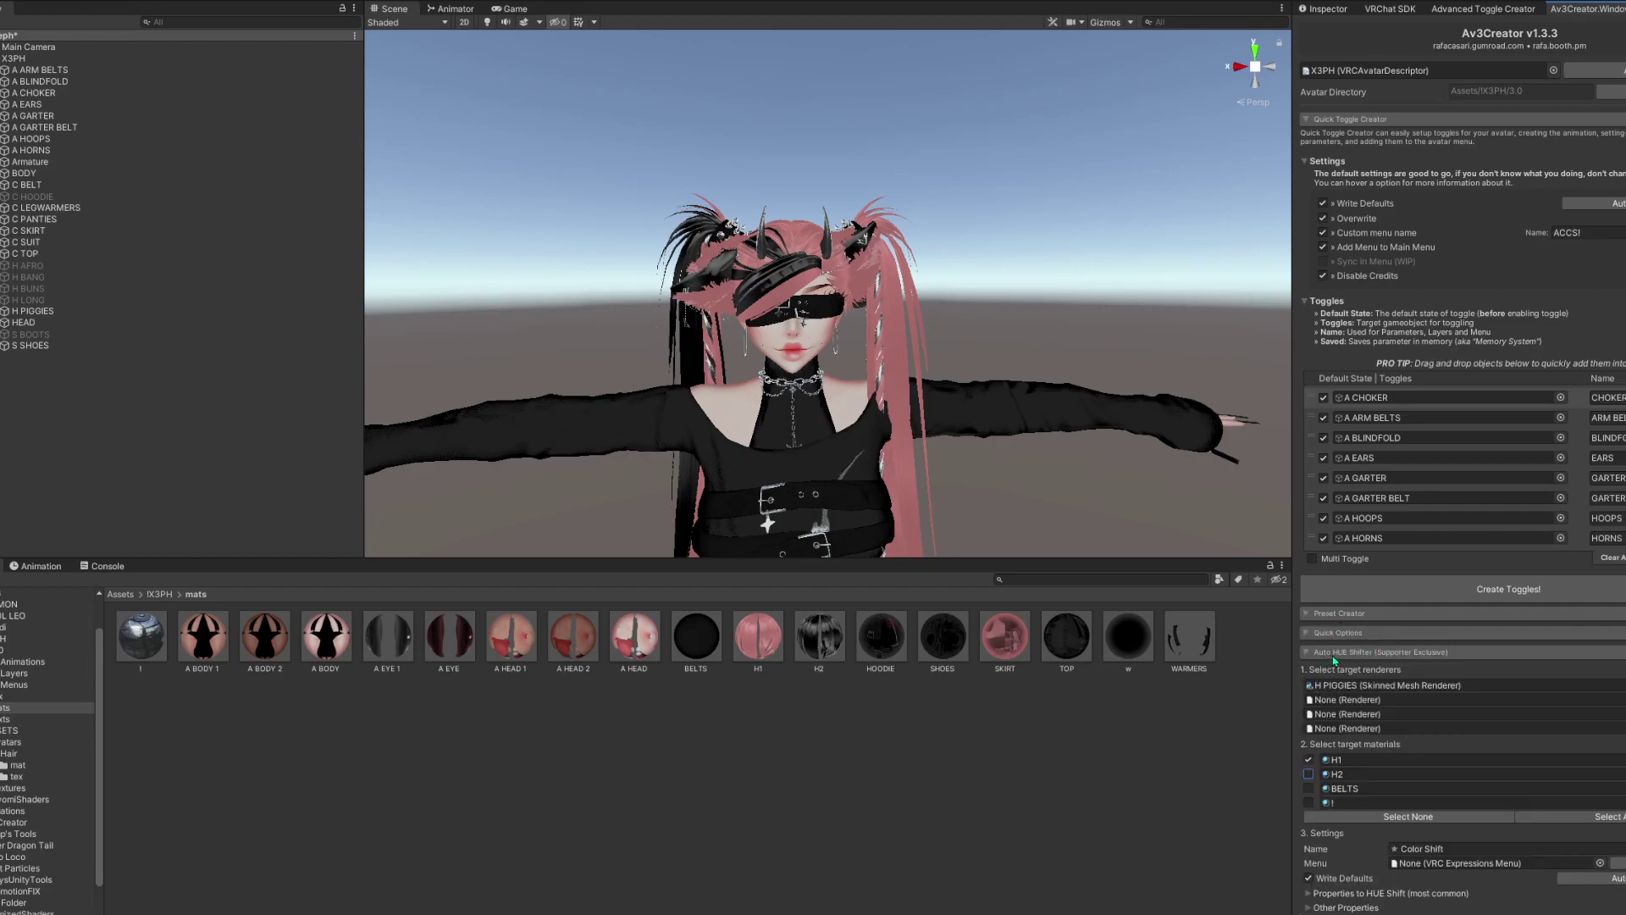
pyautogui.click(1334, 655)
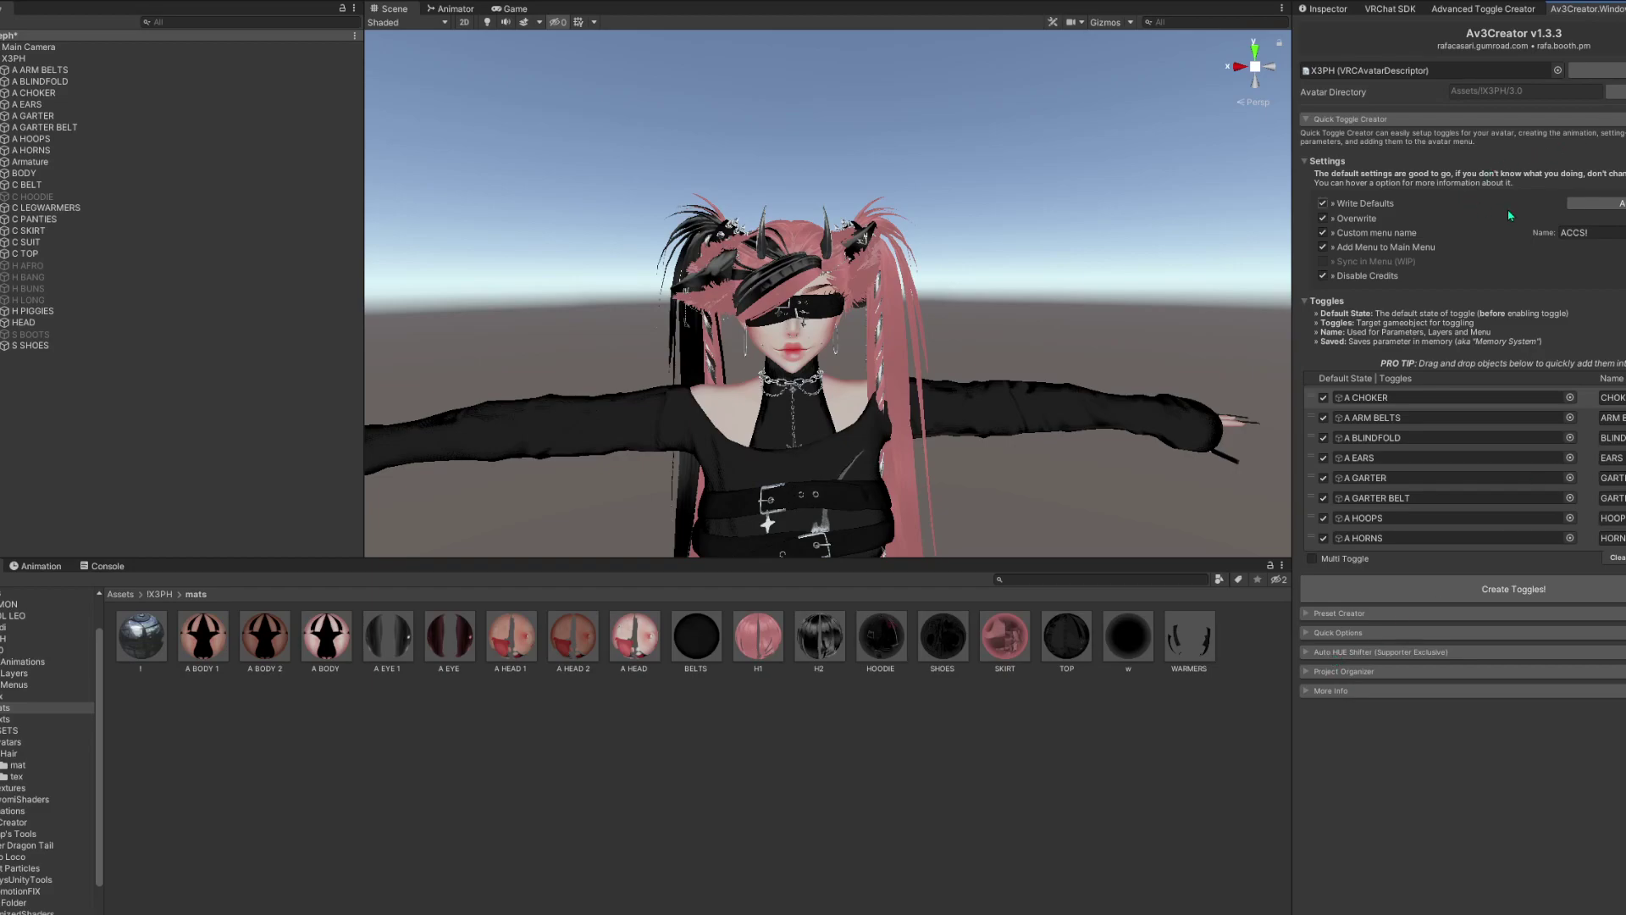
# Set the Advanced Toggle Creator's output directory to the 3.0 folder inside the !X3PH assets folder
pyautogui.moveTo(1514, 218)
pyautogui.click(1475, 10)
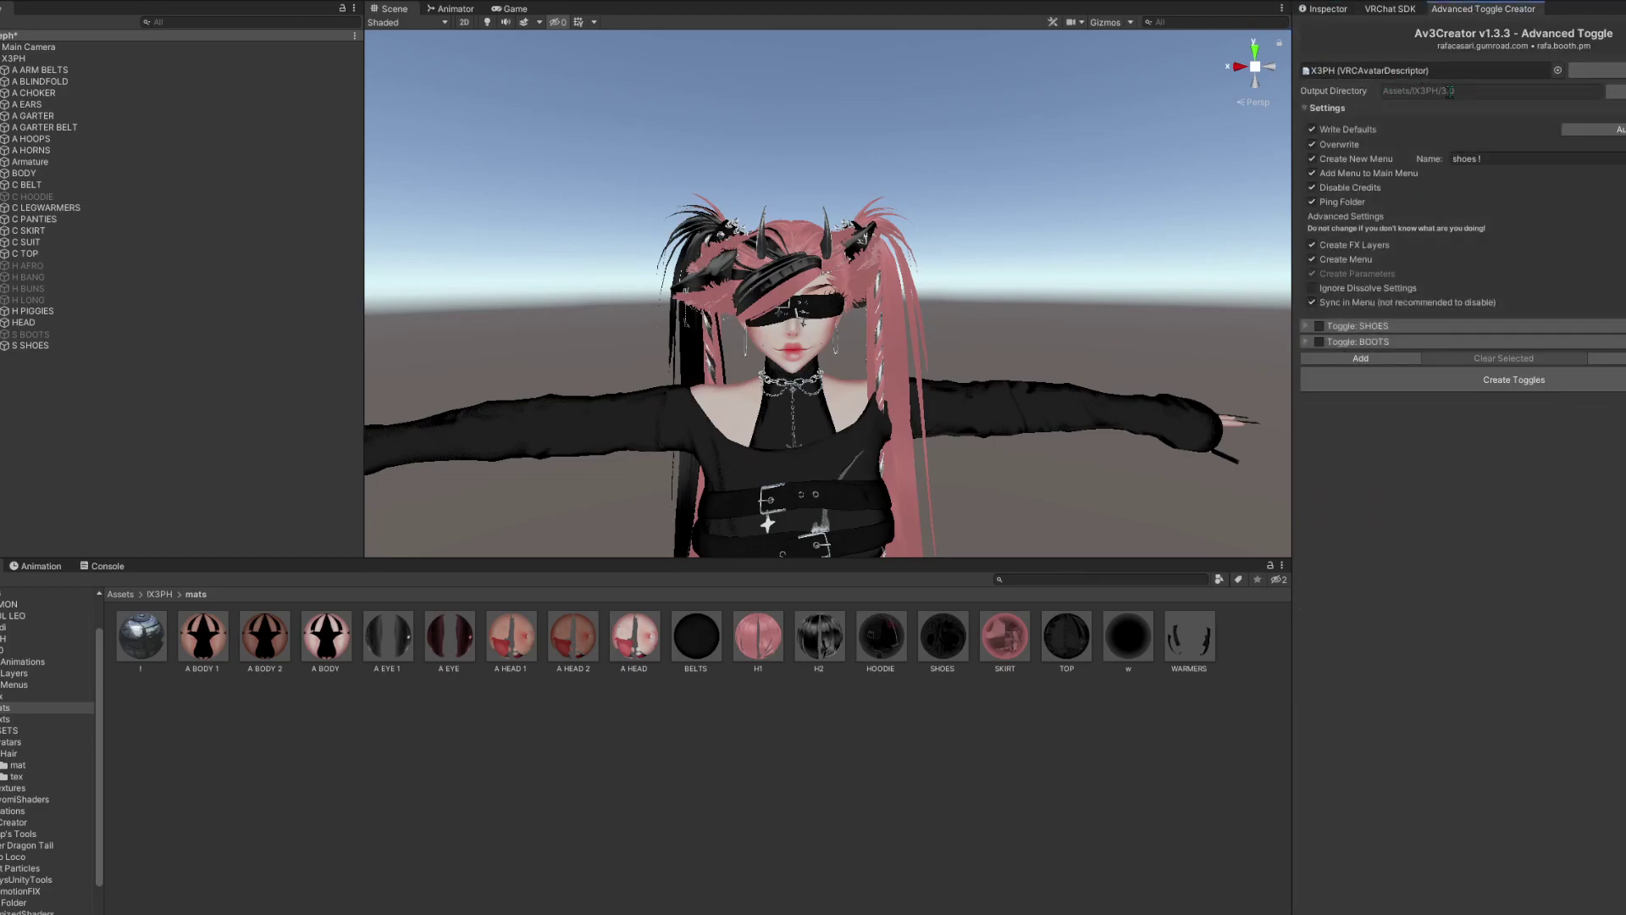
pyautogui.click(1616, 91)
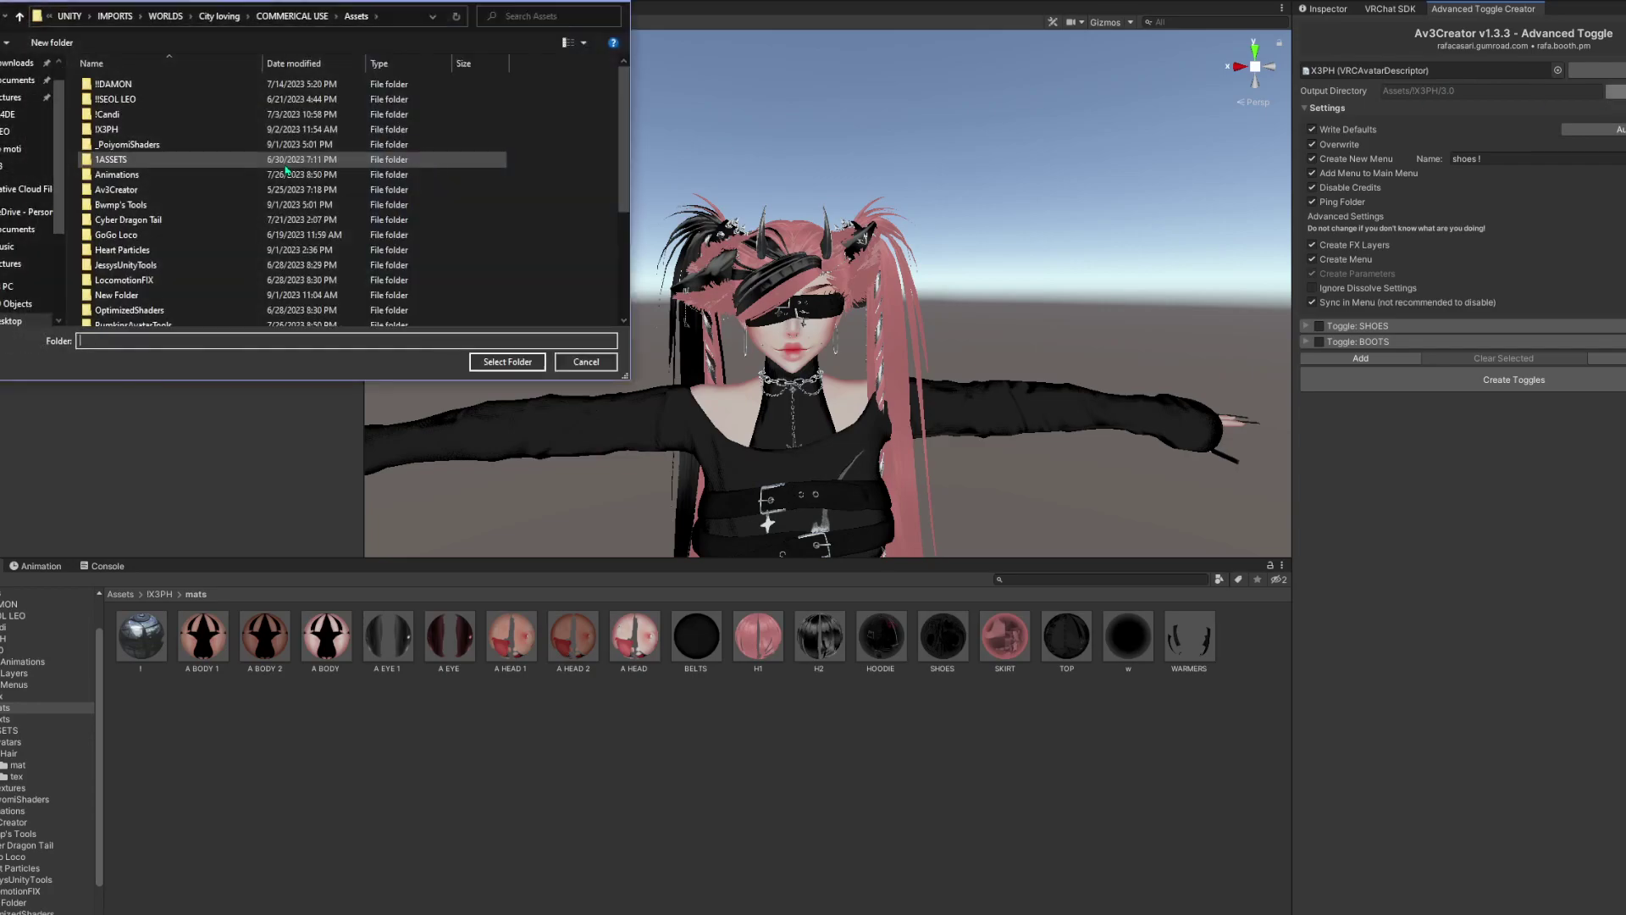
pyautogui.doubleClick(108, 129)
pyautogui.doubleClick(108, 99)
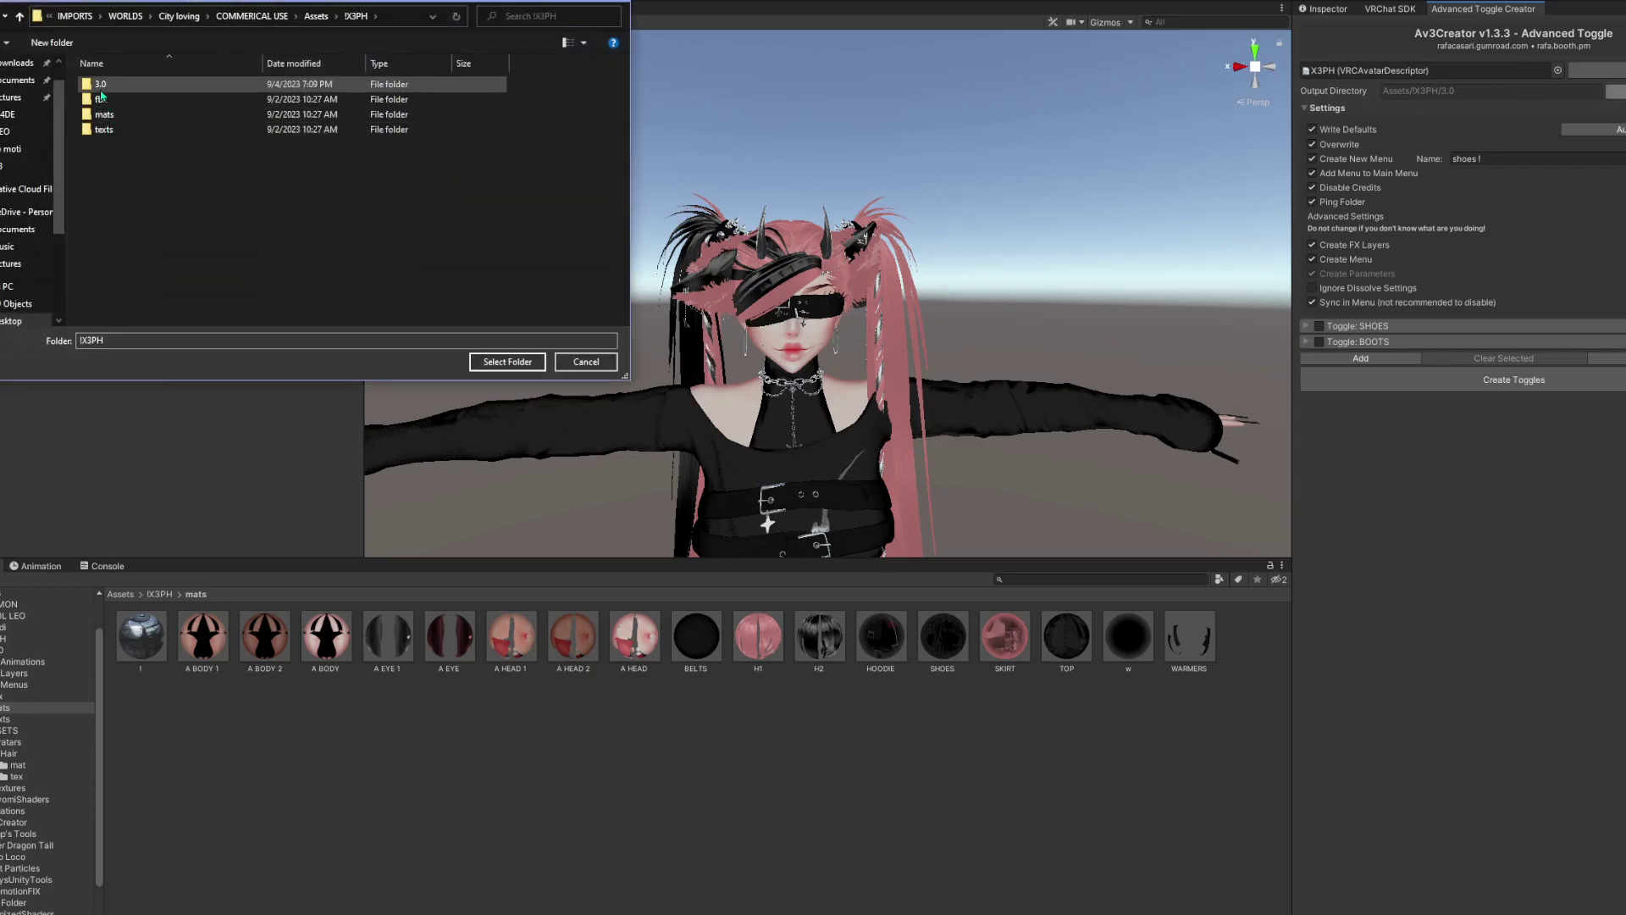
pyautogui.click(506, 362)
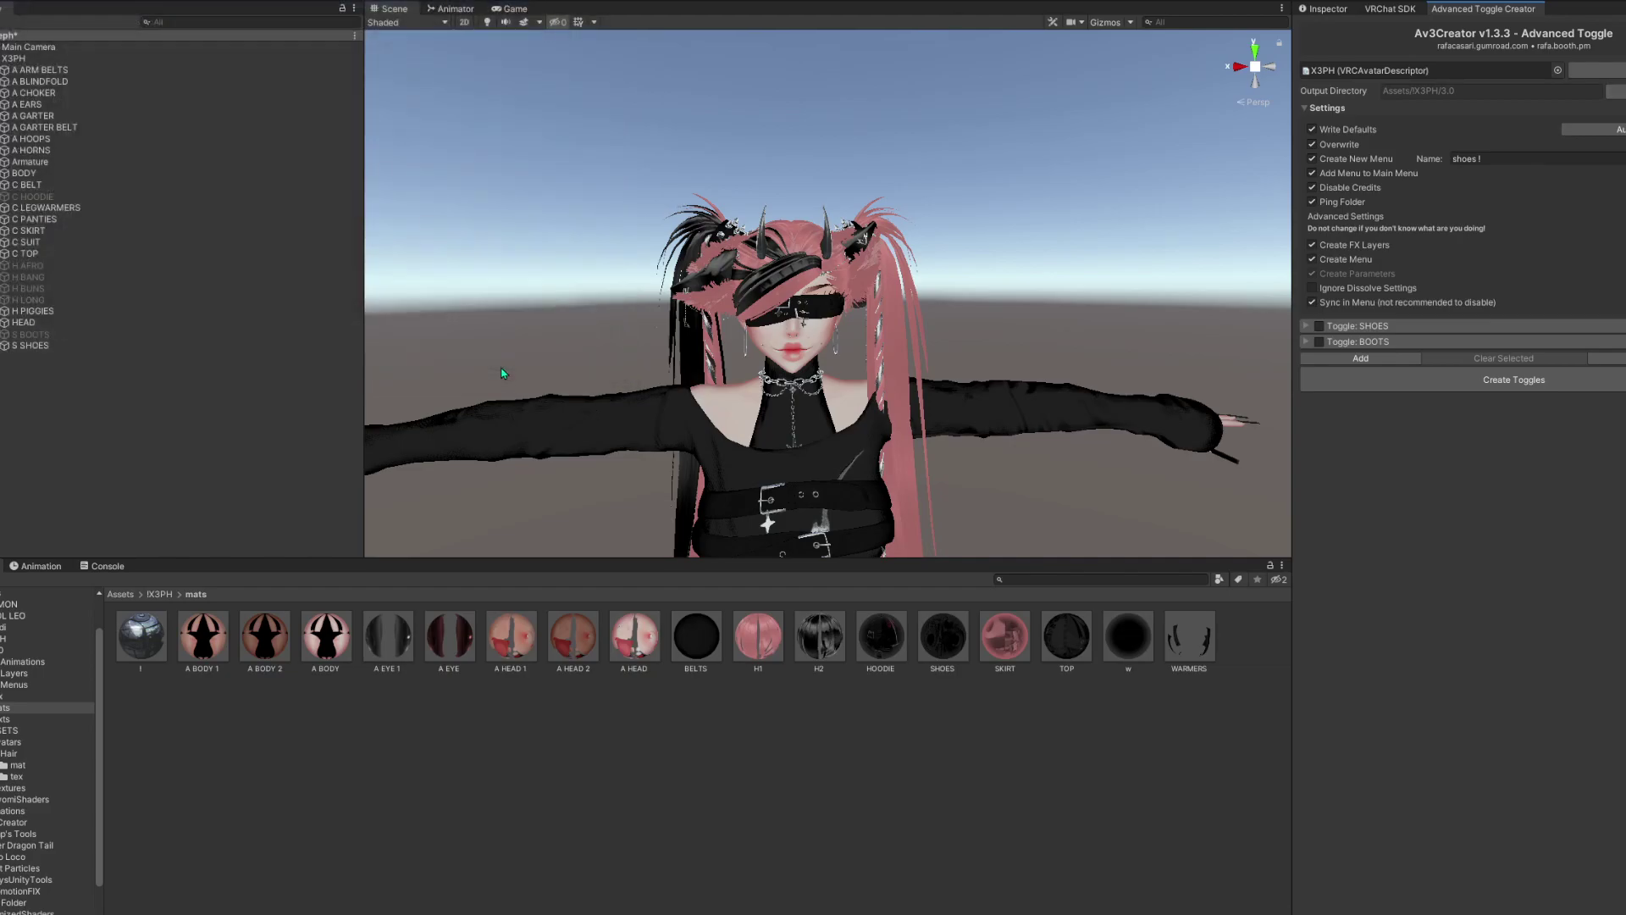
# Name the new toggle menu CLOTHES and turn off Ping Folder in the Advanced Toggle Creator settings
pyautogui.click(1507, 157)
pyautogui.press('BackSpace')
pyautogui.write('CLOTHES')
pyautogui.moveTo(1350, 179)
pyautogui.click(1329, 176)
pyautogui.moveTo(1332, 177)
pyautogui.click(1340, 204)
pyautogui.click(451, 9)
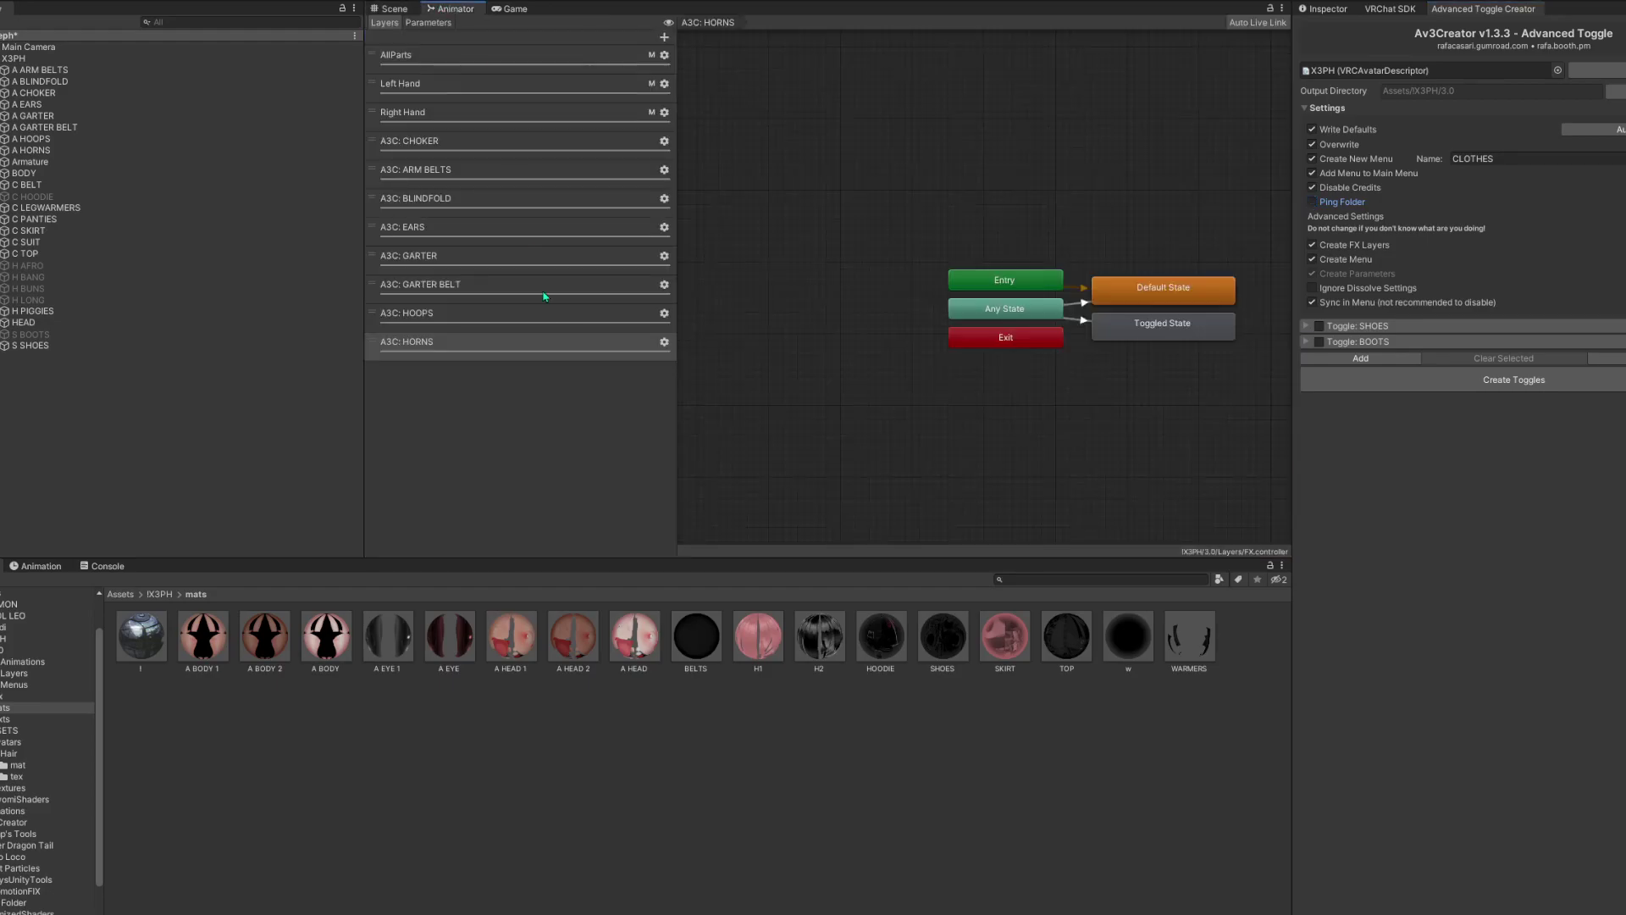
pyautogui.click(390, 8)
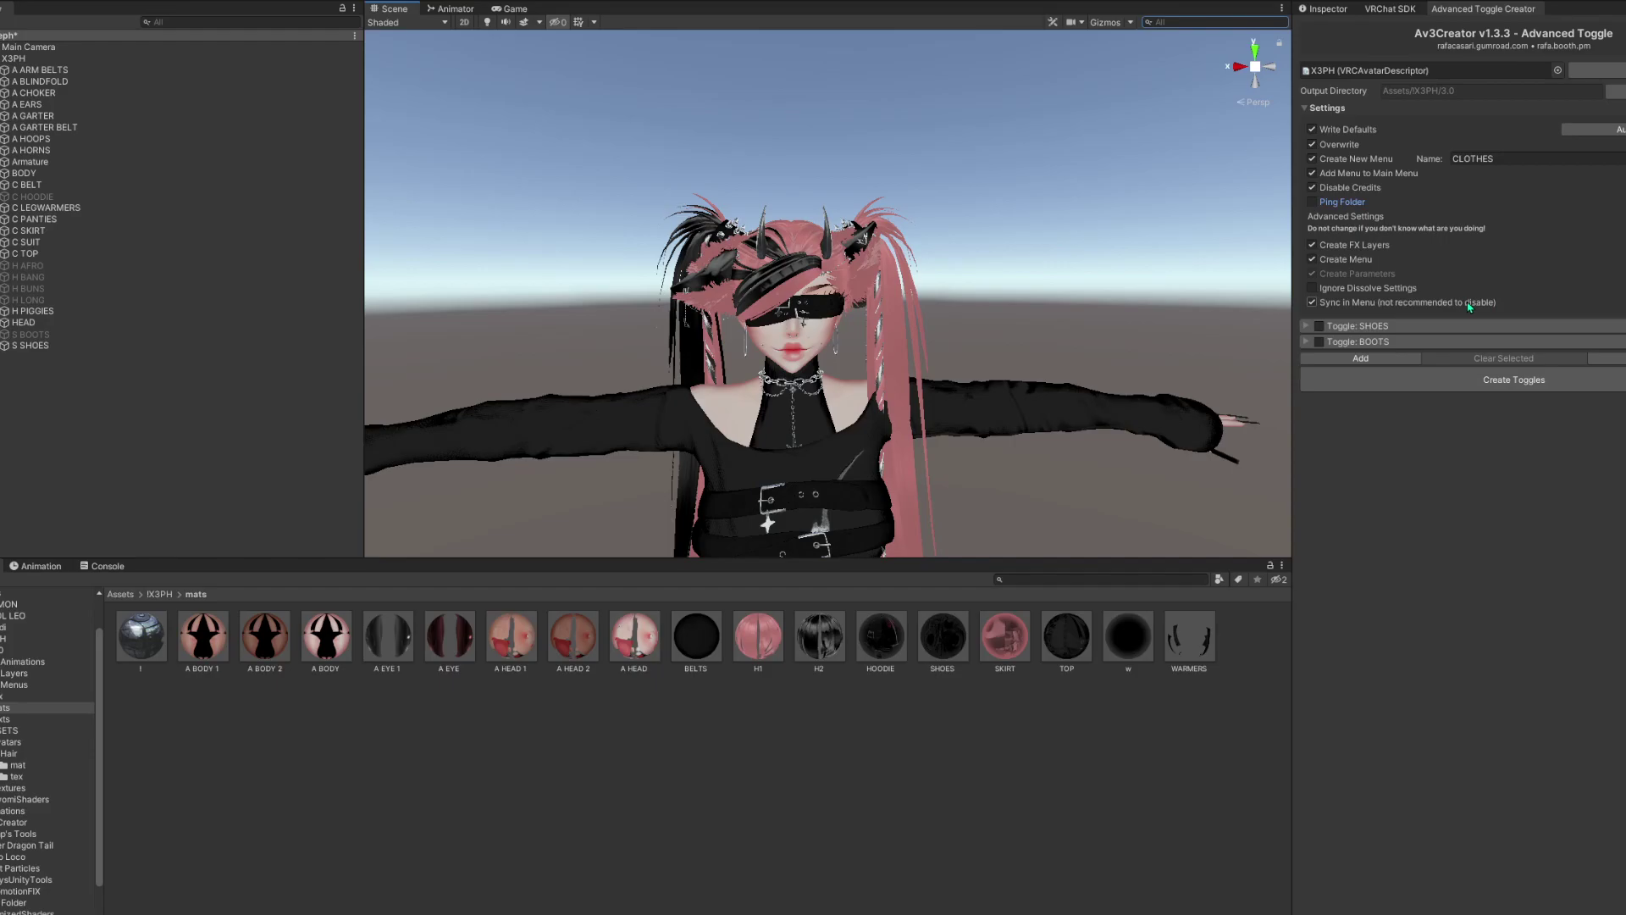
# Clear the existing SHOES and BOOTS toggles and add a new toggle named BLAH BLAH
pyautogui.moveTo(1418, 307)
pyautogui.click(1607, 359)
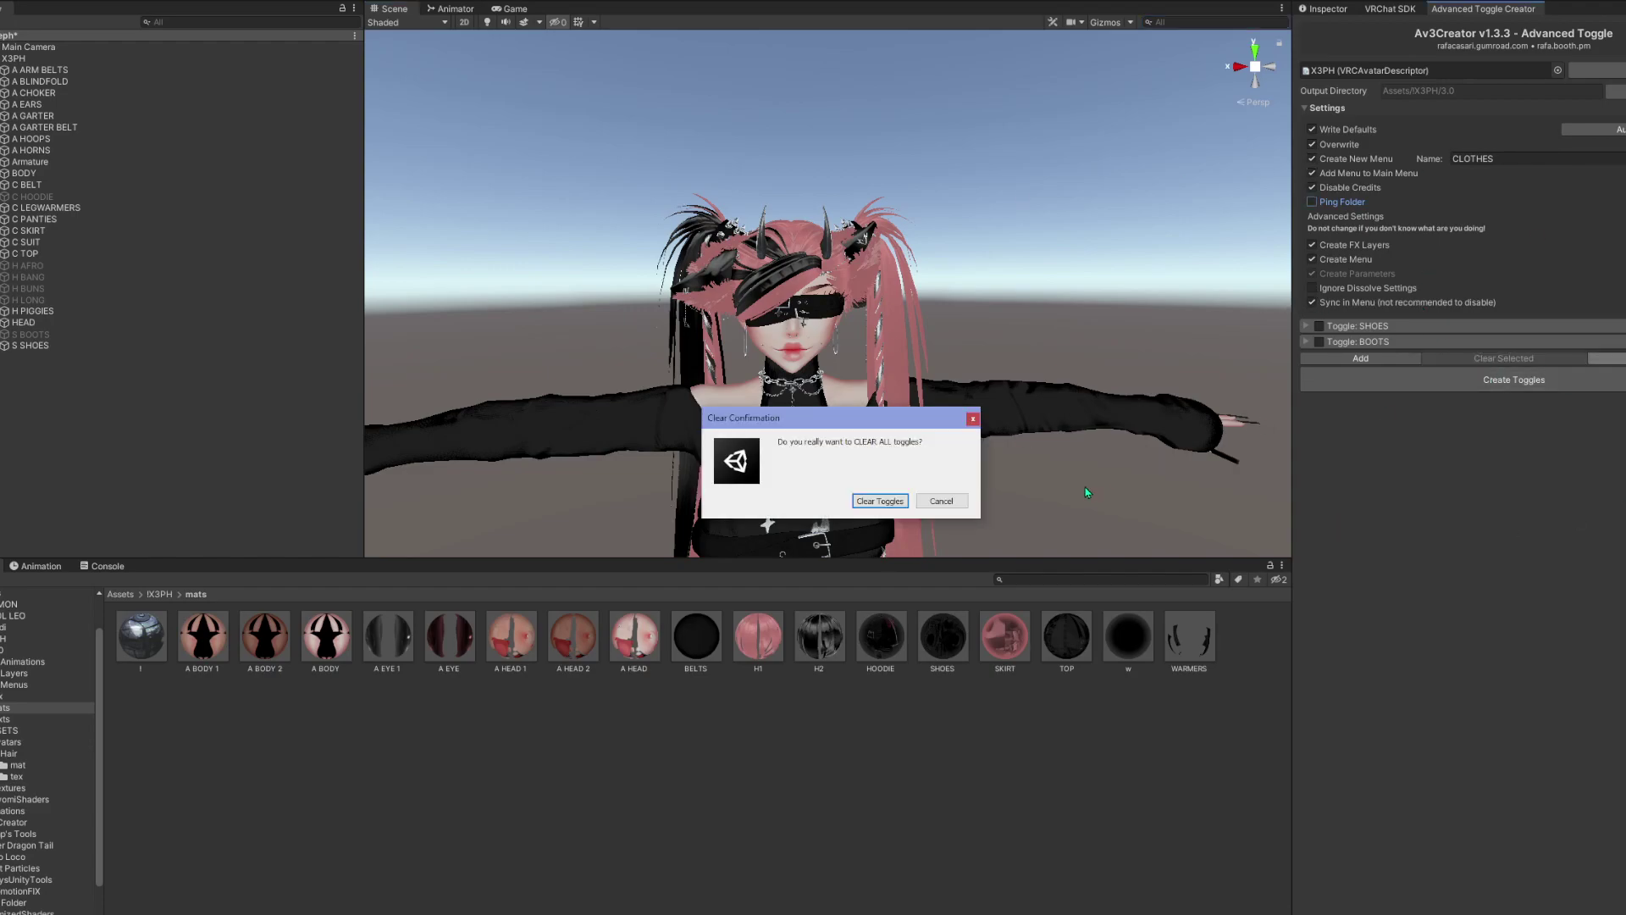
pyautogui.click(880, 500)
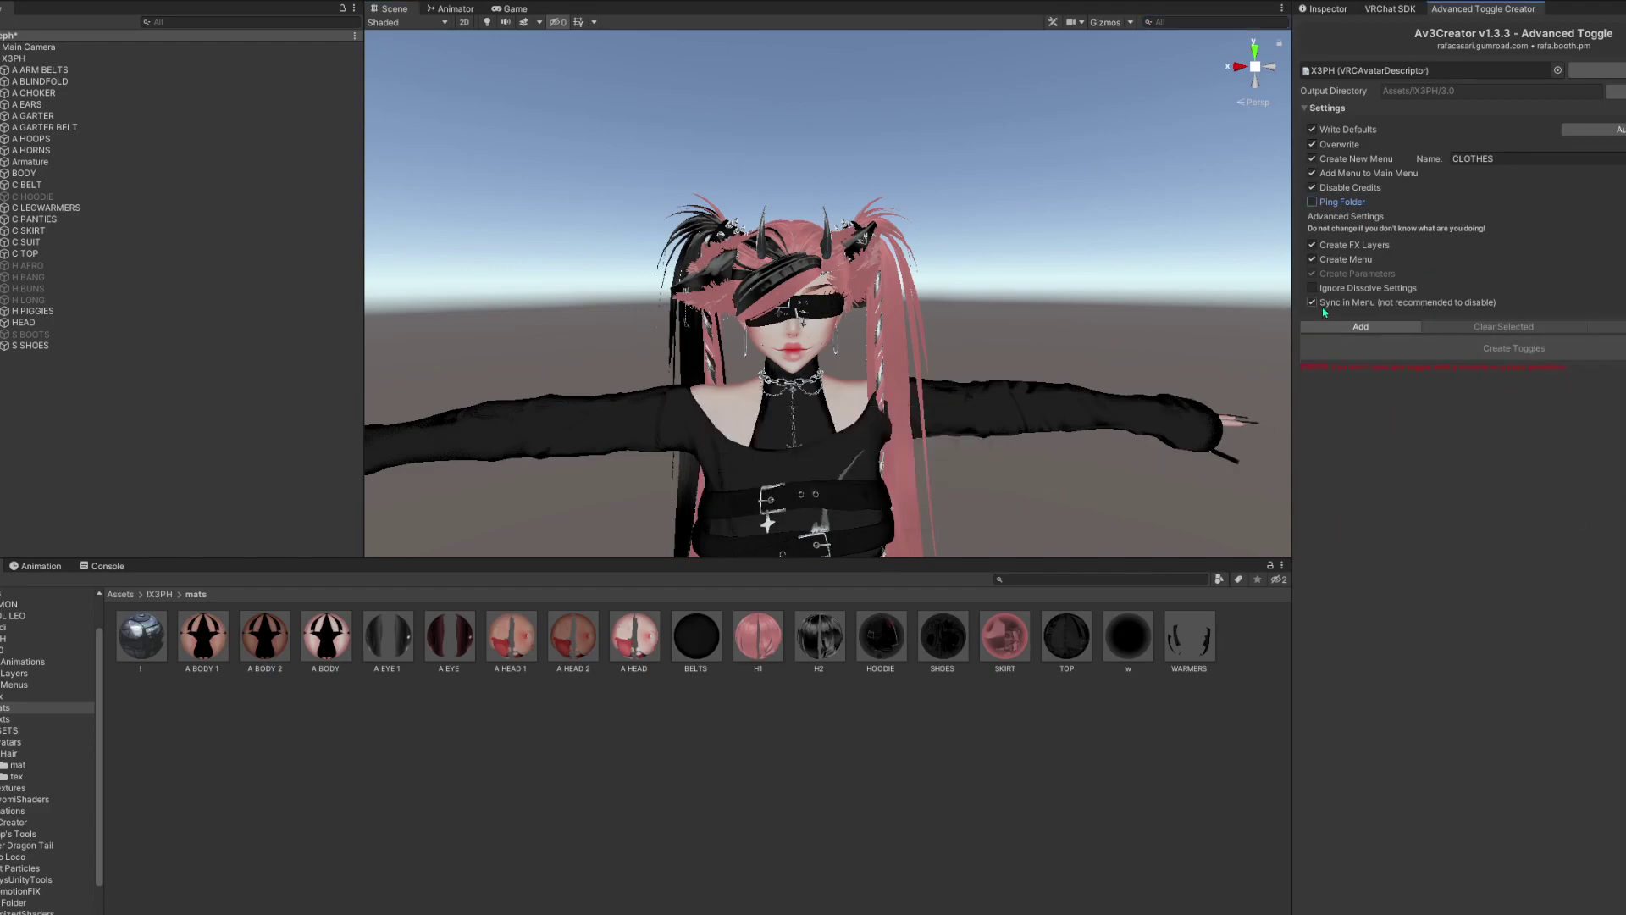
pyautogui.click(1381, 328)
pyautogui.click(1536, 345)
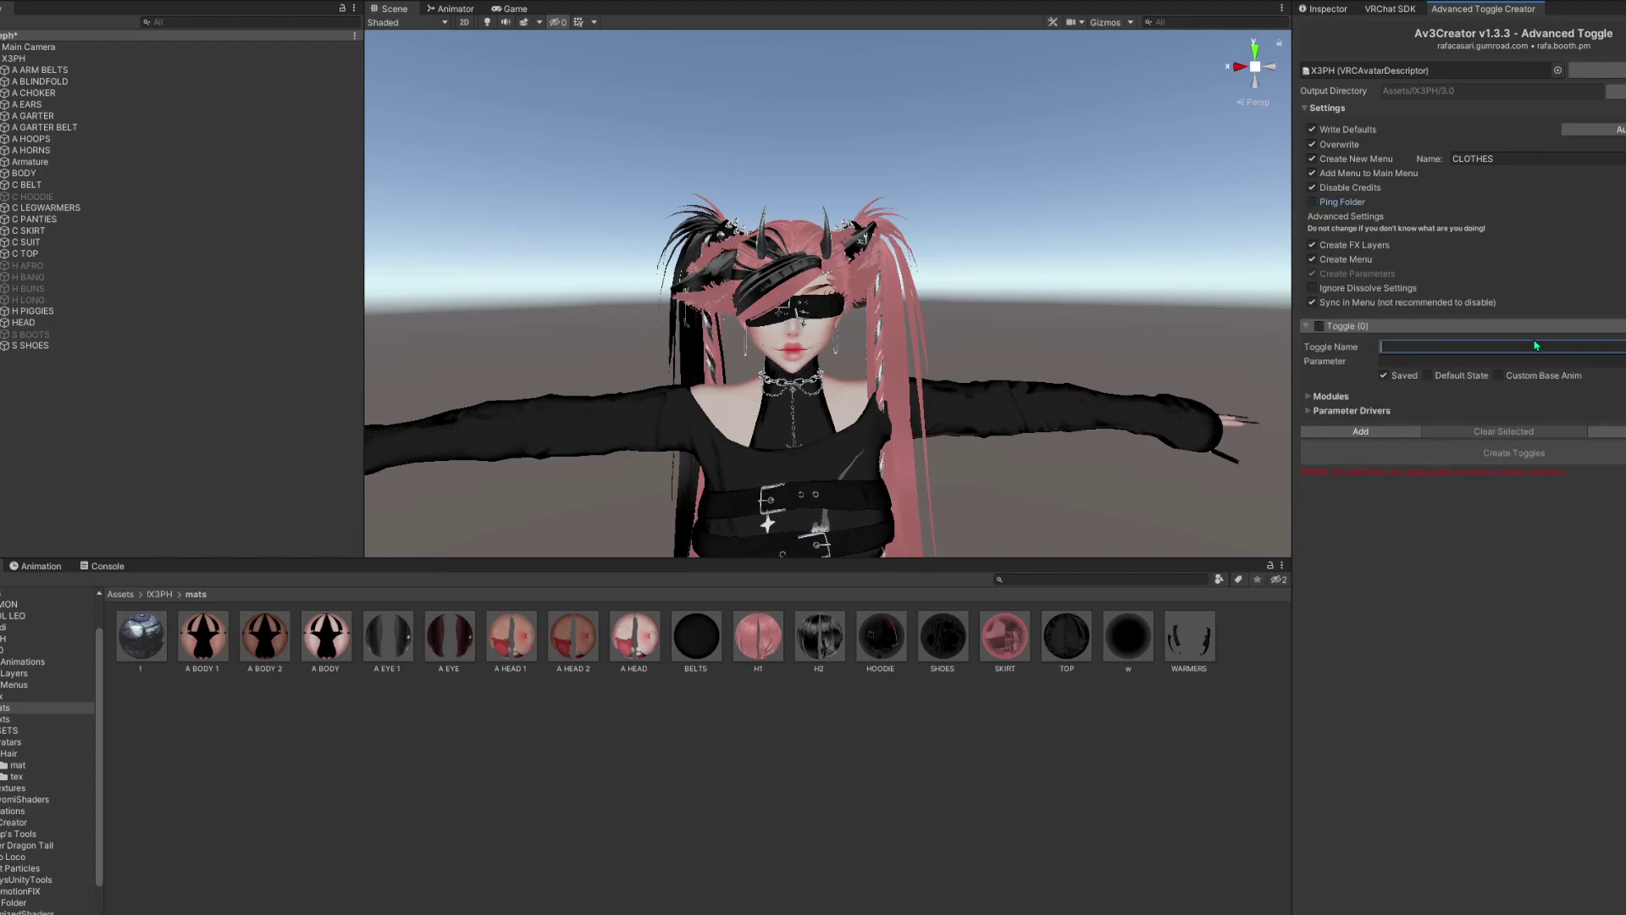
pyautogui.write('BLAH BLAH')
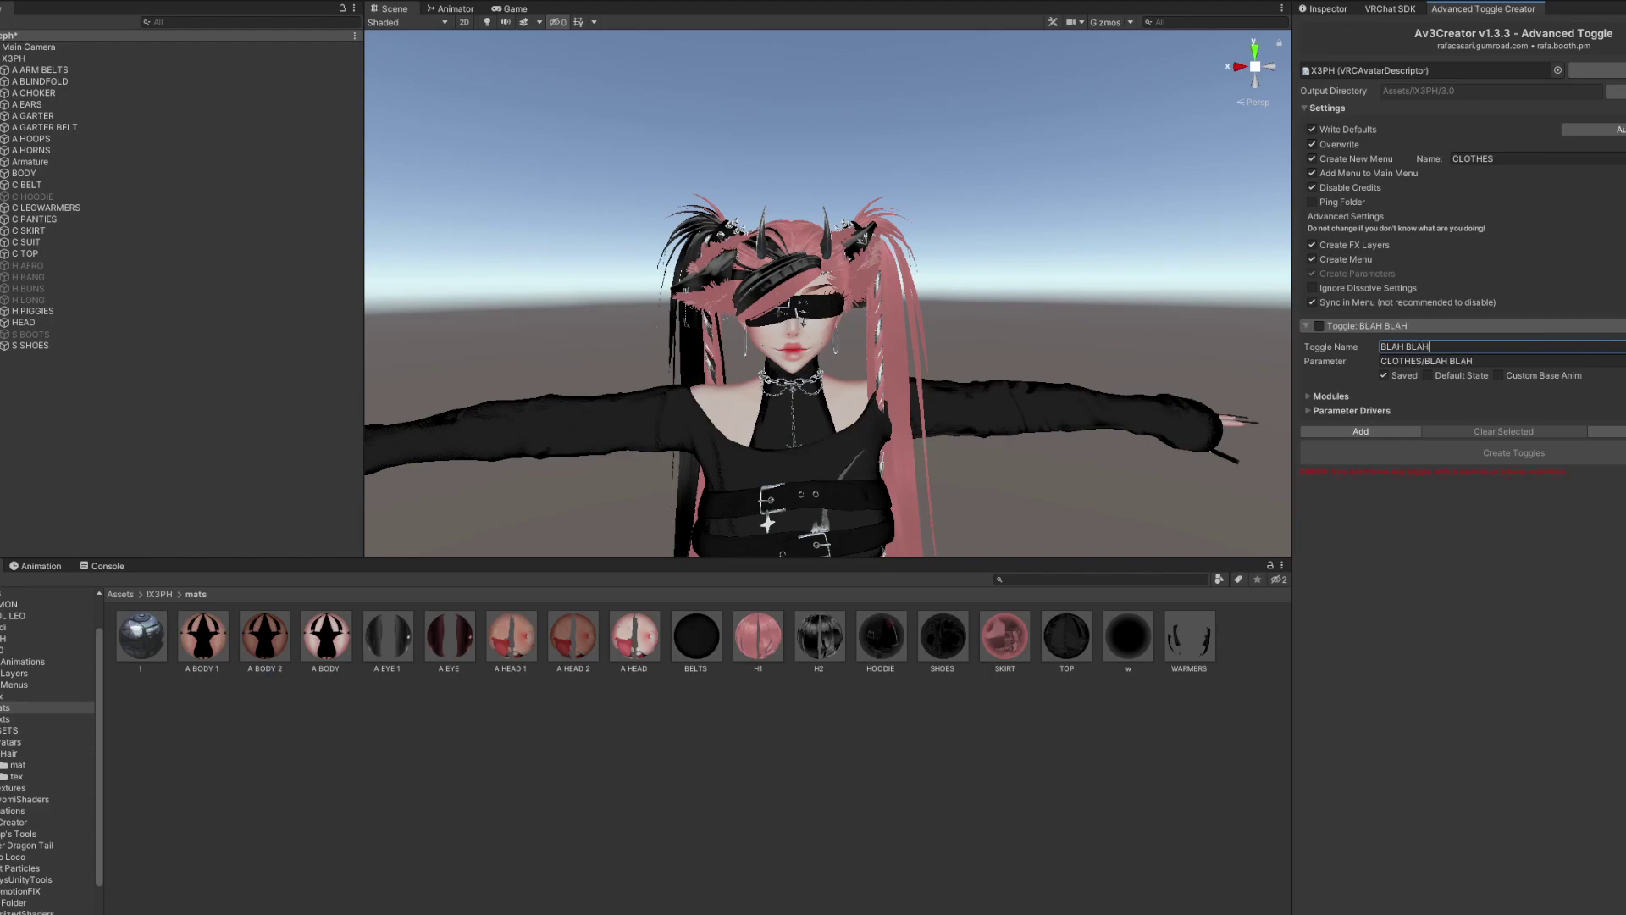
# Add three more unnamed toggles below BLAH BLAH and collapse all the toggle entries
pyautogui.click(1319, 327)
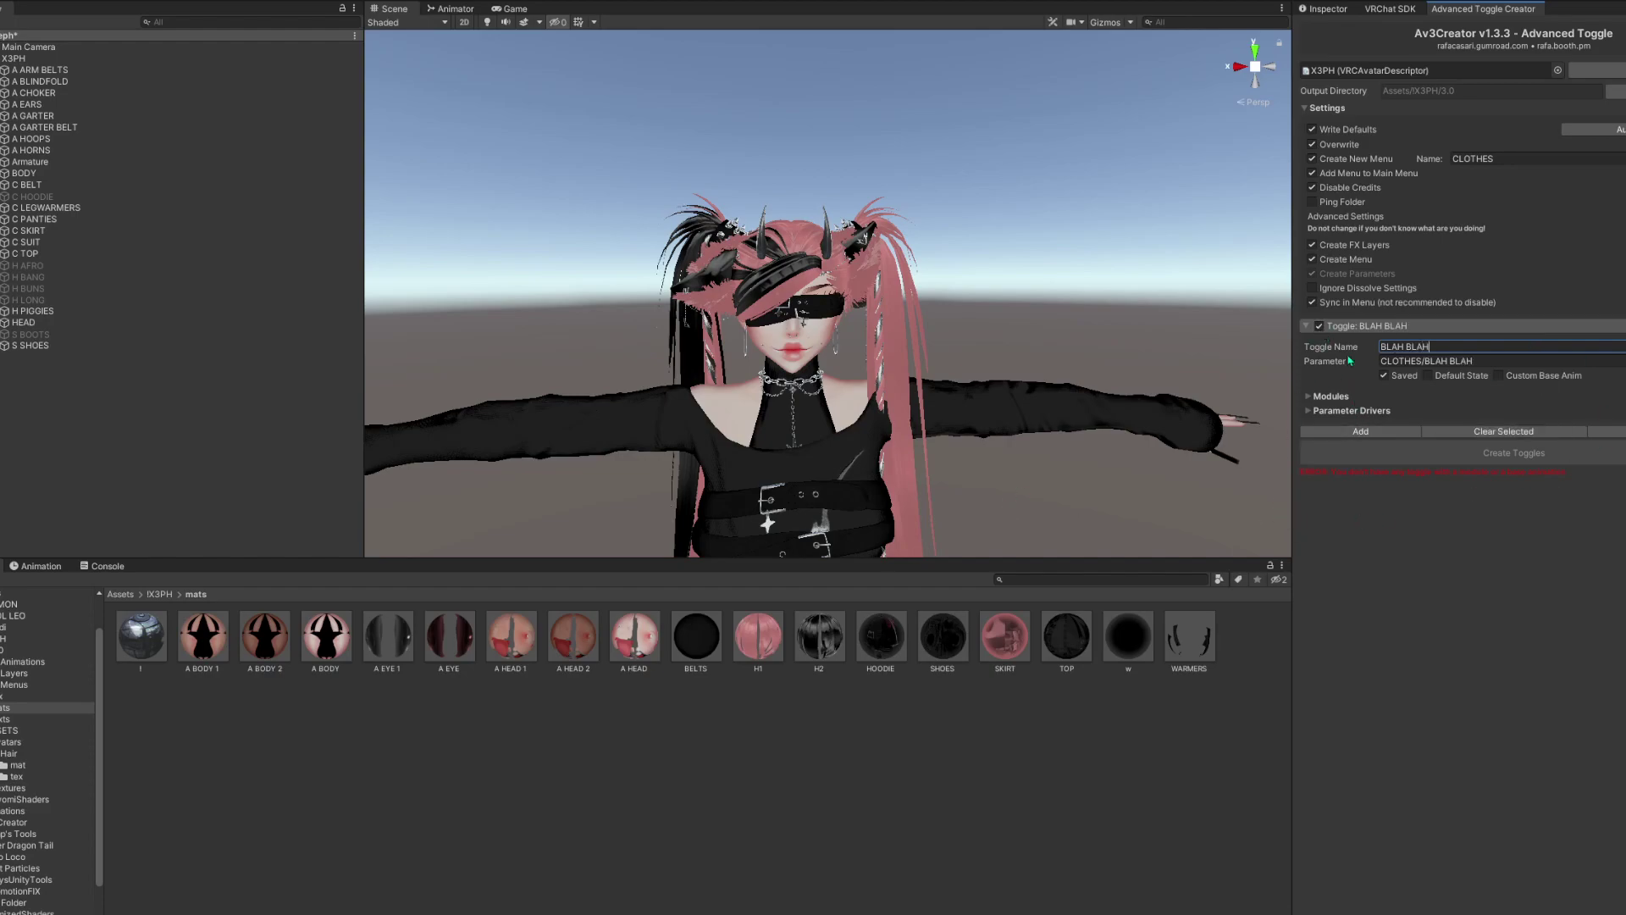
pyautogui.click(1318, 326)
pyautogui.click(1343, 326)
pyautogui.click(1341, 343)
pyautogui.click(1337, 326)
pyautogui.click(1336, 343)
pyautogui.click(1360, 362)
pyautogui.click(1360, 359)
pyautogui.click(1362, 375)
pyautogui.click(1356, 358)
pyautogui.click(1355, 374)
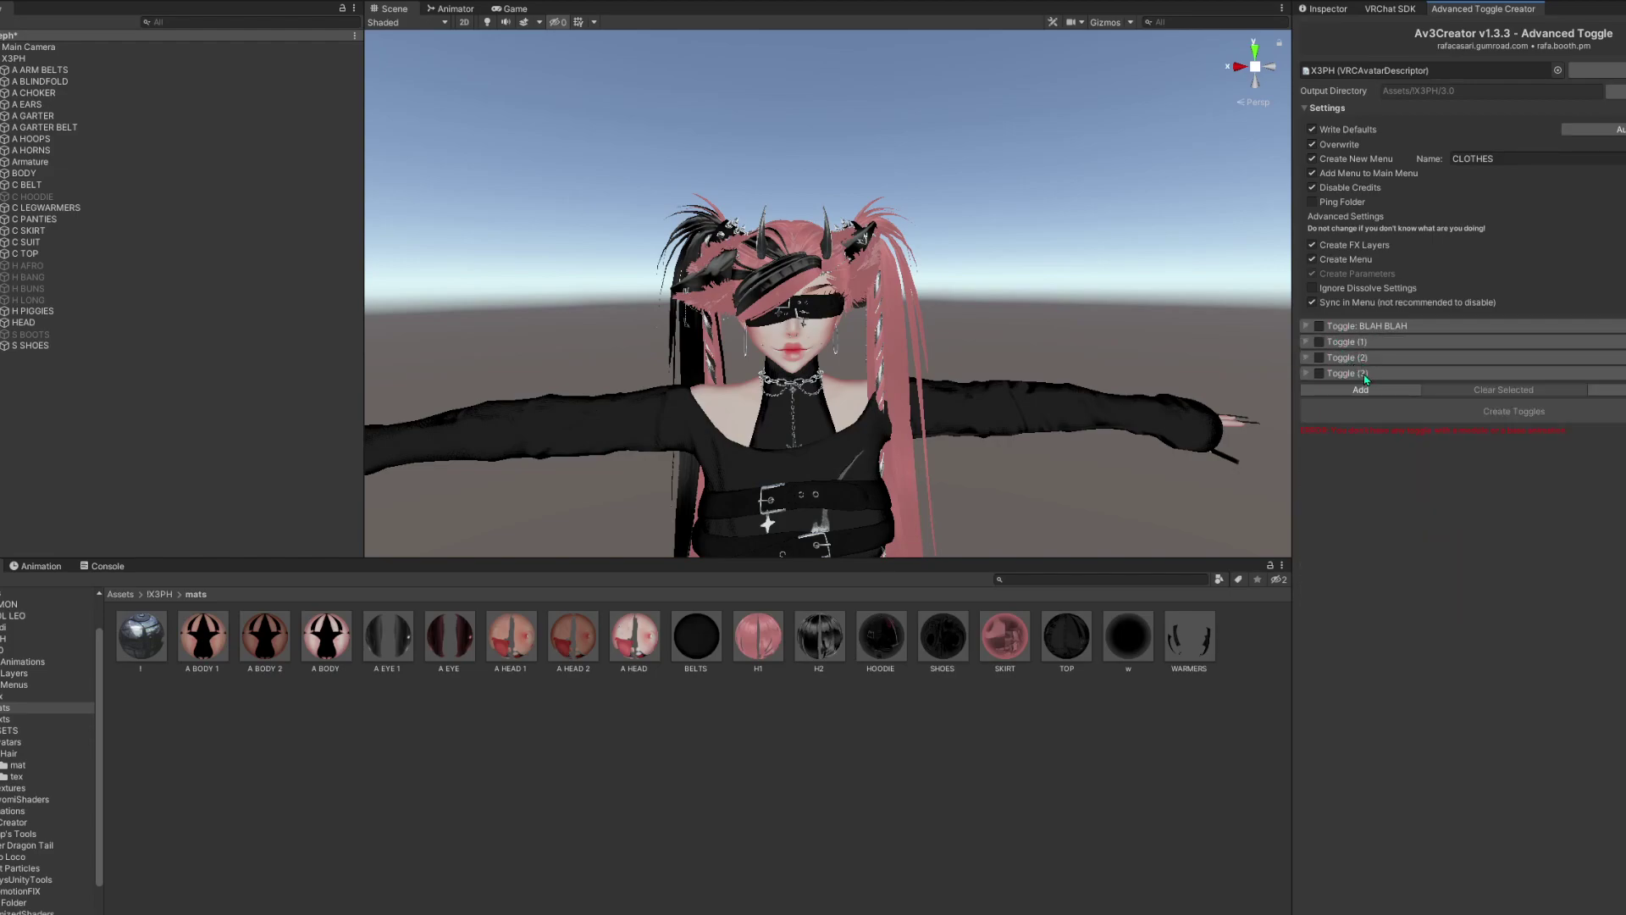
# Add one more unnamed toggle, and clear all four unnamed toggles while keeping BLAH BLAH
pyautogui.click(1361, 390)
pyautogui.click(1360, 389)
pyautogui.click(1319, 341)
pyautogui.click(1324, 357)
pyautogui.click(1323, 356)
pyautogui.click(1319, 358)
pyautogui.click(1319, 373)
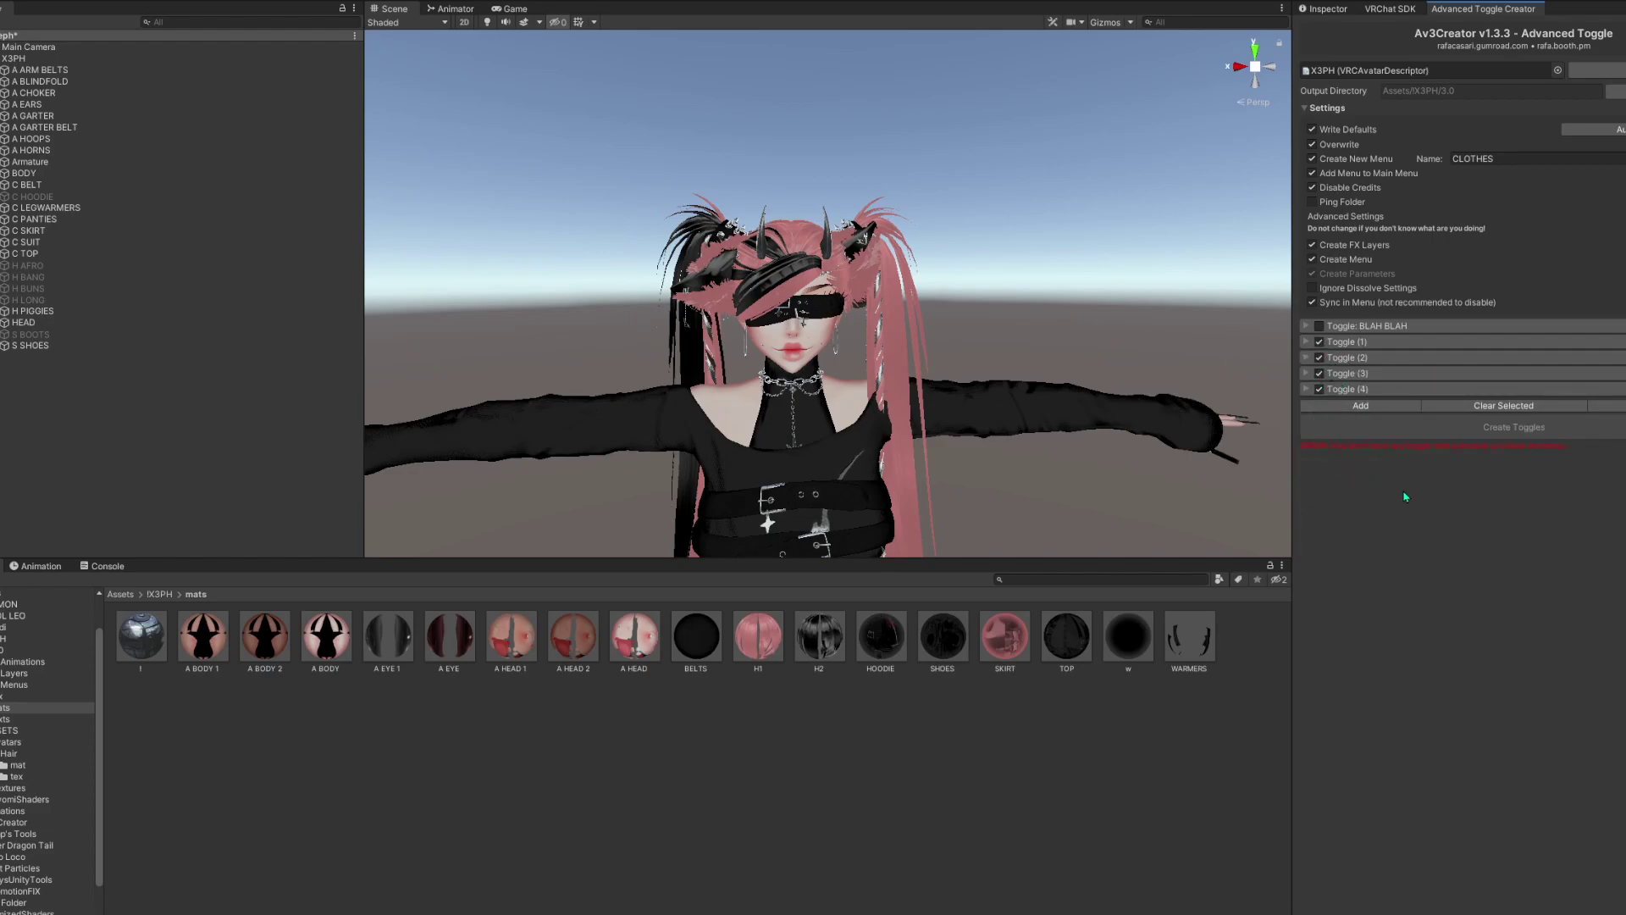
pyautogui.click(1525, 407)
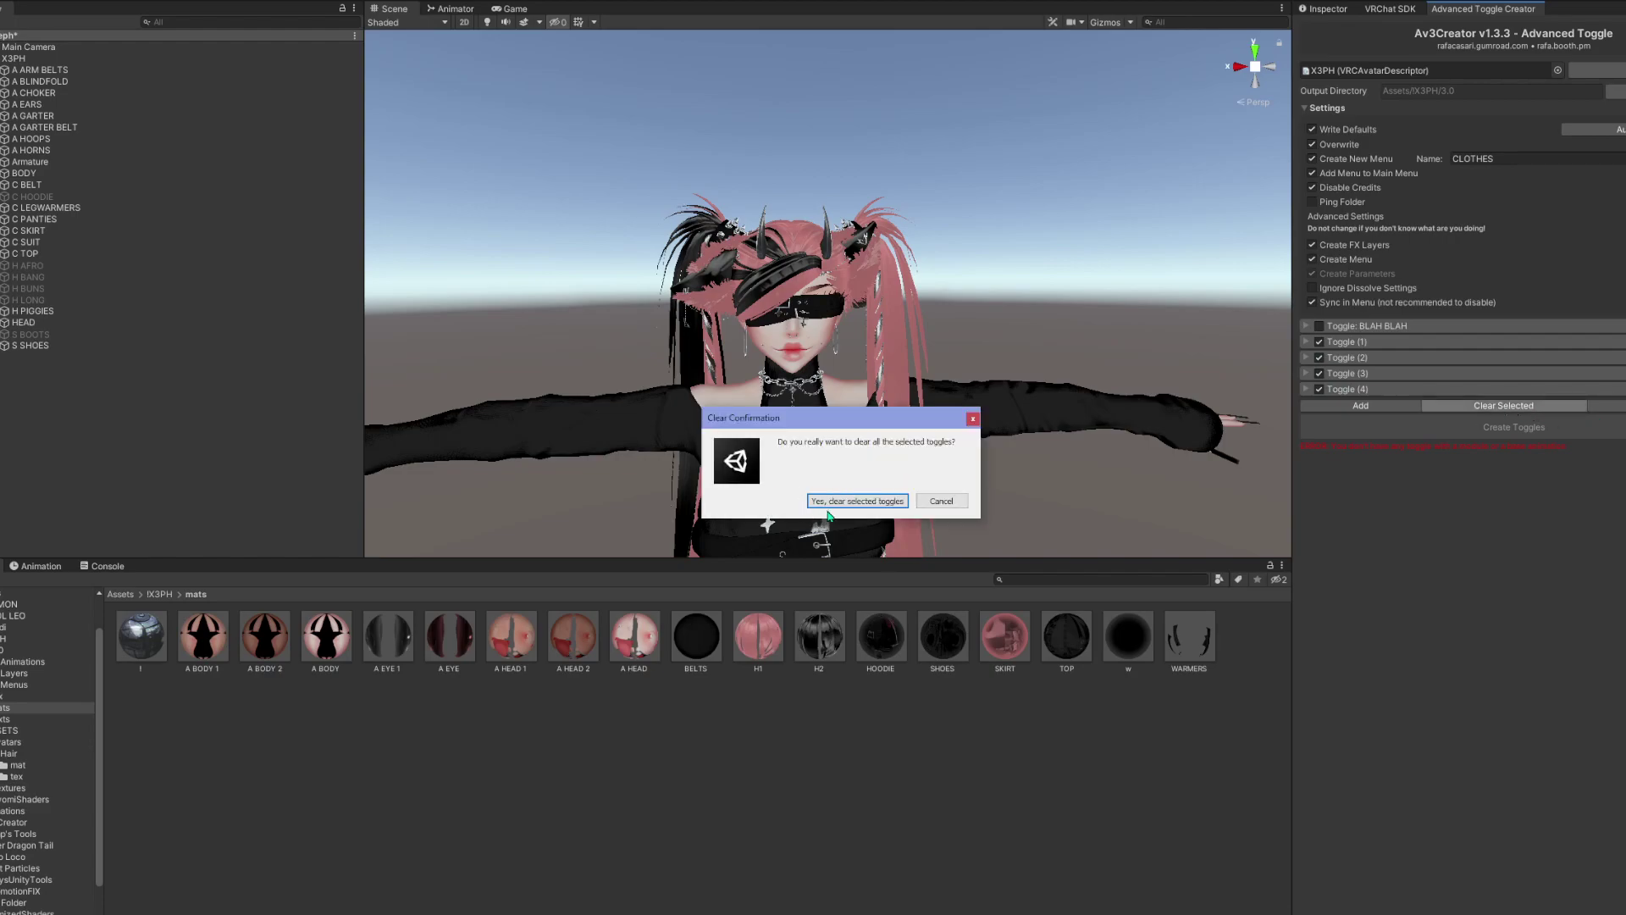
pyautogui.click(859, 505)
# Expand the BLAH BLAH toggle and its modules, and add a Simple Toggle module
pyautogui.click(1464, 326)
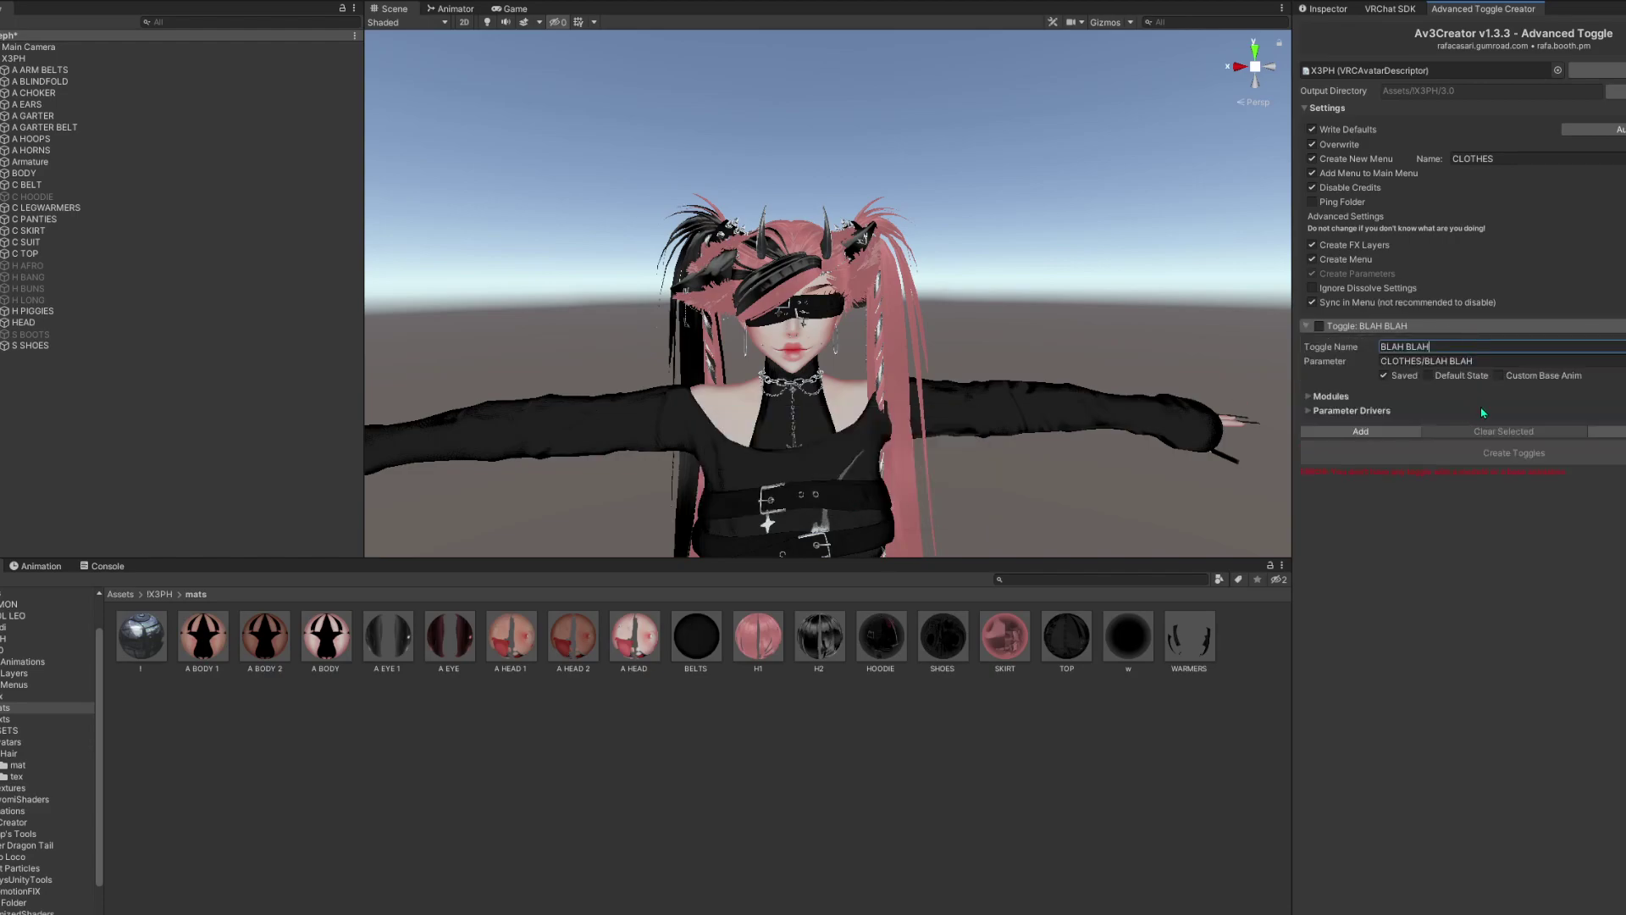
pyautogui.press('Tab')
pyautogui.click(1330, 395)
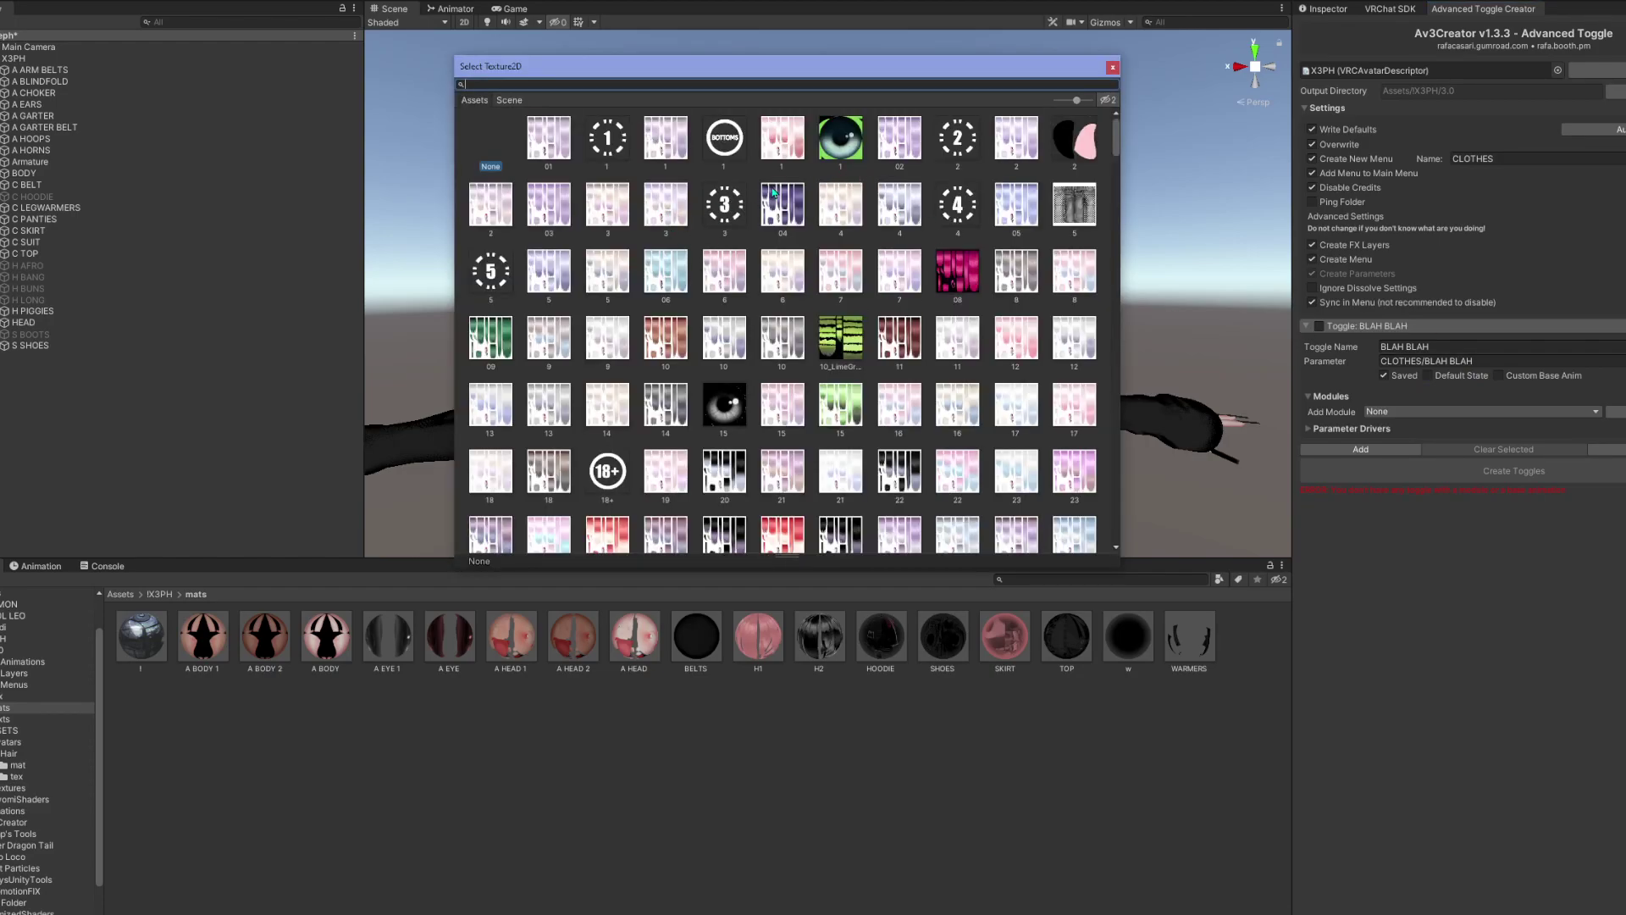
pyautogui.press('Escape')
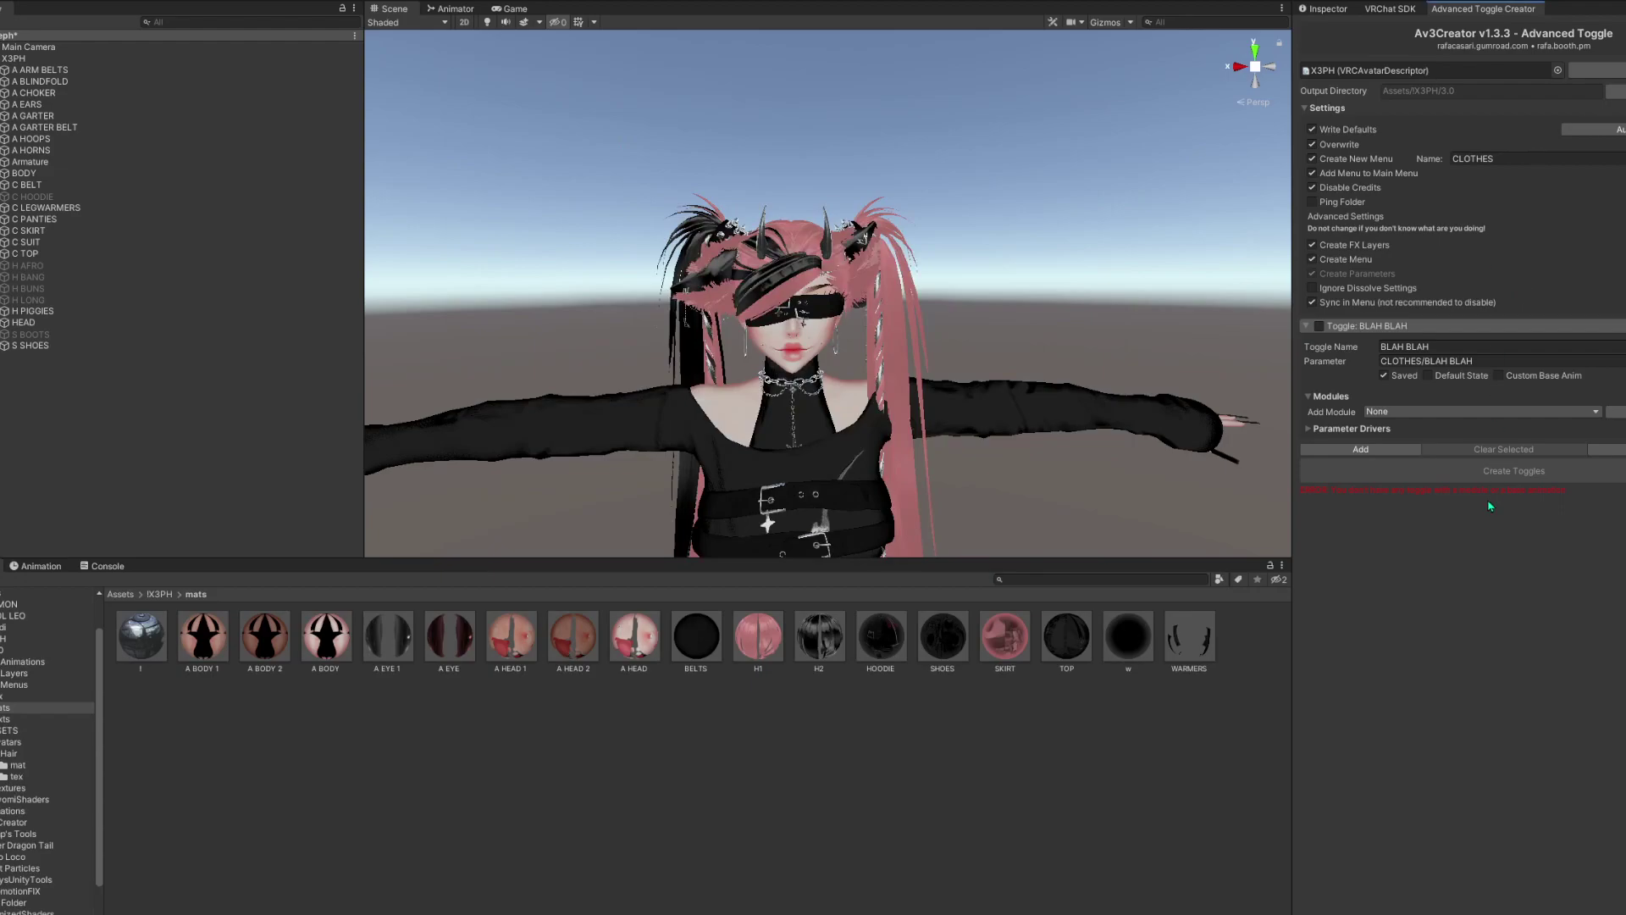
pyautogui.click(1389, 412)
pyautogui.click(1411, 443)
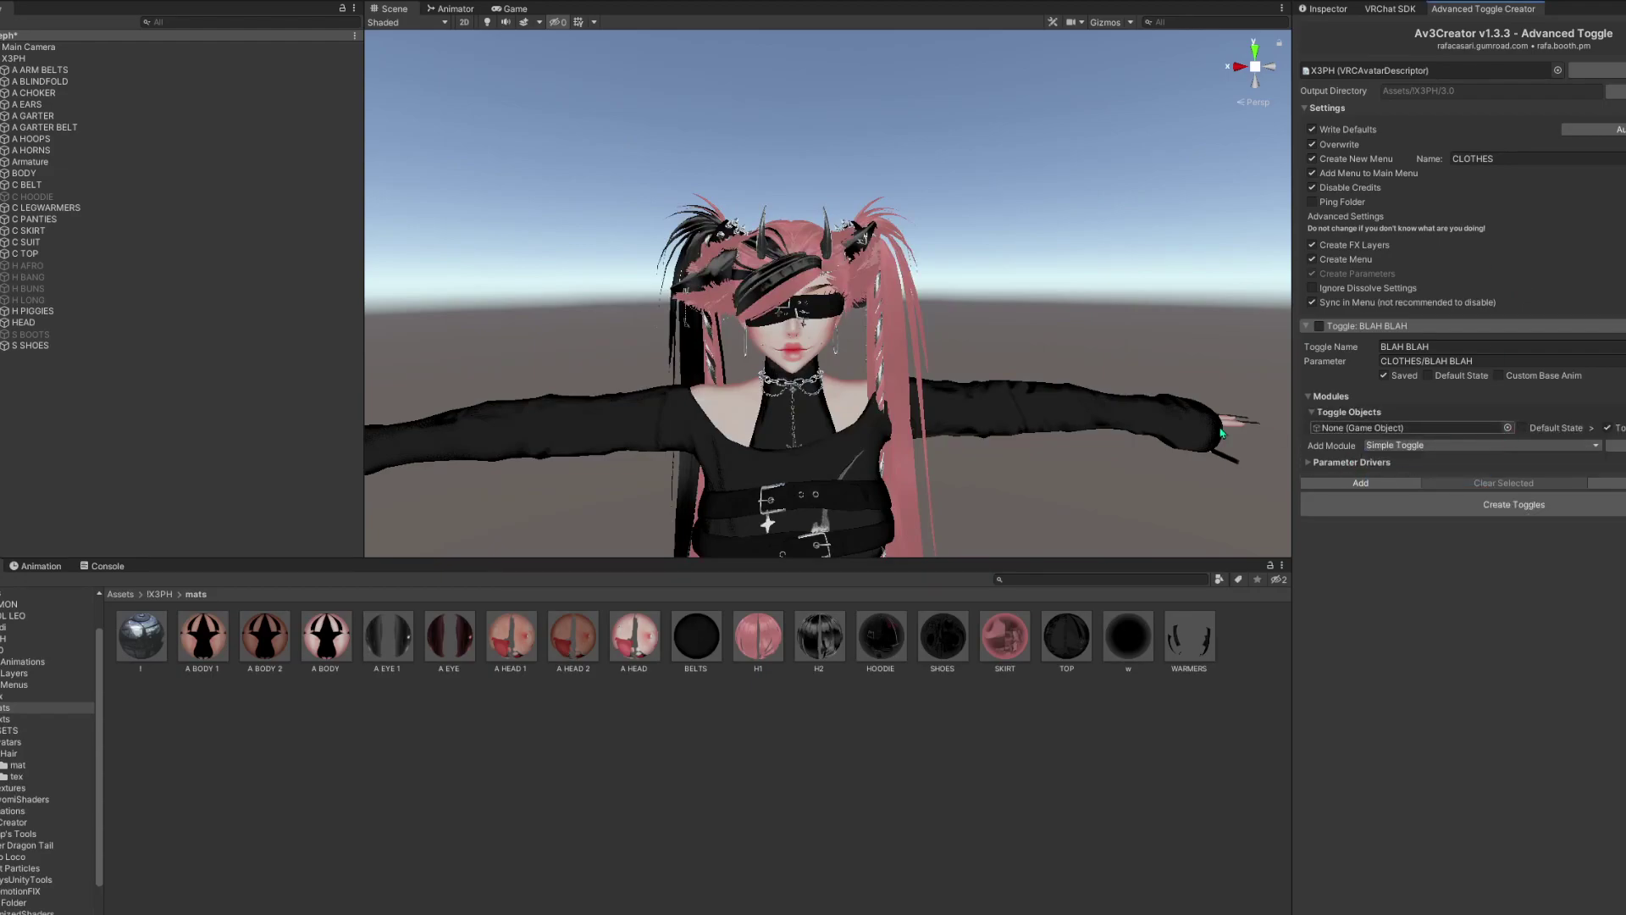
# Try a Change Material module that swaps C LEGWARMERS' WARMERS material for the first one in the mats folder, and check the parameter drivers
pyautogui.click(1371, 413)
pyautogui.click(1393, 449)
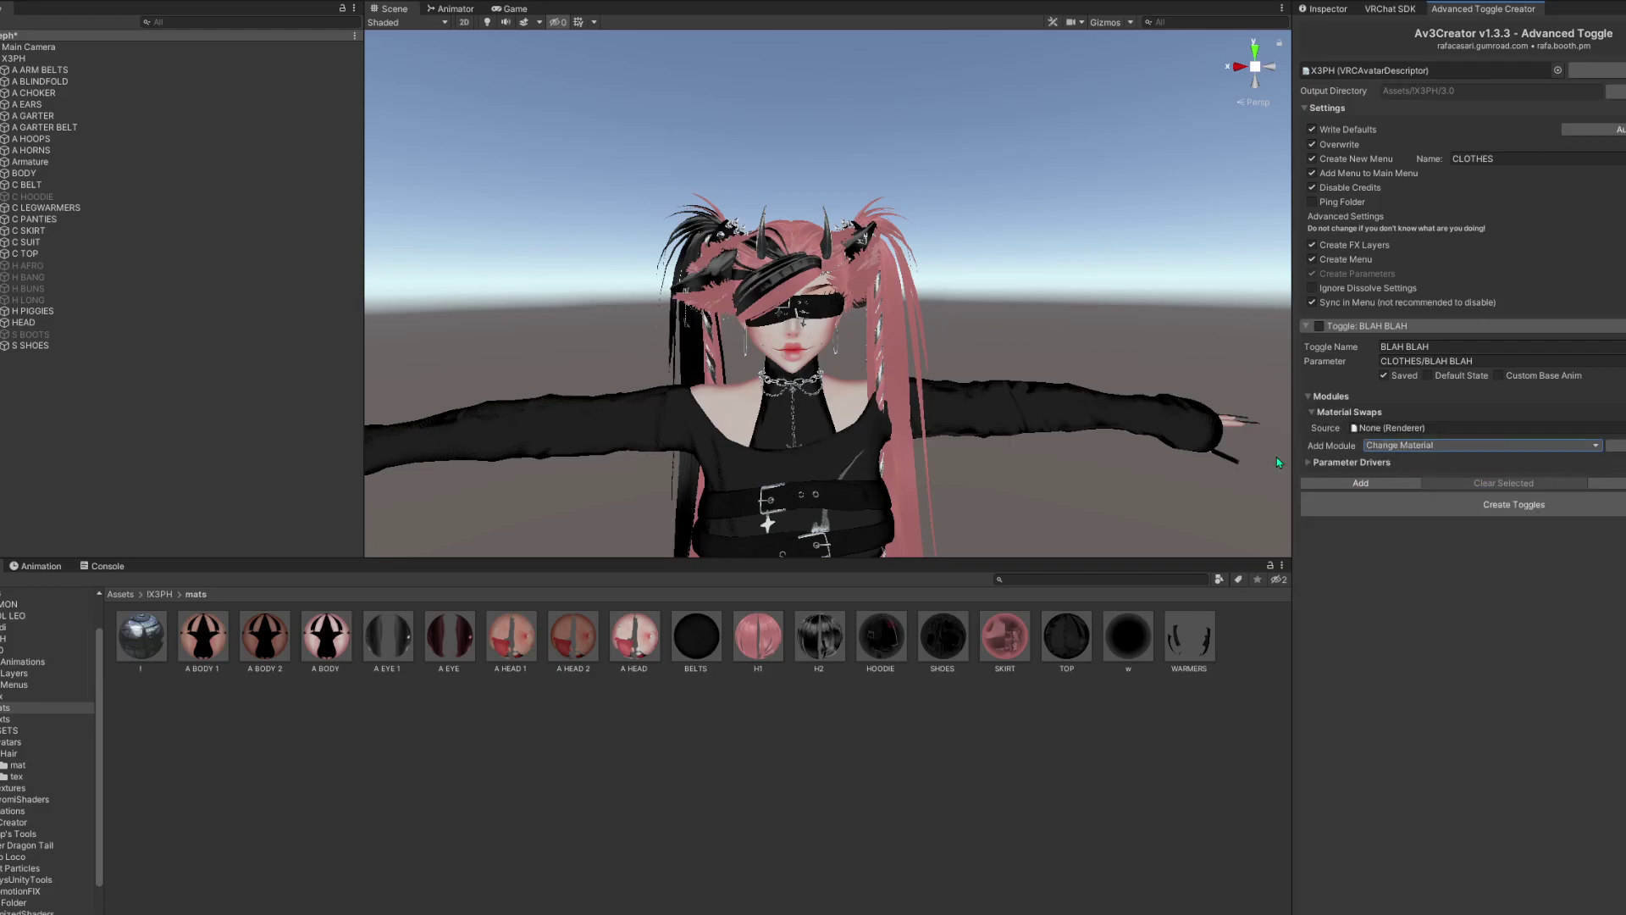
pyautogui.moveTo(44, 210); pyautogui.dragTo(1397, 436)
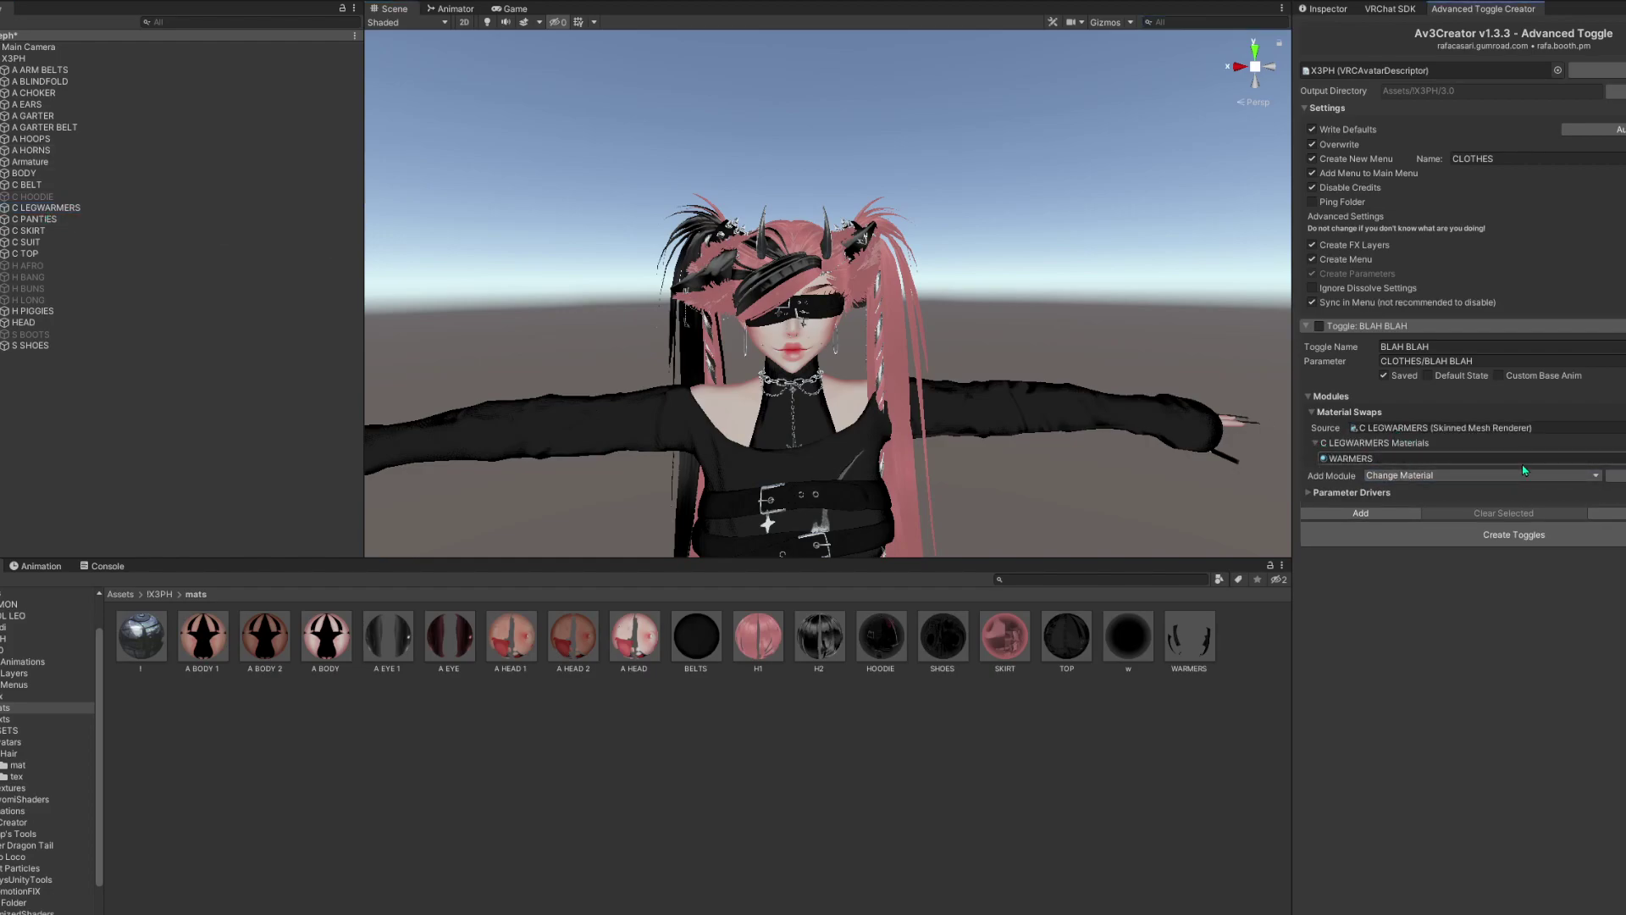
pyautogui.click(1491, 459)
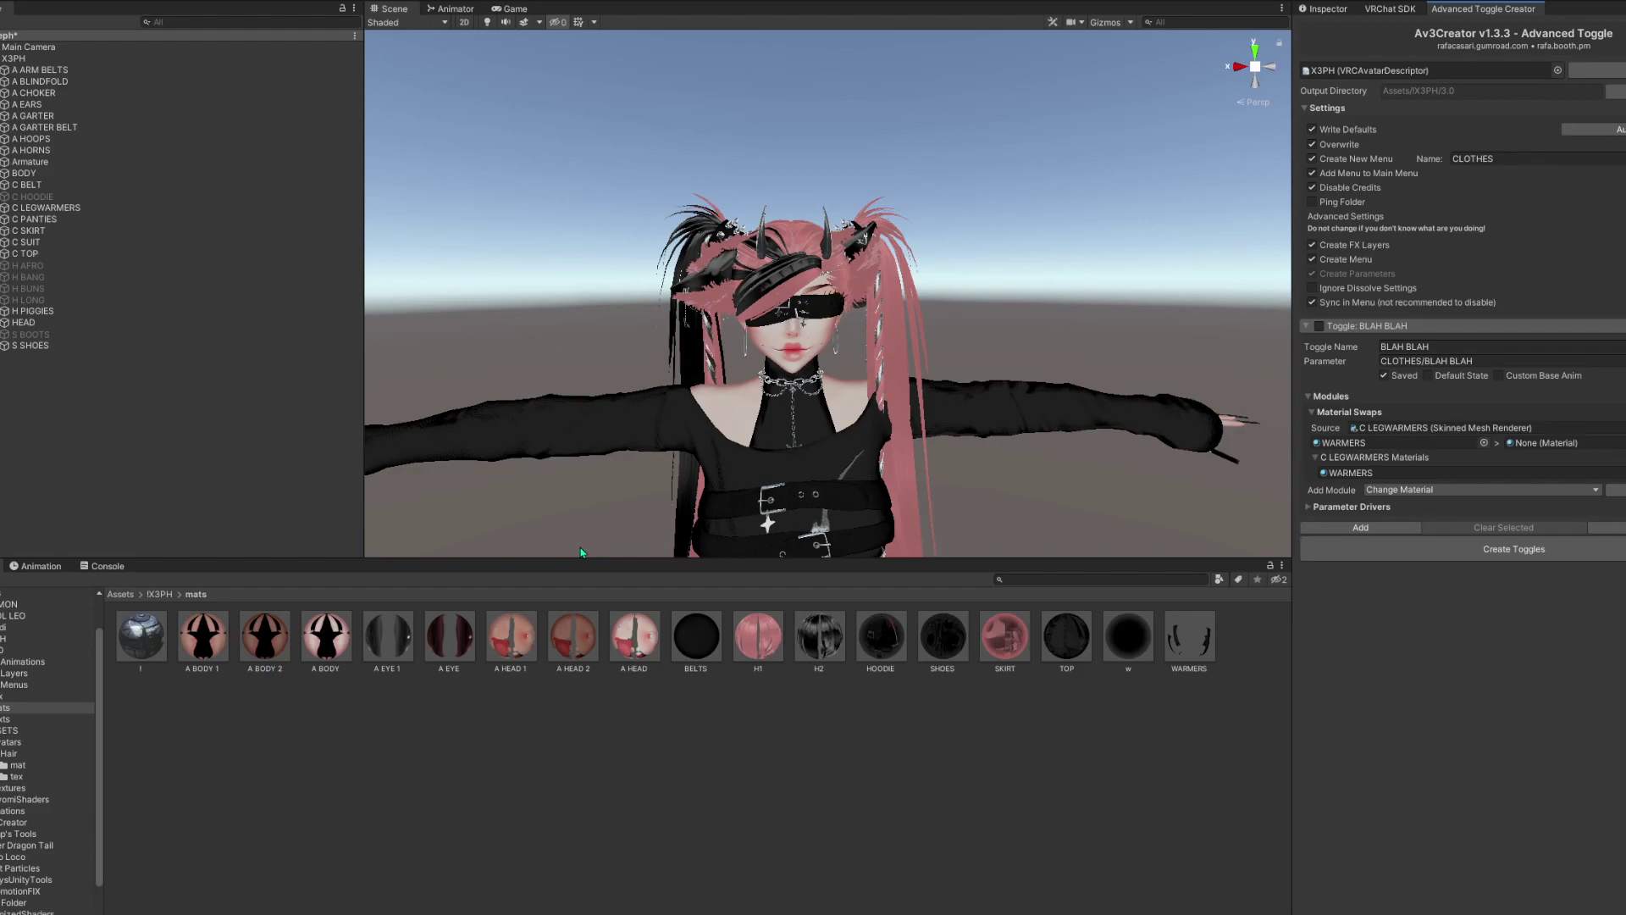
pyautogui.moveTo(140, 644); pyautogui.dragTo(1545, 450)
pyautogui.click(1310, 508)
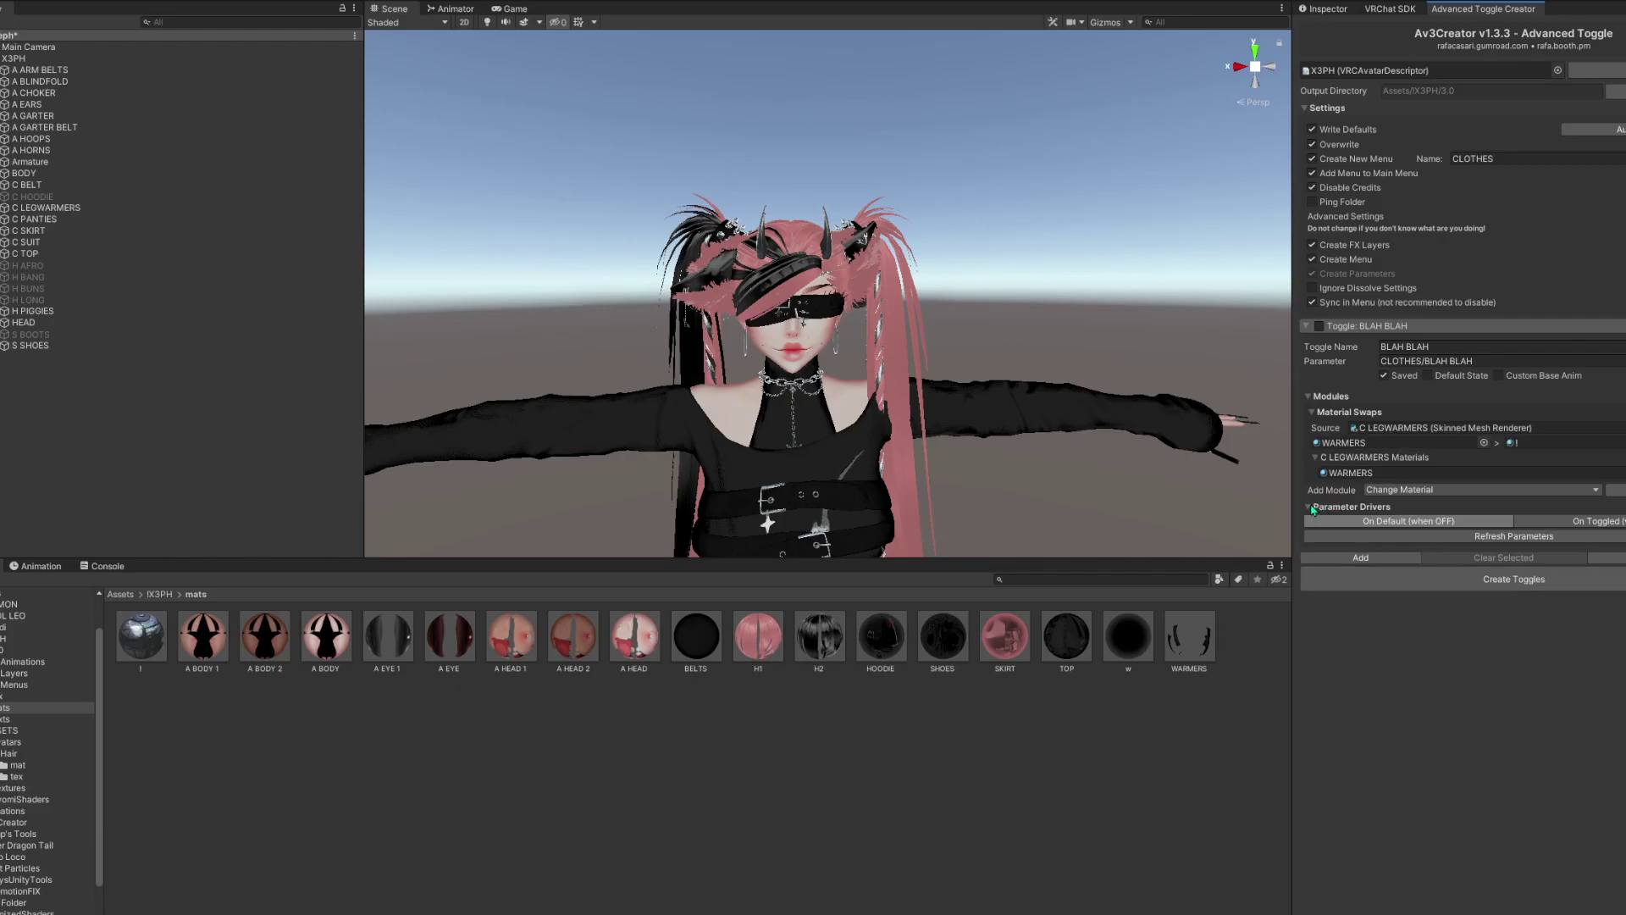
pyautogui.click(1311, 508)
pyautogui.click(1312, 508)
pyautogui.click(1328, 508)
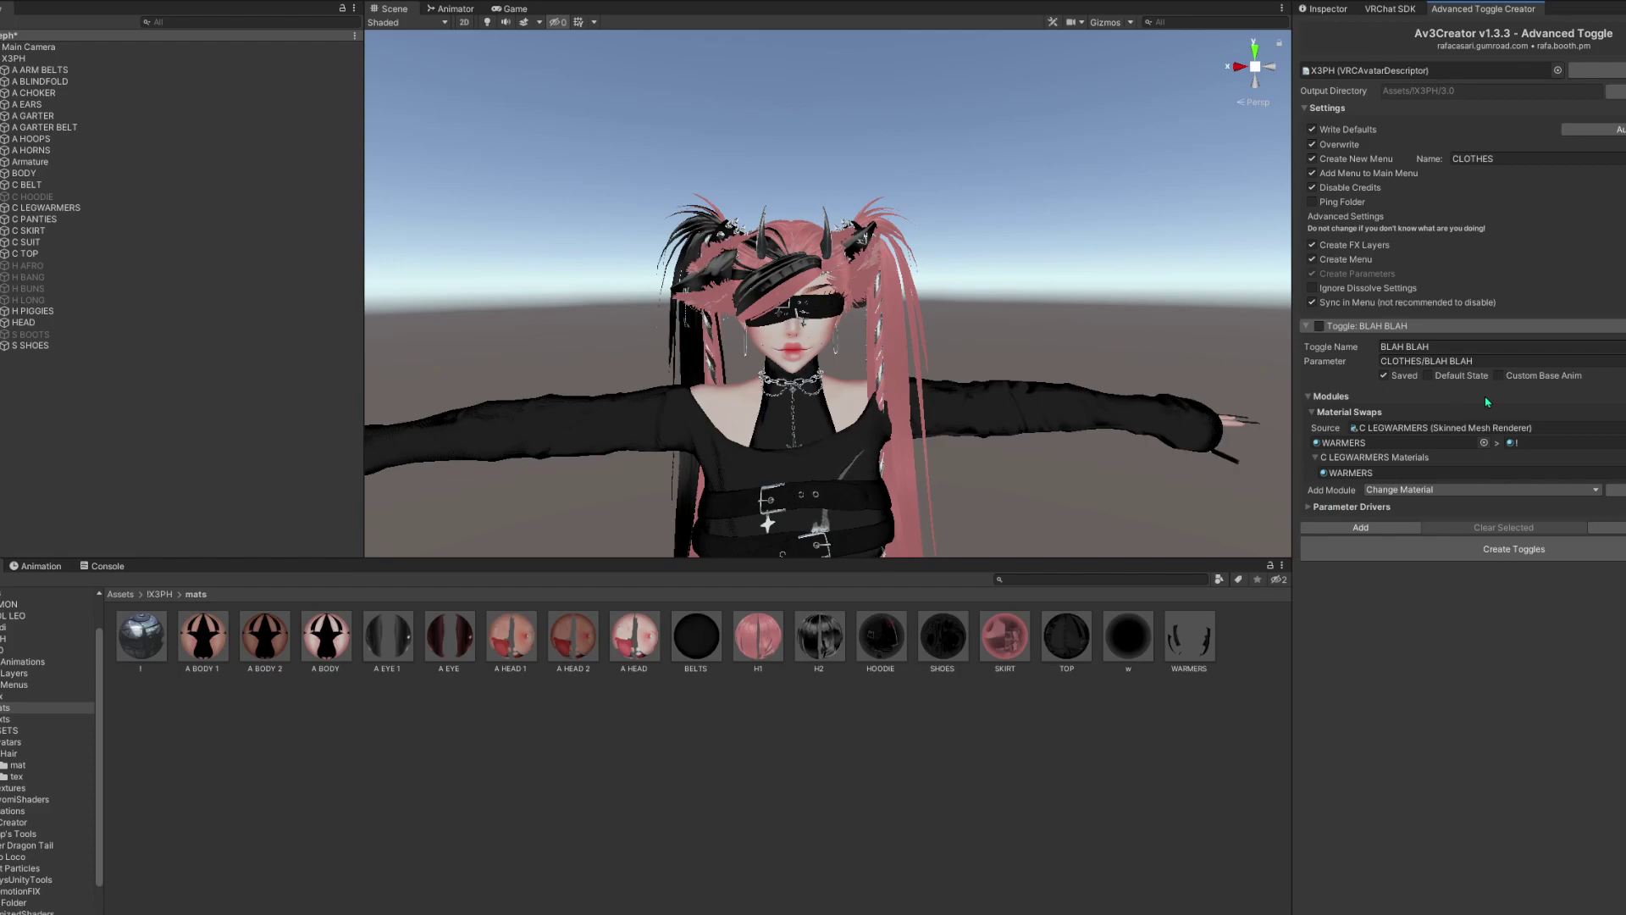
# Replace BLAH BLAH's material swap with a Blendshape module targeting the BODY mesh
pyautogui.hotkey('ctrl', 'z')
pyautogui.click(1533, 412)
pyautogui.click(1406, 471)
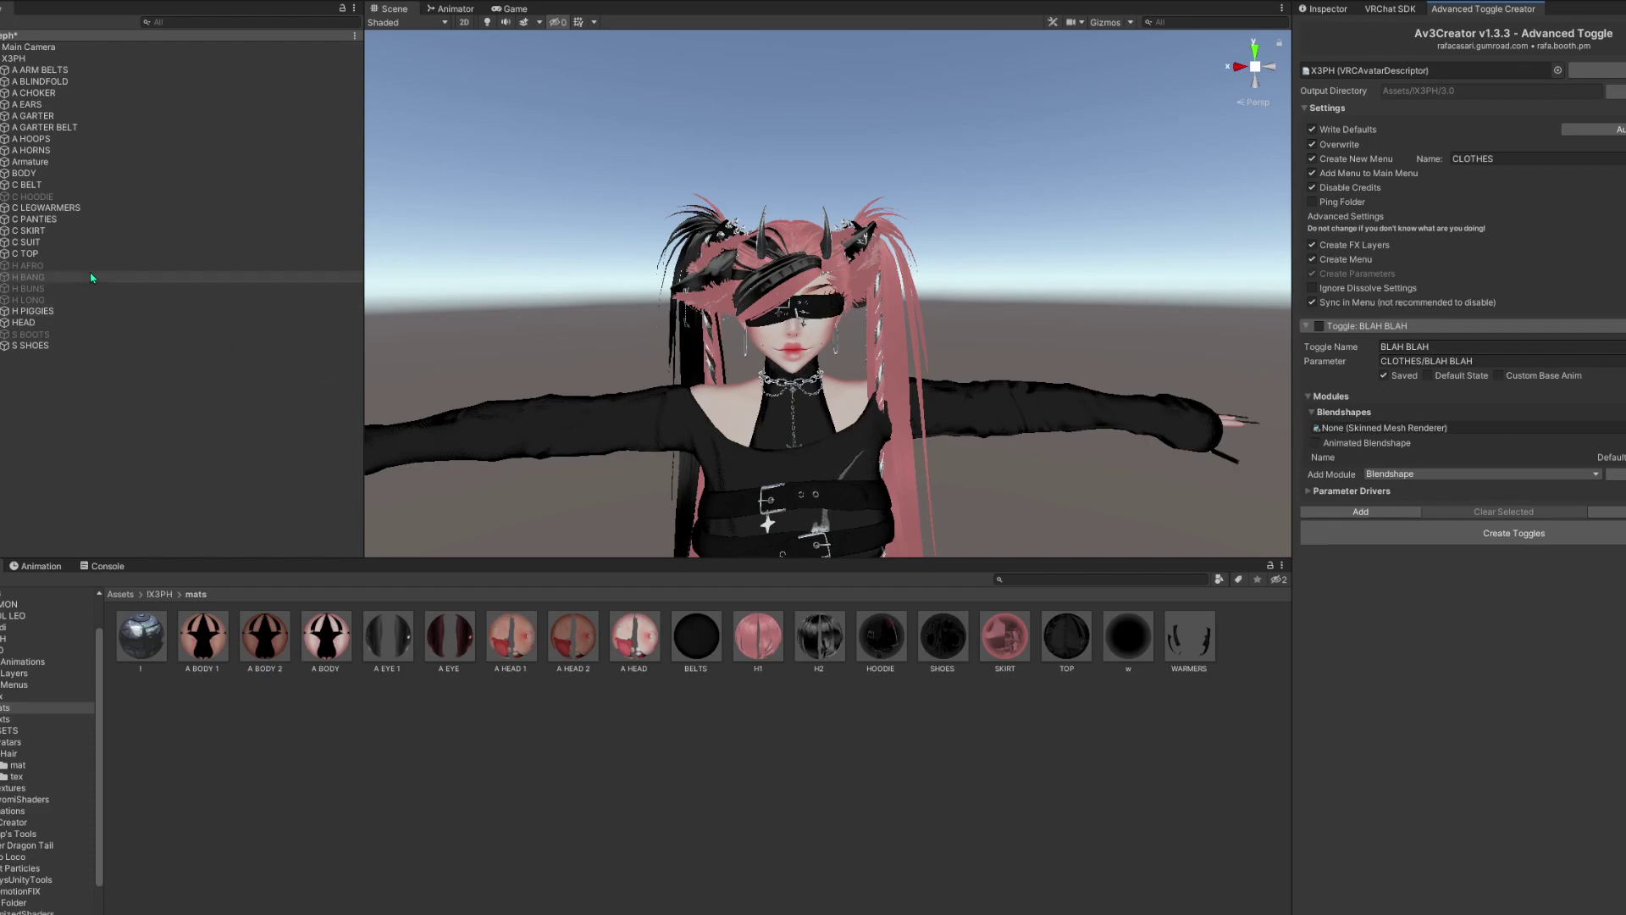
pyautogui.moveTo(18, 174); pyautogui.dragTo(1326, 429)
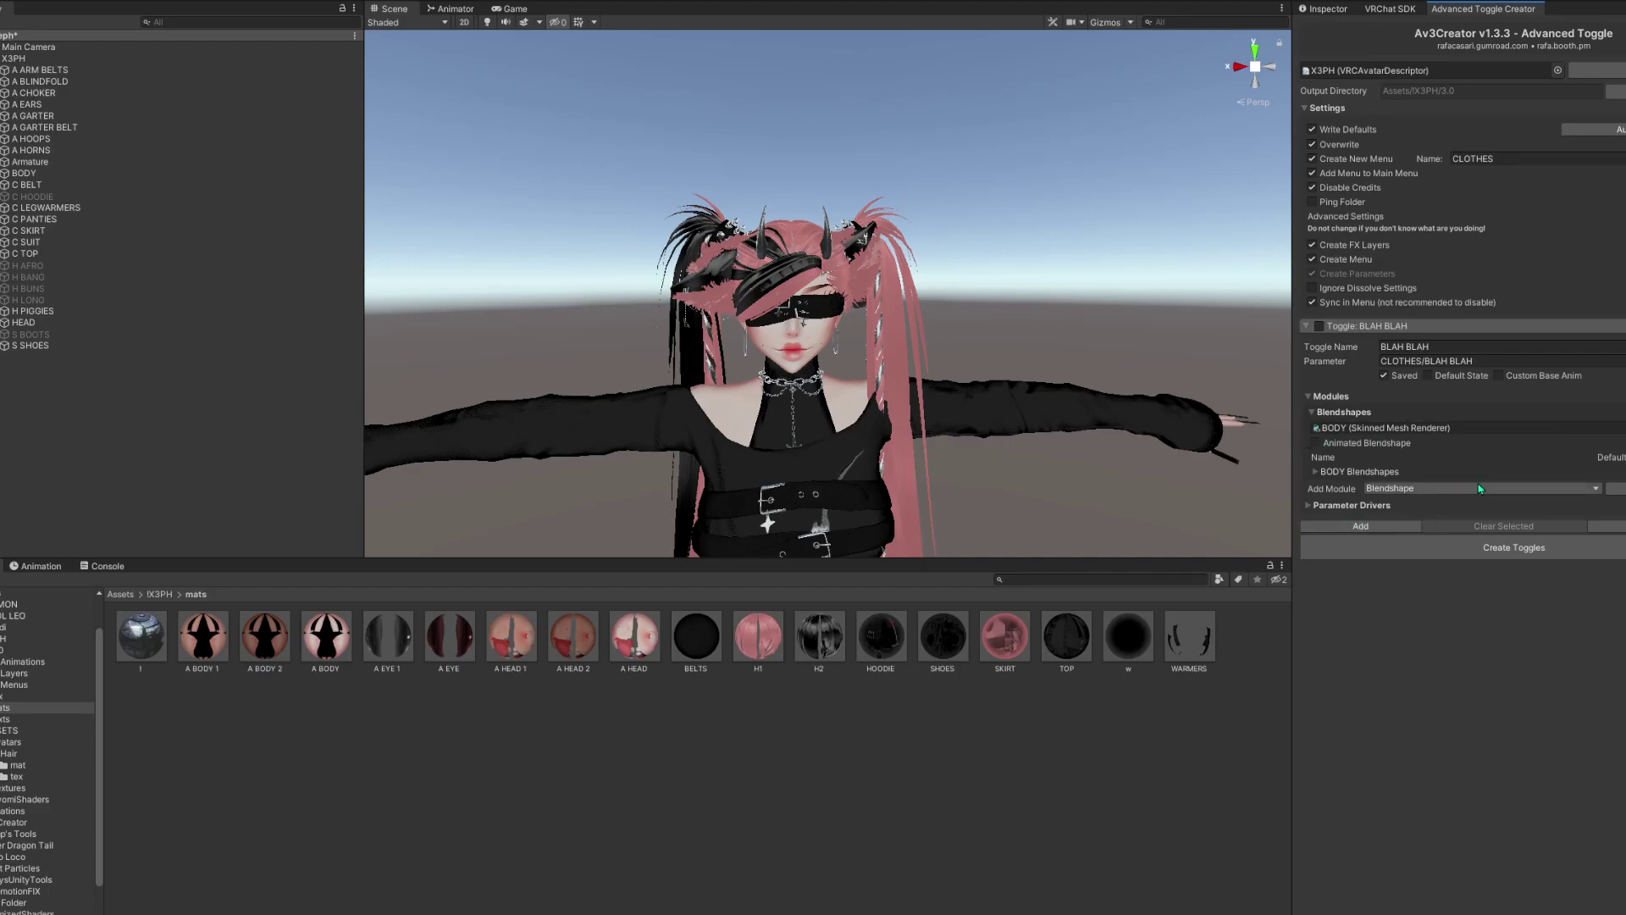
pyautogui.click(1308, 506)
pyautogui.click(1309, 506)
pyautogui.click(1457, 494)
pyautogui.click(1423, 519)
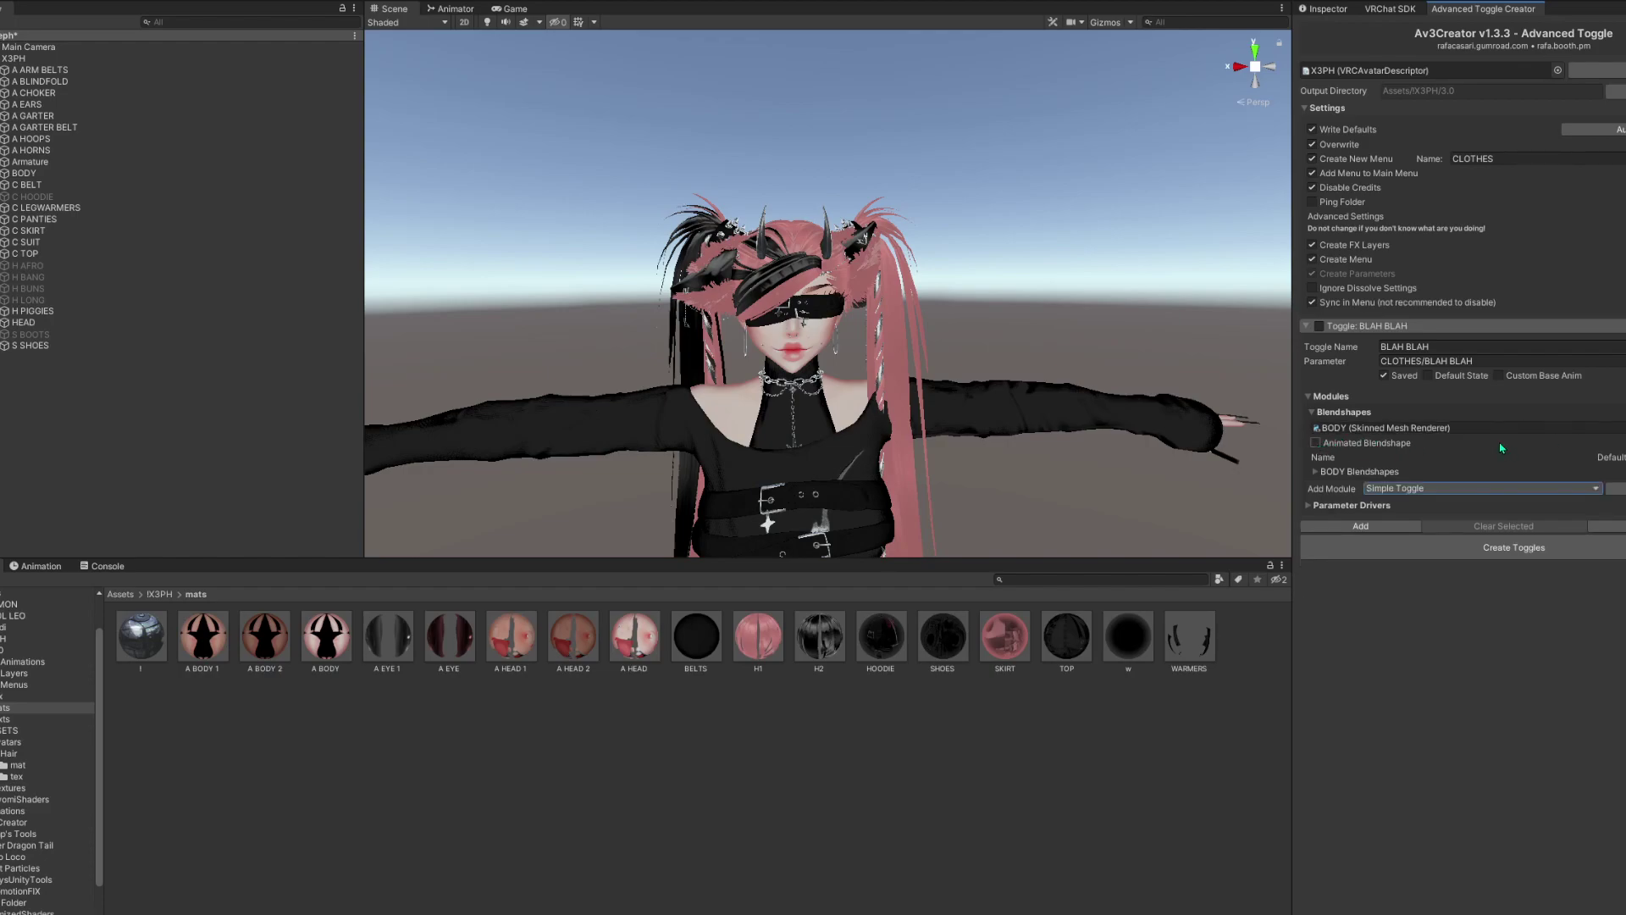
# Add BODY's HEELS blendshape to the module and set its default value to 0
pyautogui.click(1316, 472)
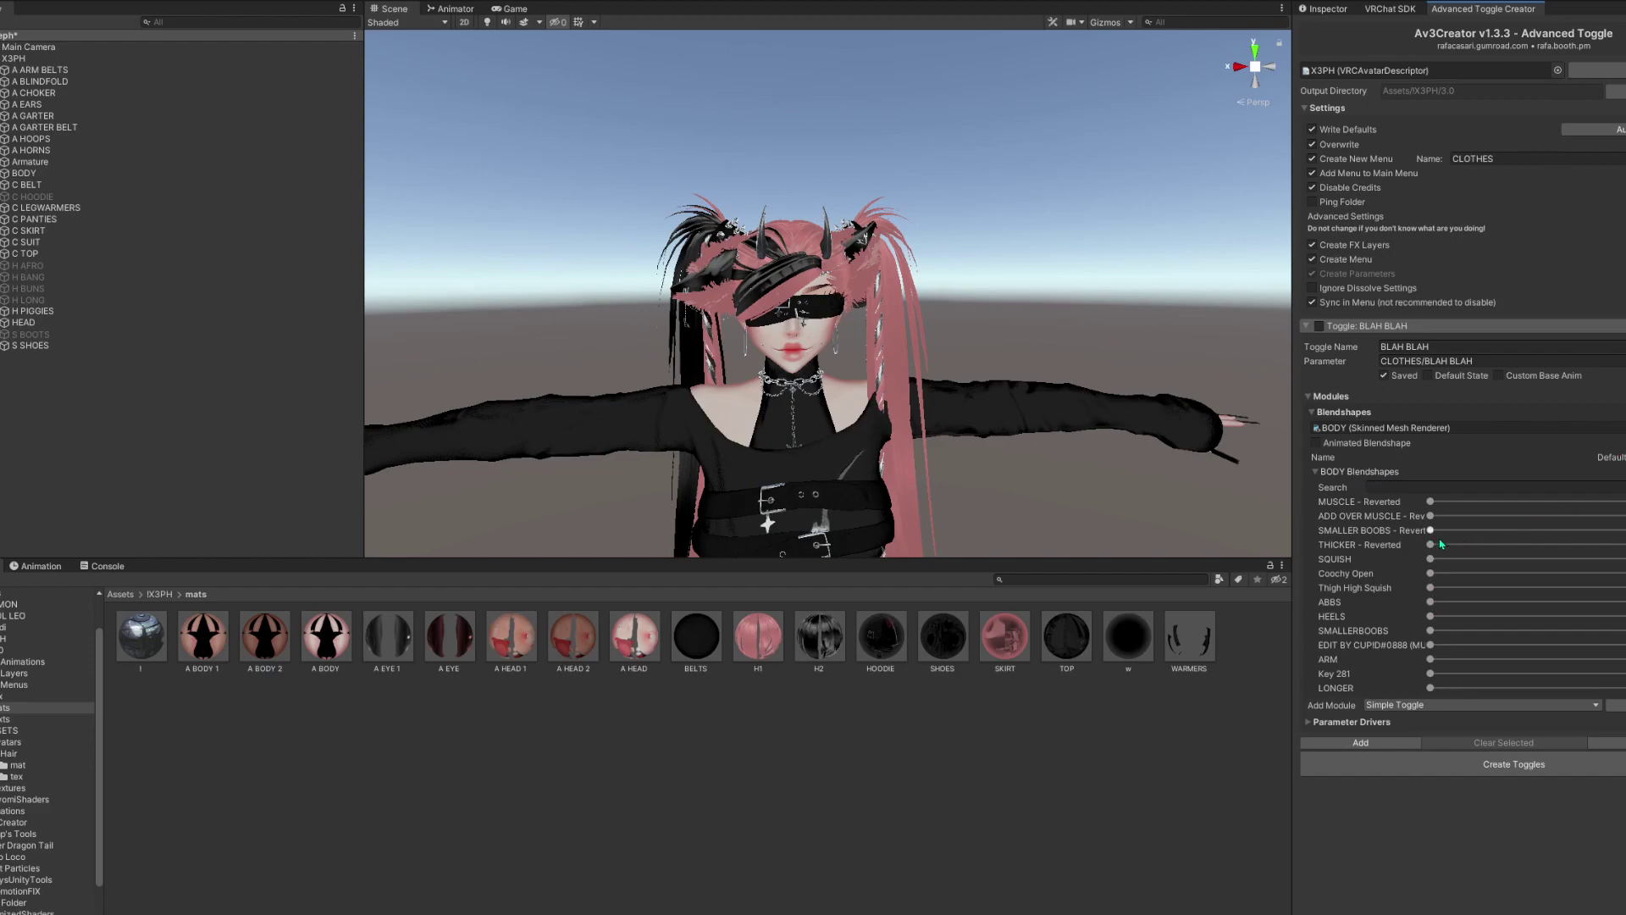
pyautogui.moveTo(1429, 615); pyautogui.dragTo(1622, 616)
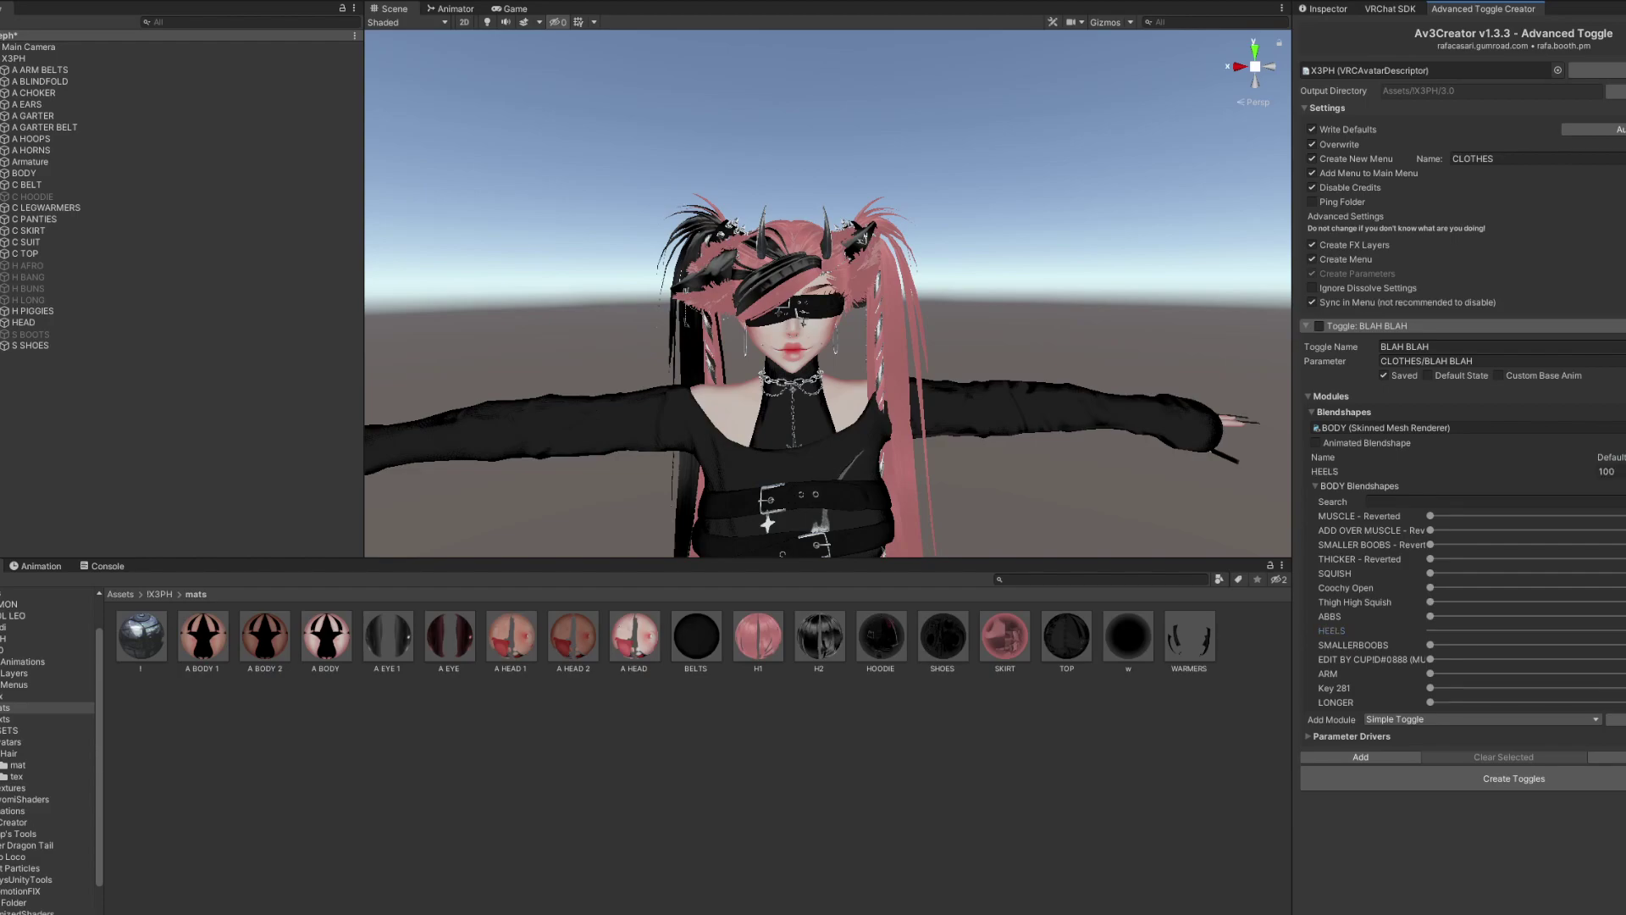
pyautogui.click(1614, 472)
pyautogui.press('BackSpace')
pyautogui.scroll(3, 828, 292)
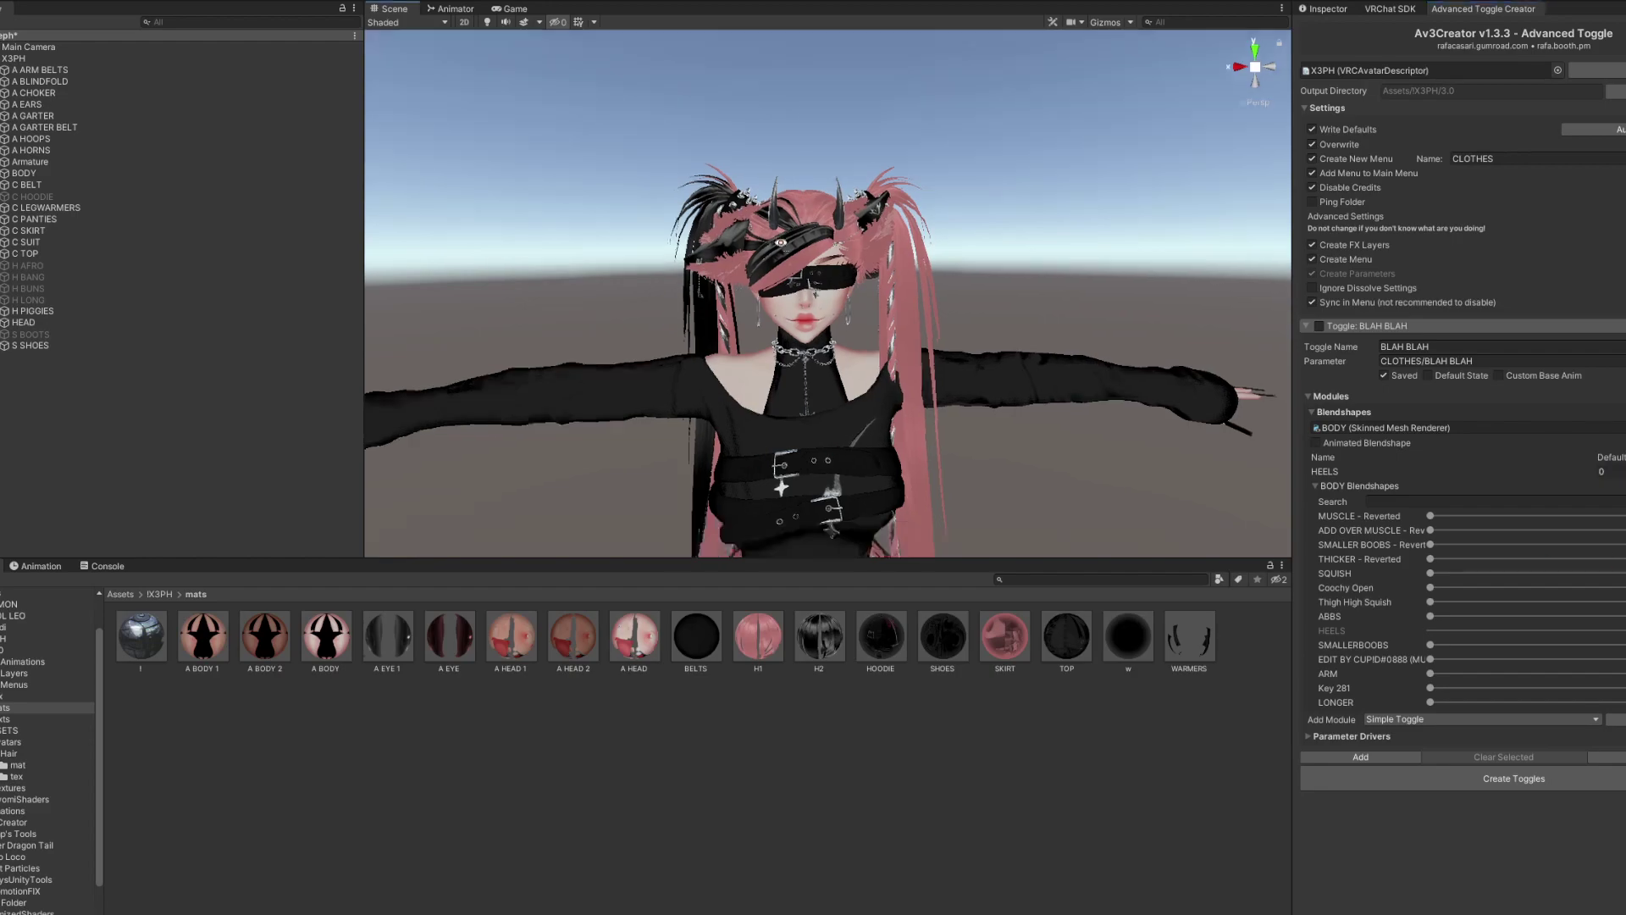
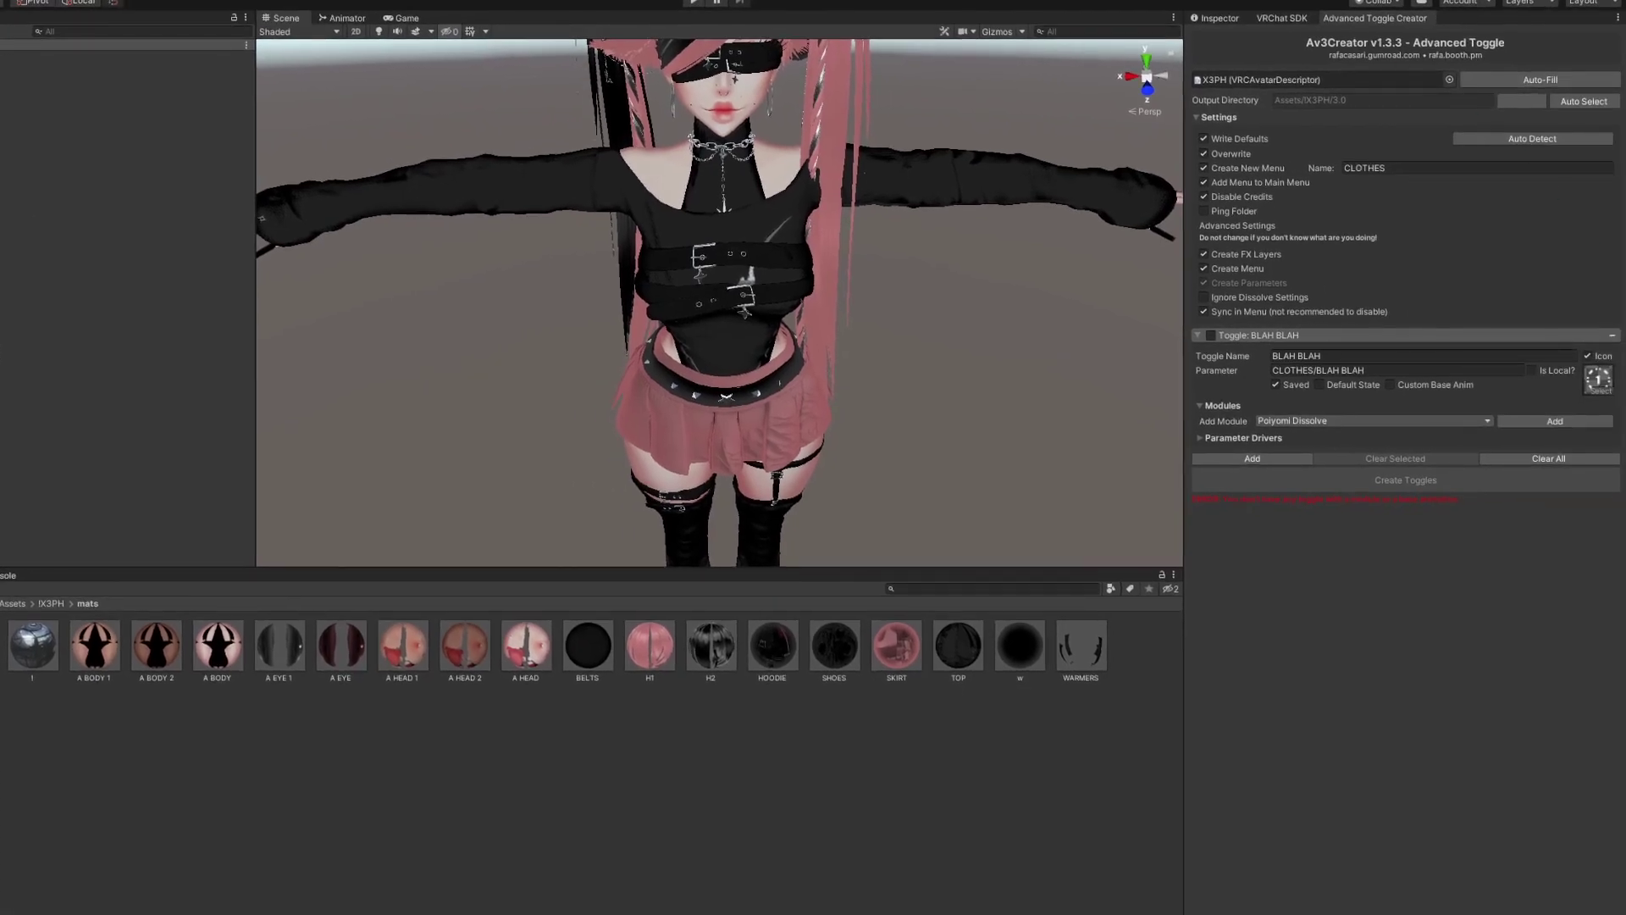
# Clear all toggles from the creator and select the clothing objects from C BELT through C TOP
pyautogui.click(1212, 335)
pyautogui.click(1504, 462)
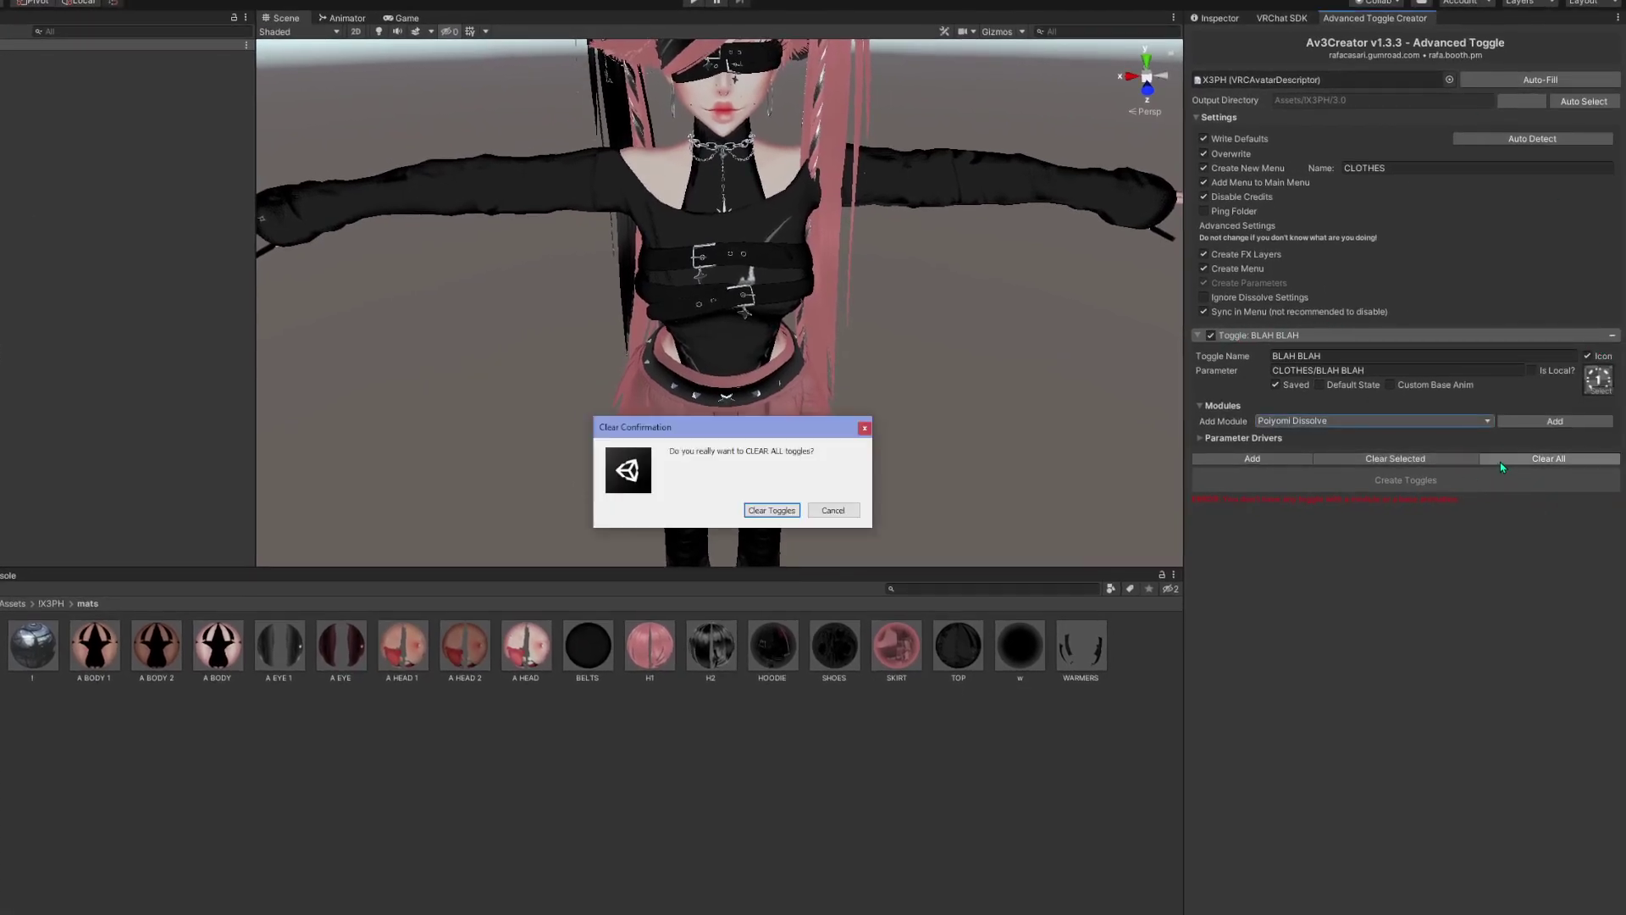
pyautogui.click(769, 510)
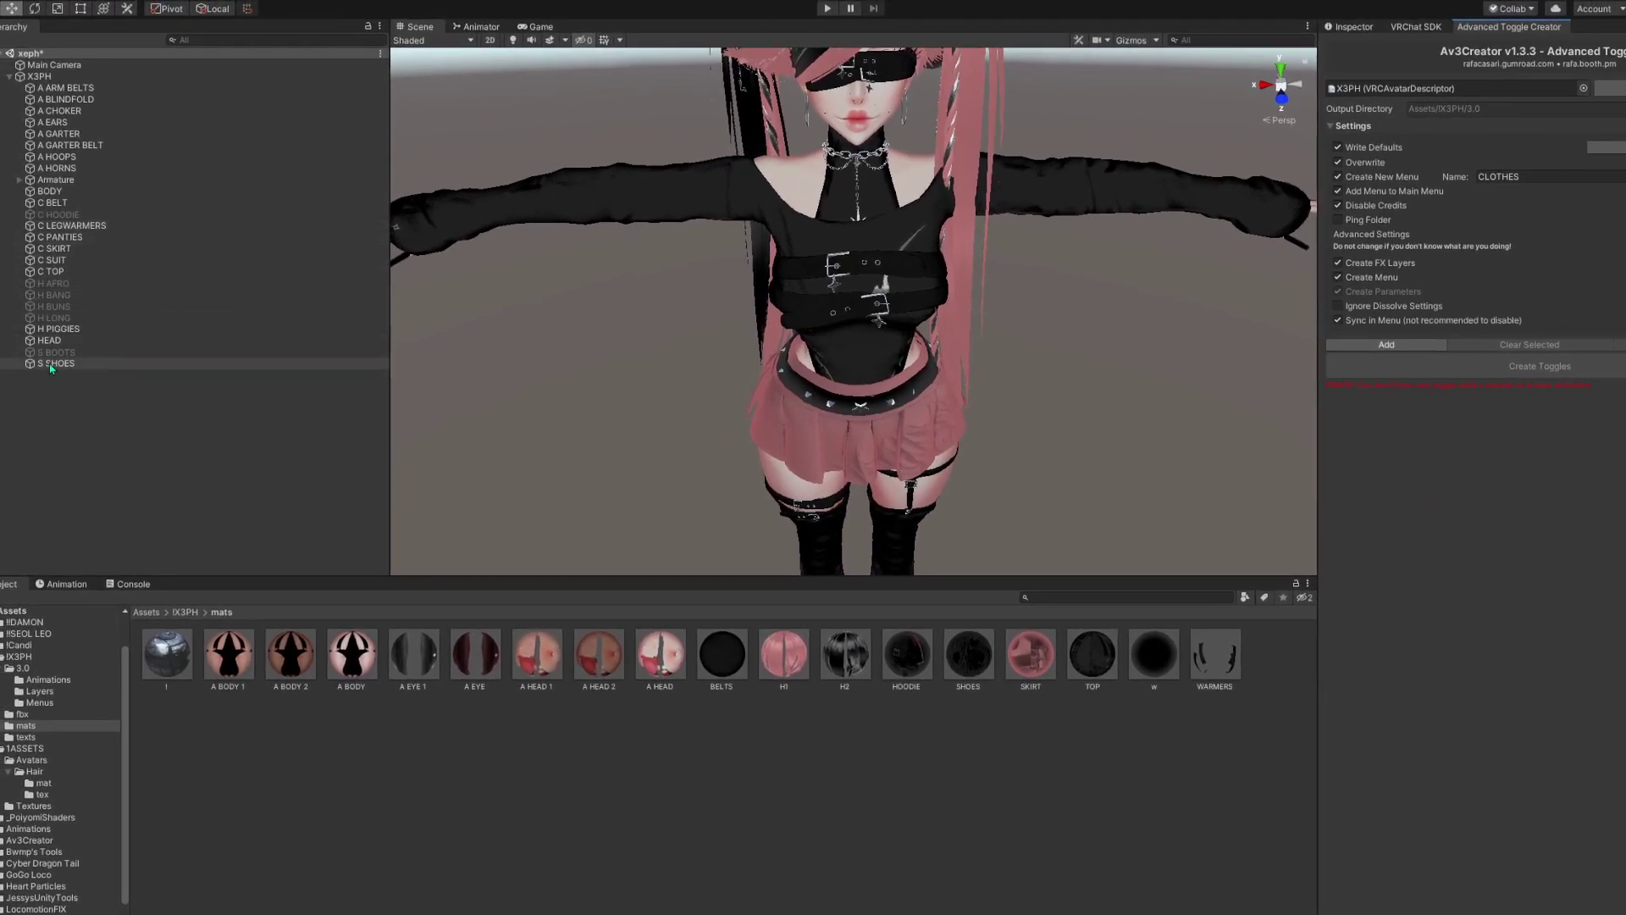
pyautogui.click(63, 205)
pyautogui.keyDown('shift'); pyautogui.click(52, 271); pyautogui.keyUp('shift')
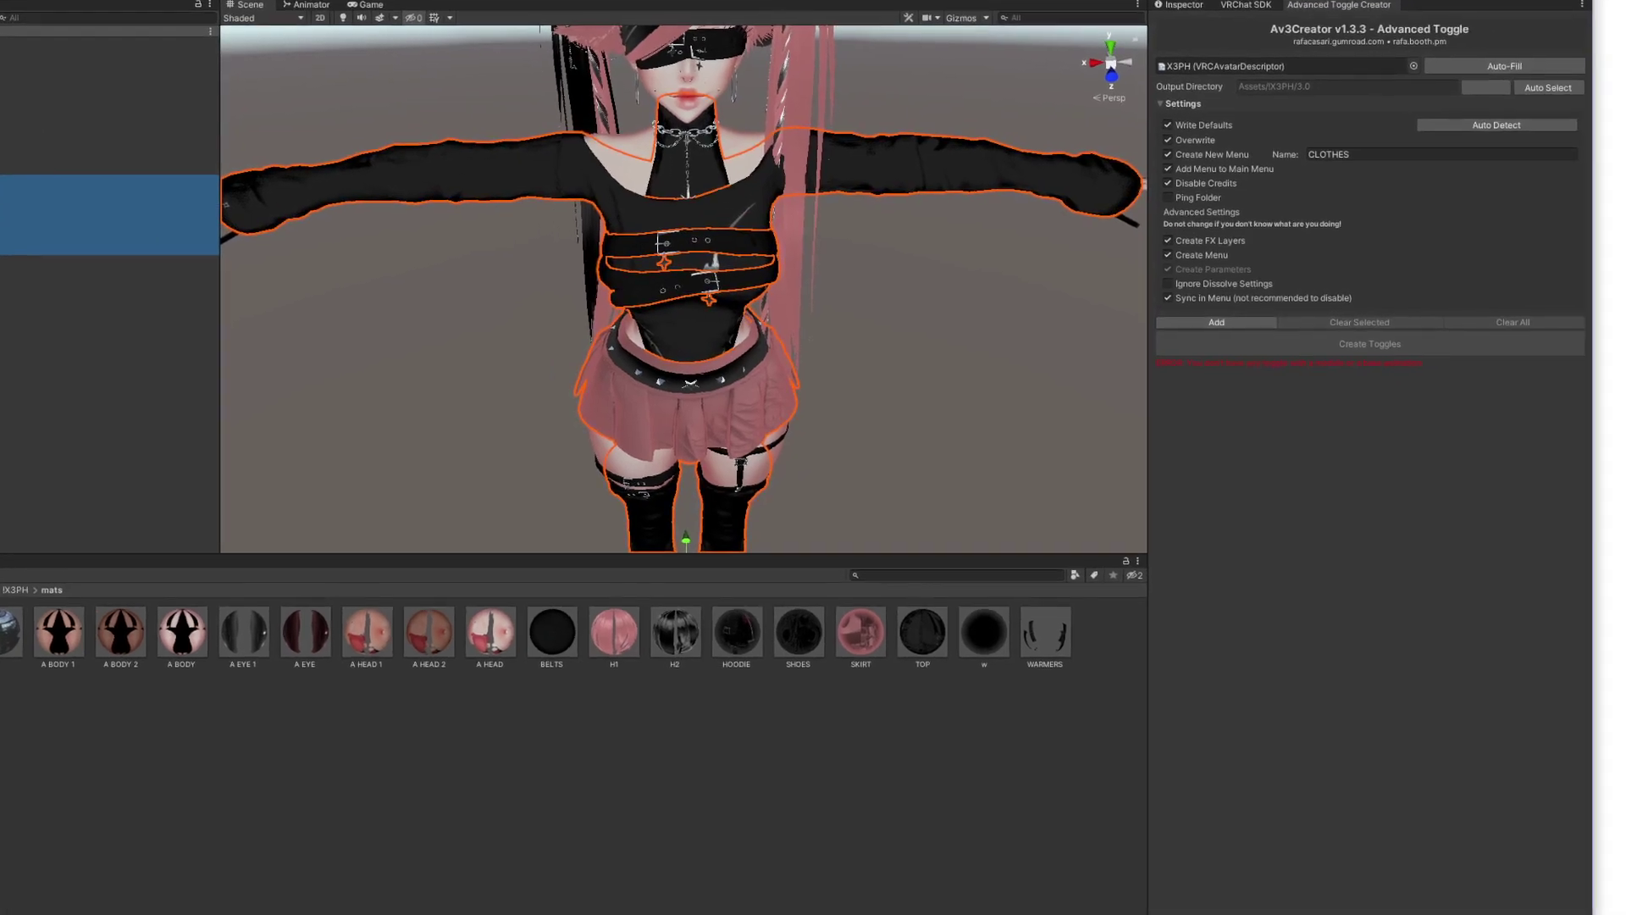
pyautogui.click(1177, 321)
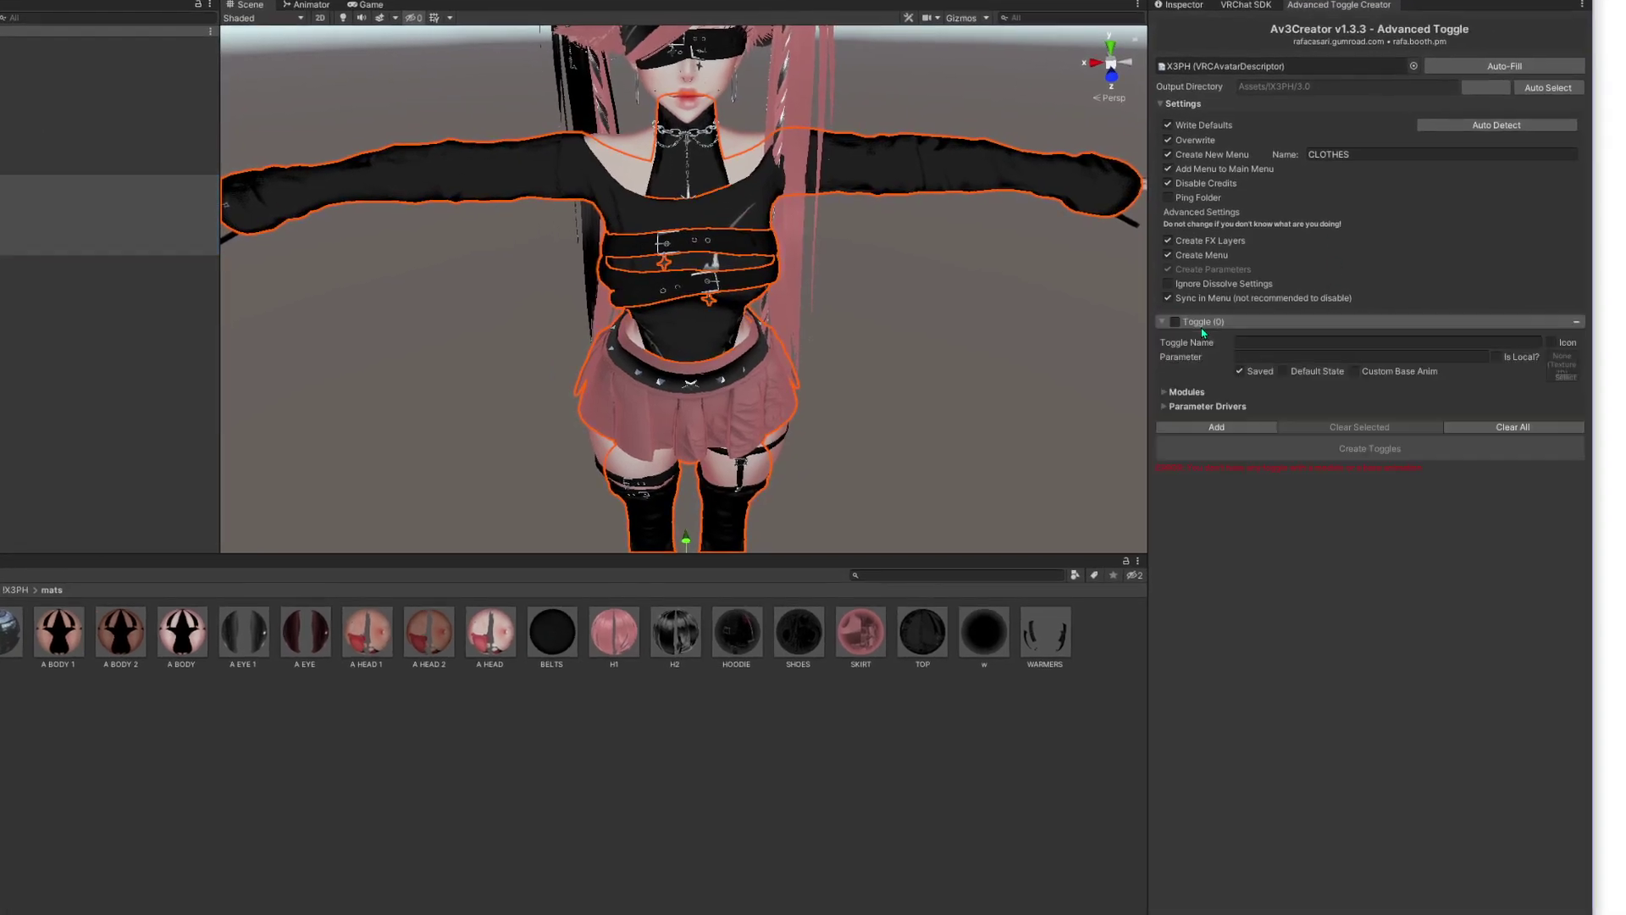
pyautogui.click(1513, 427)
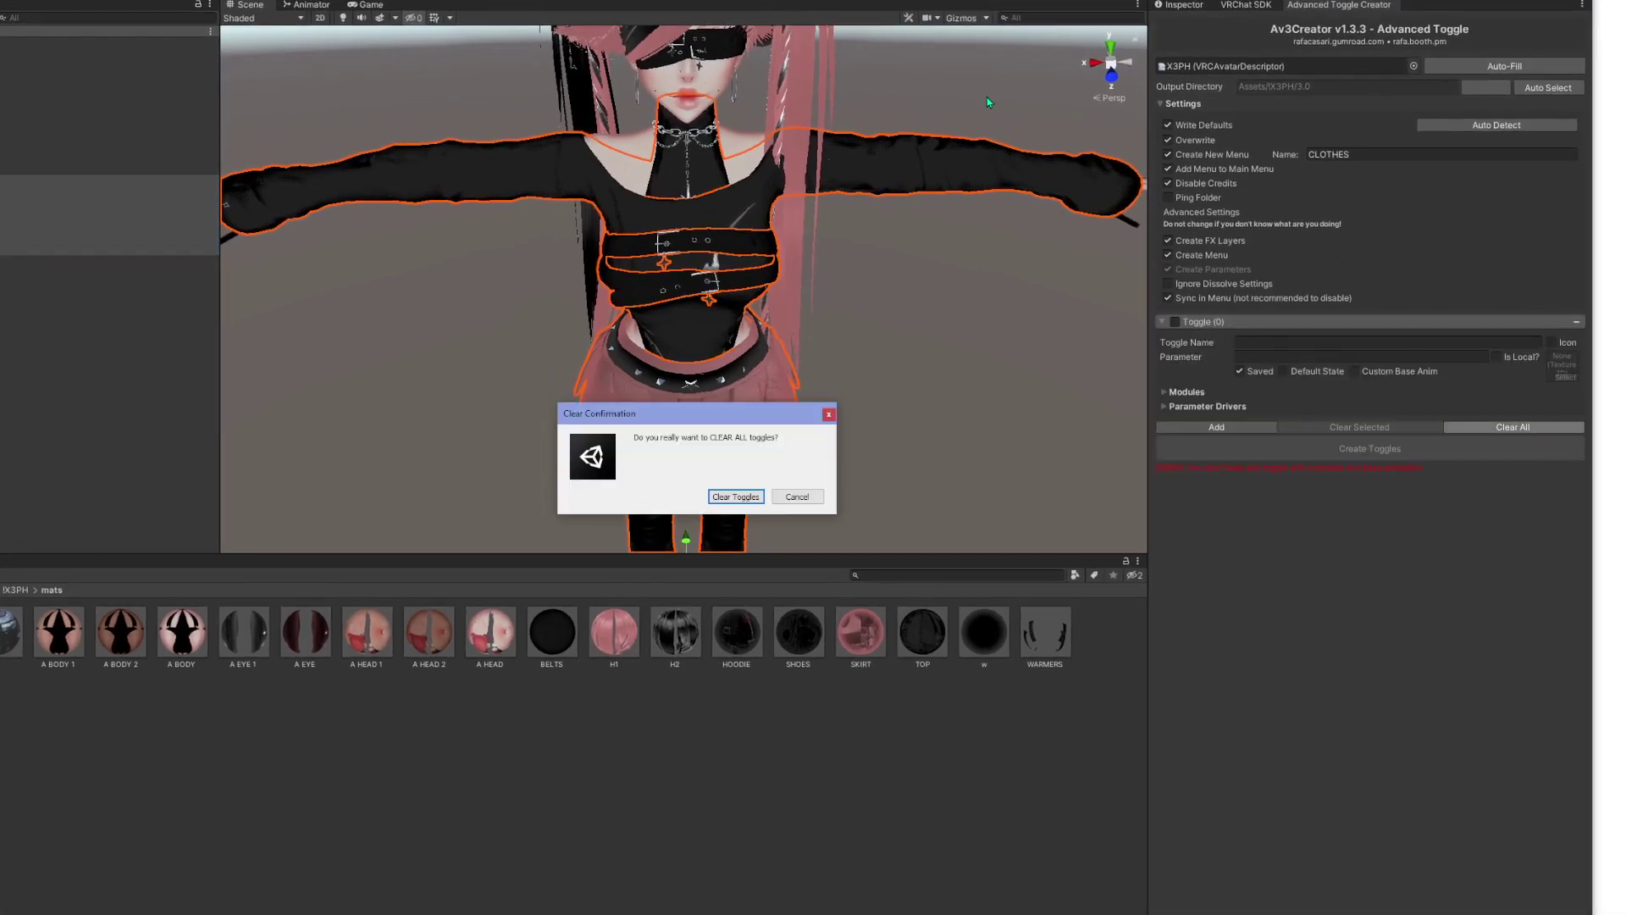
pyautogui.click(736, 497)
# Create new Advanced Toggles of the Poiyomi Dissolve type for the selected clothing objects, C BELT through C TOP
pyautogui.rightClick(258, 252)
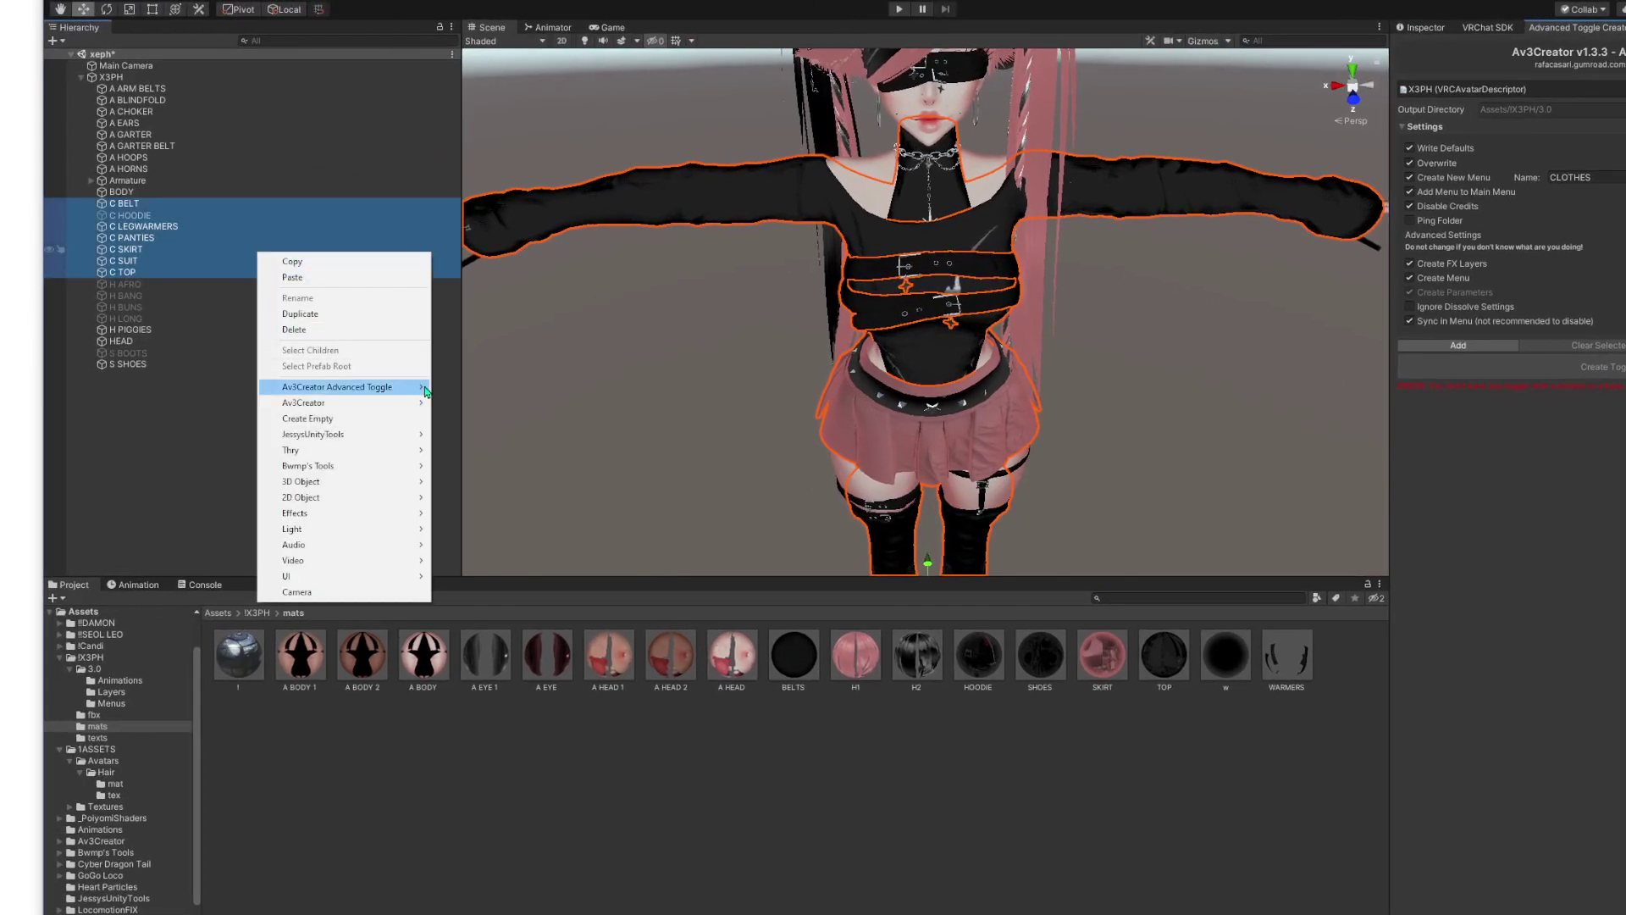
pyautogui.rightClick(178, 249)
pyautogui.moveTo(197, 385)
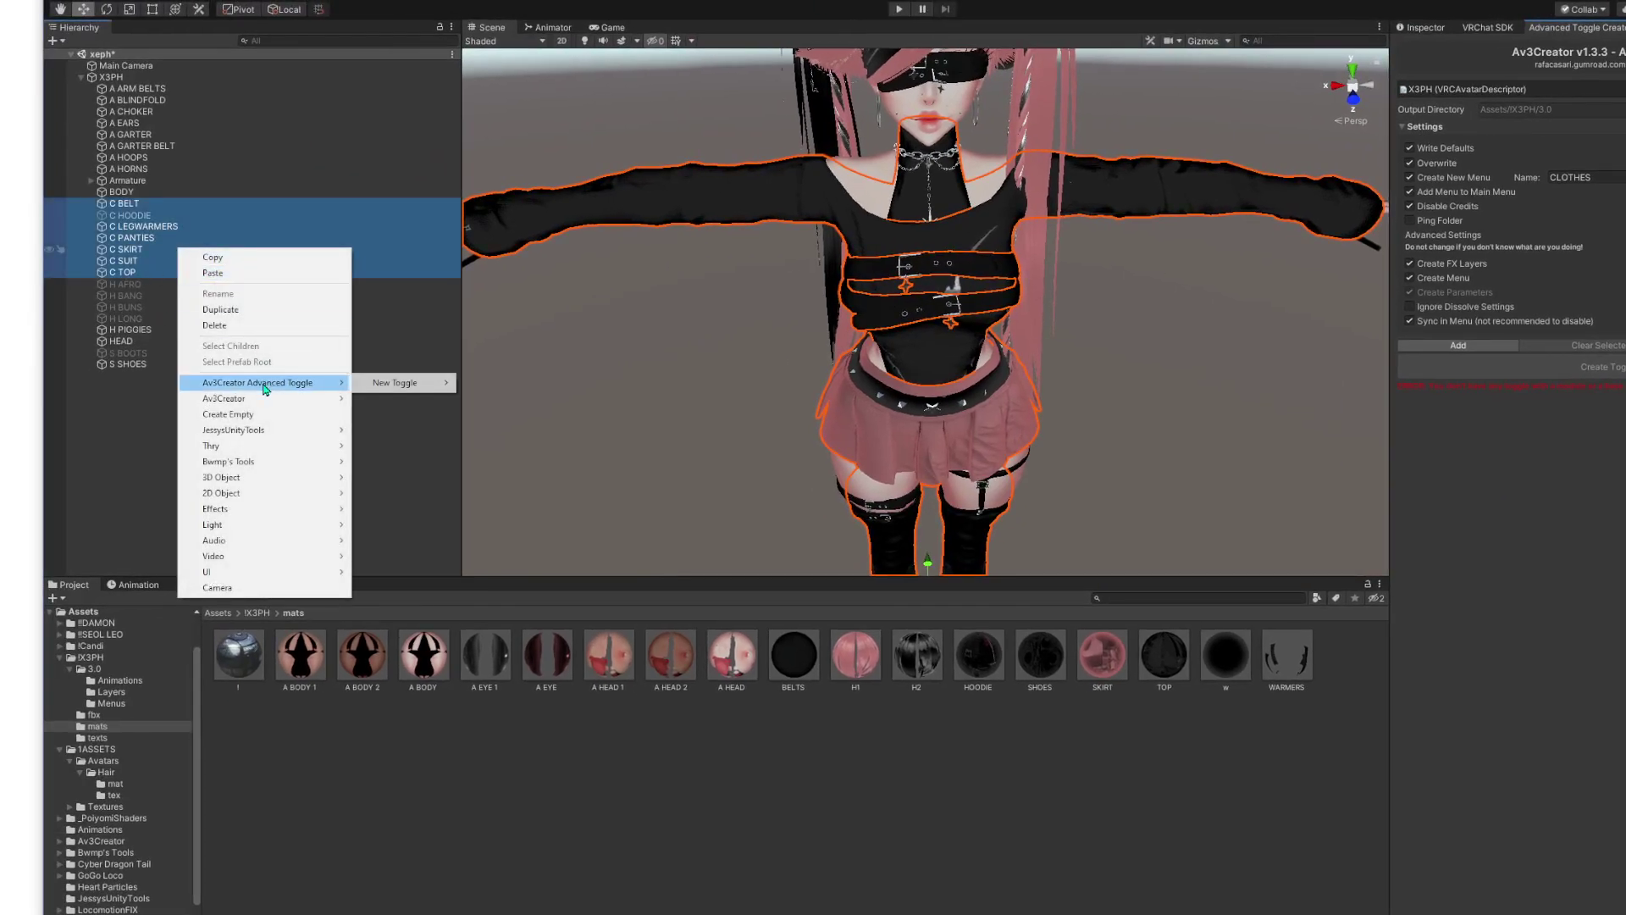
pyautogui.moveTo(406, 383)
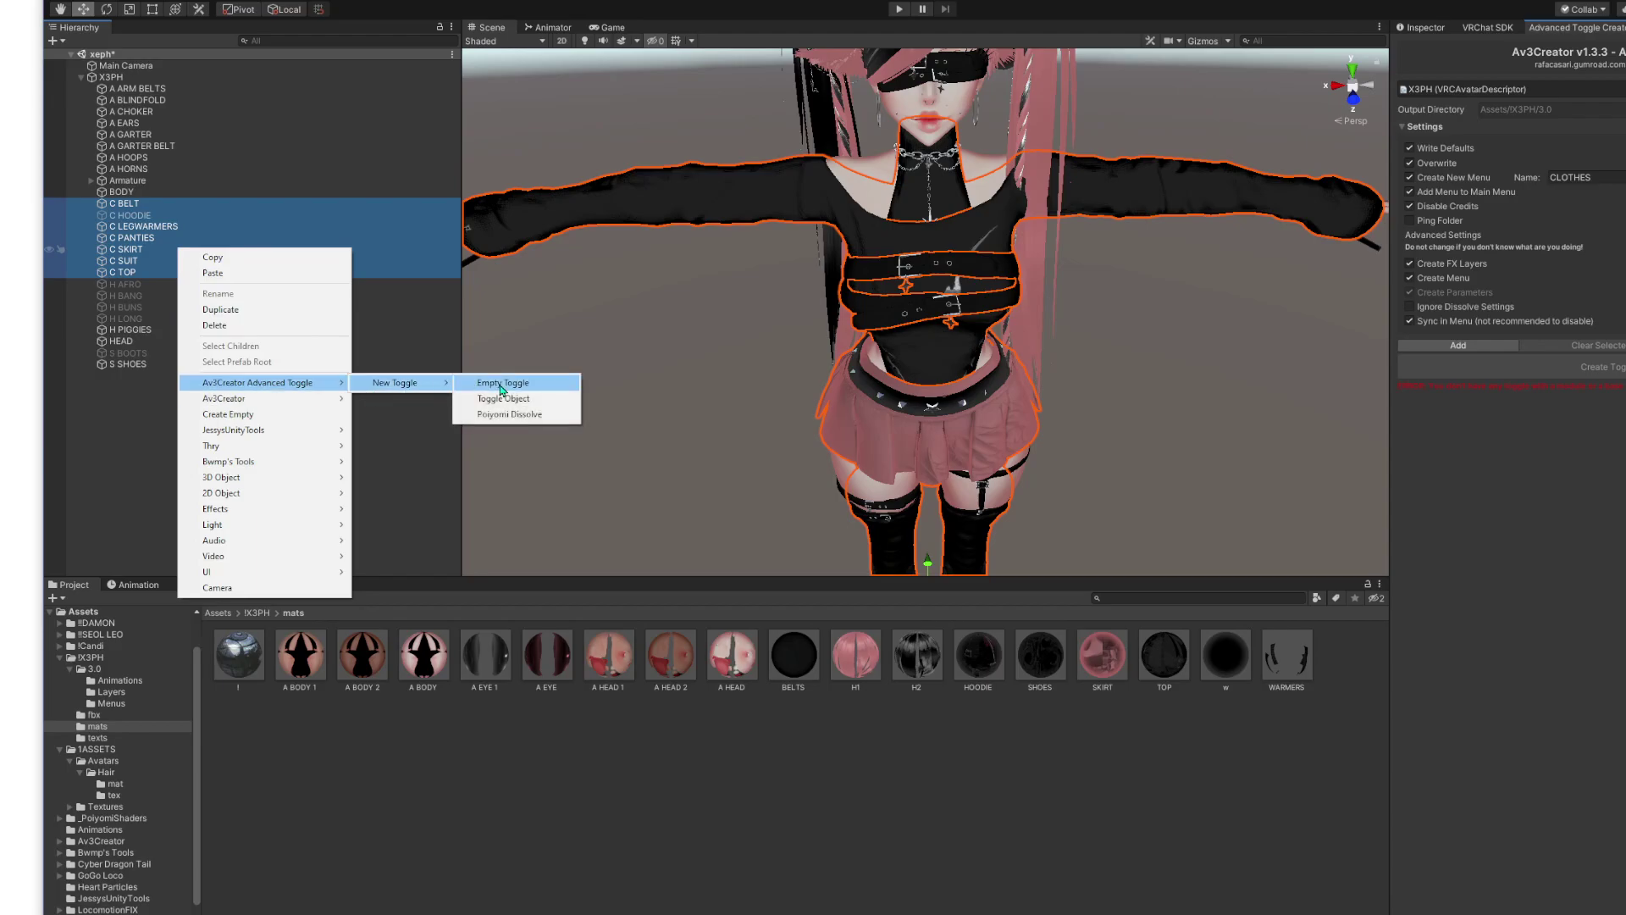
pyautogui.click(546, 415)
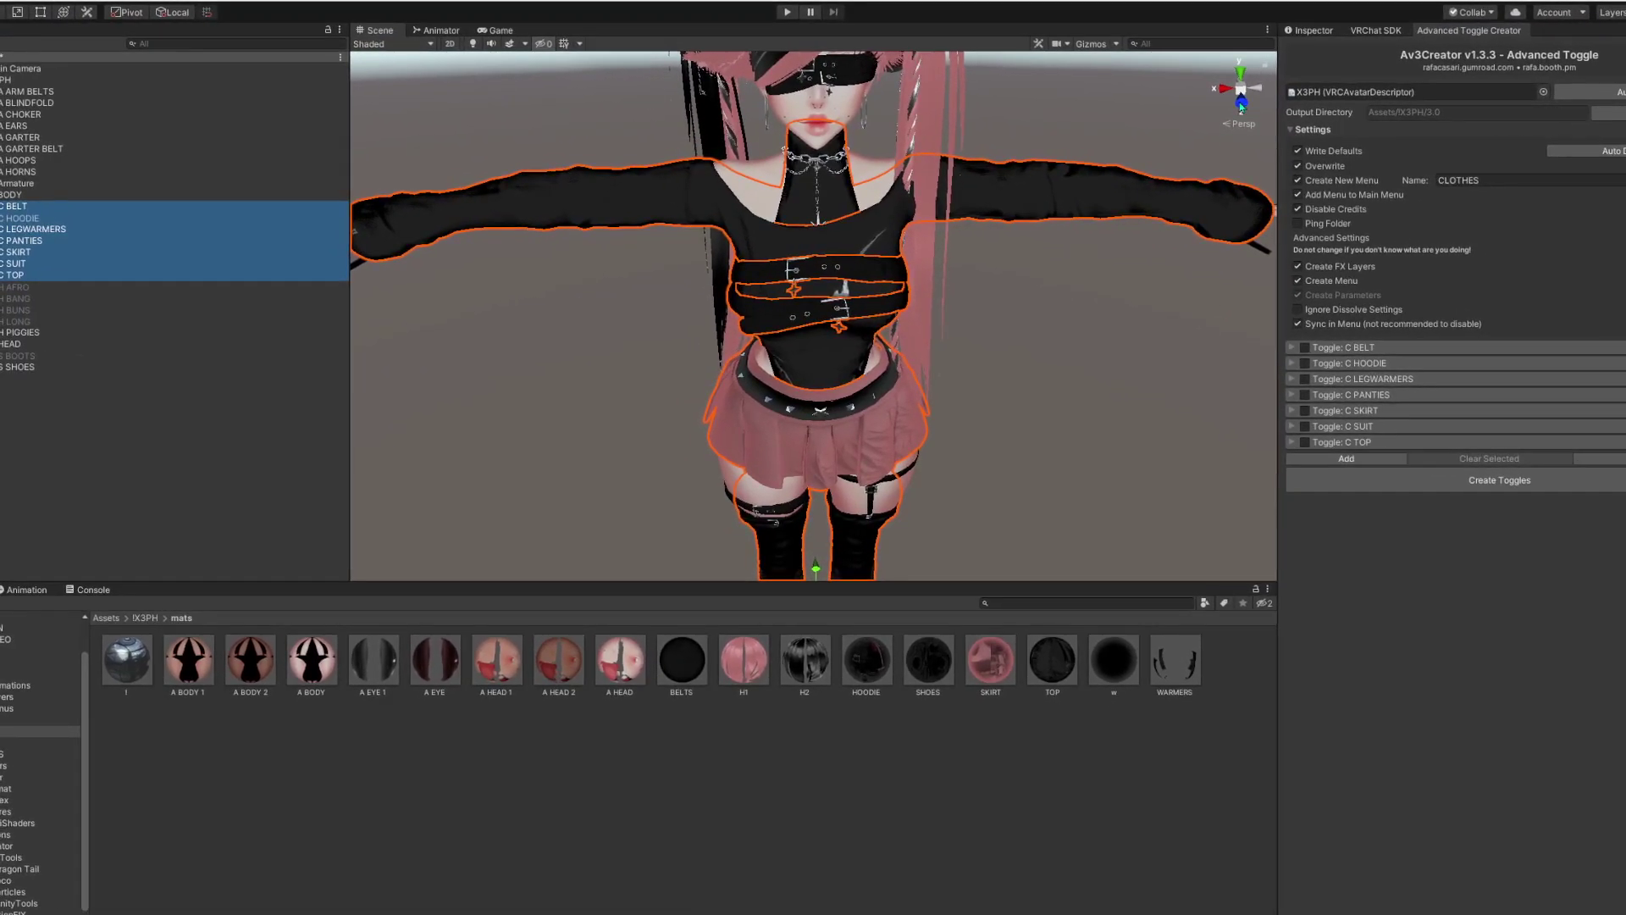
# Remove the C prefix from the first two toggle names, making them BELT and HOODIE
pyautogui.click(1342, 346)
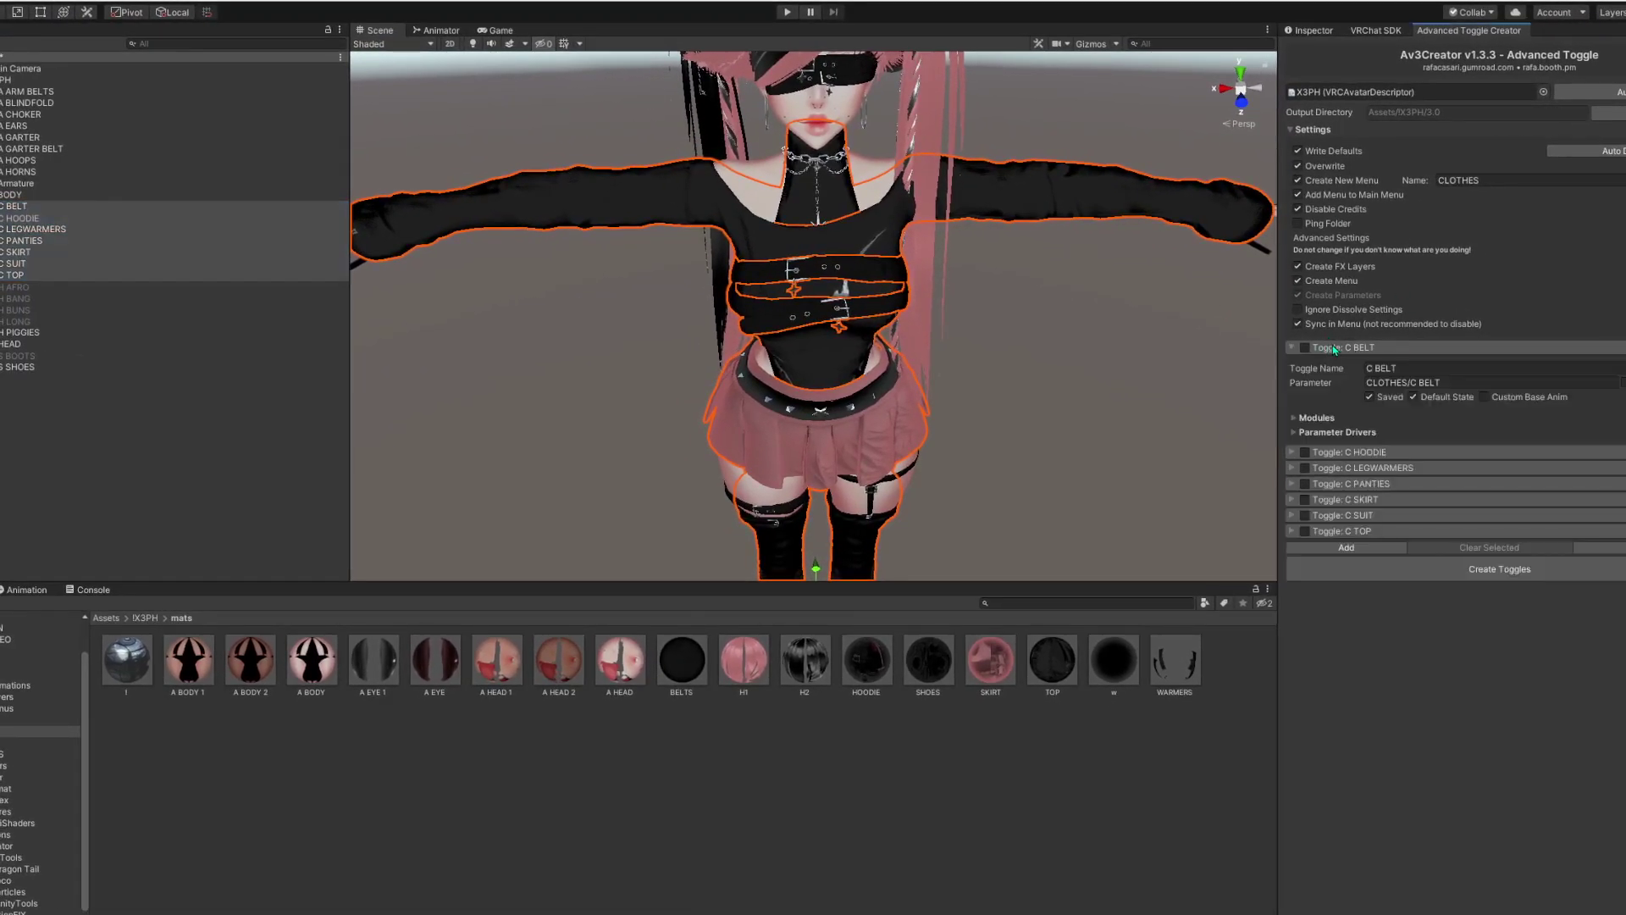
pyautogui.moveTo(1377, 368); pyautogui.dragTo(1350, 376)
pyautogui.press('Delete')
pyautogui.press('Delete')
pyautogui.click(1318, 348)
pyautogui.click(1355, 363)
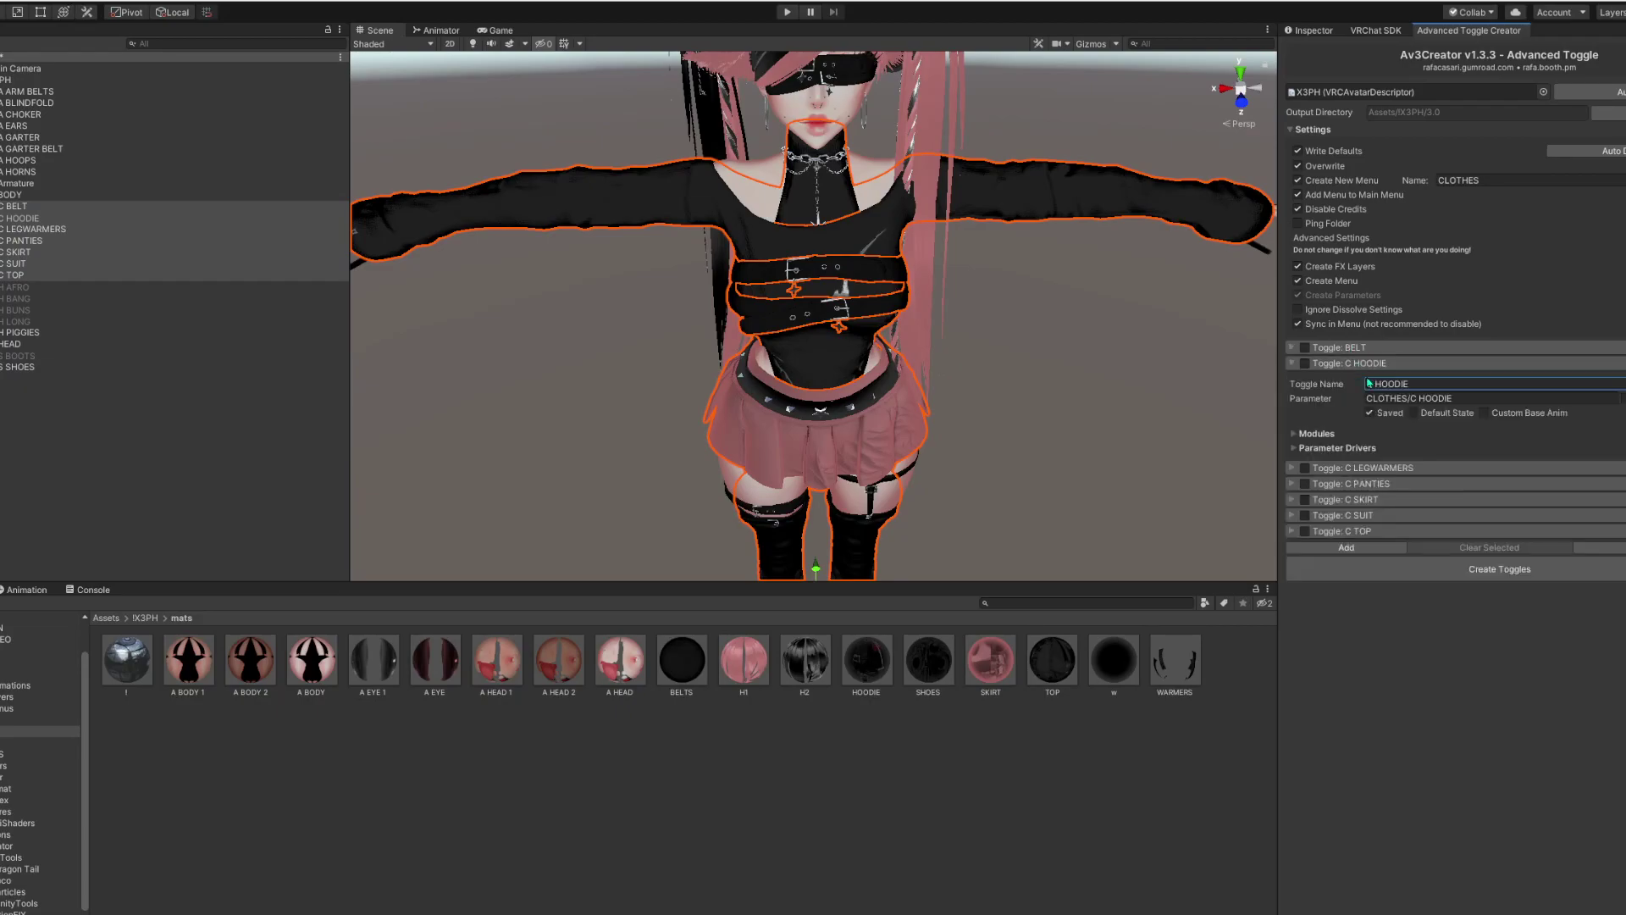
pyautogui.moveTo(1377, 384); pyautogui.dragTo(1365, 384)
pyautogui.press('Delete')
pyautogui.press('Delete')
pyautogui.click(1363, 364)
# Rename the C LEGWARMERS and C PANTIES toggles as LEGWARMERS and PANTIES
pyautogui.click(1364, 379)
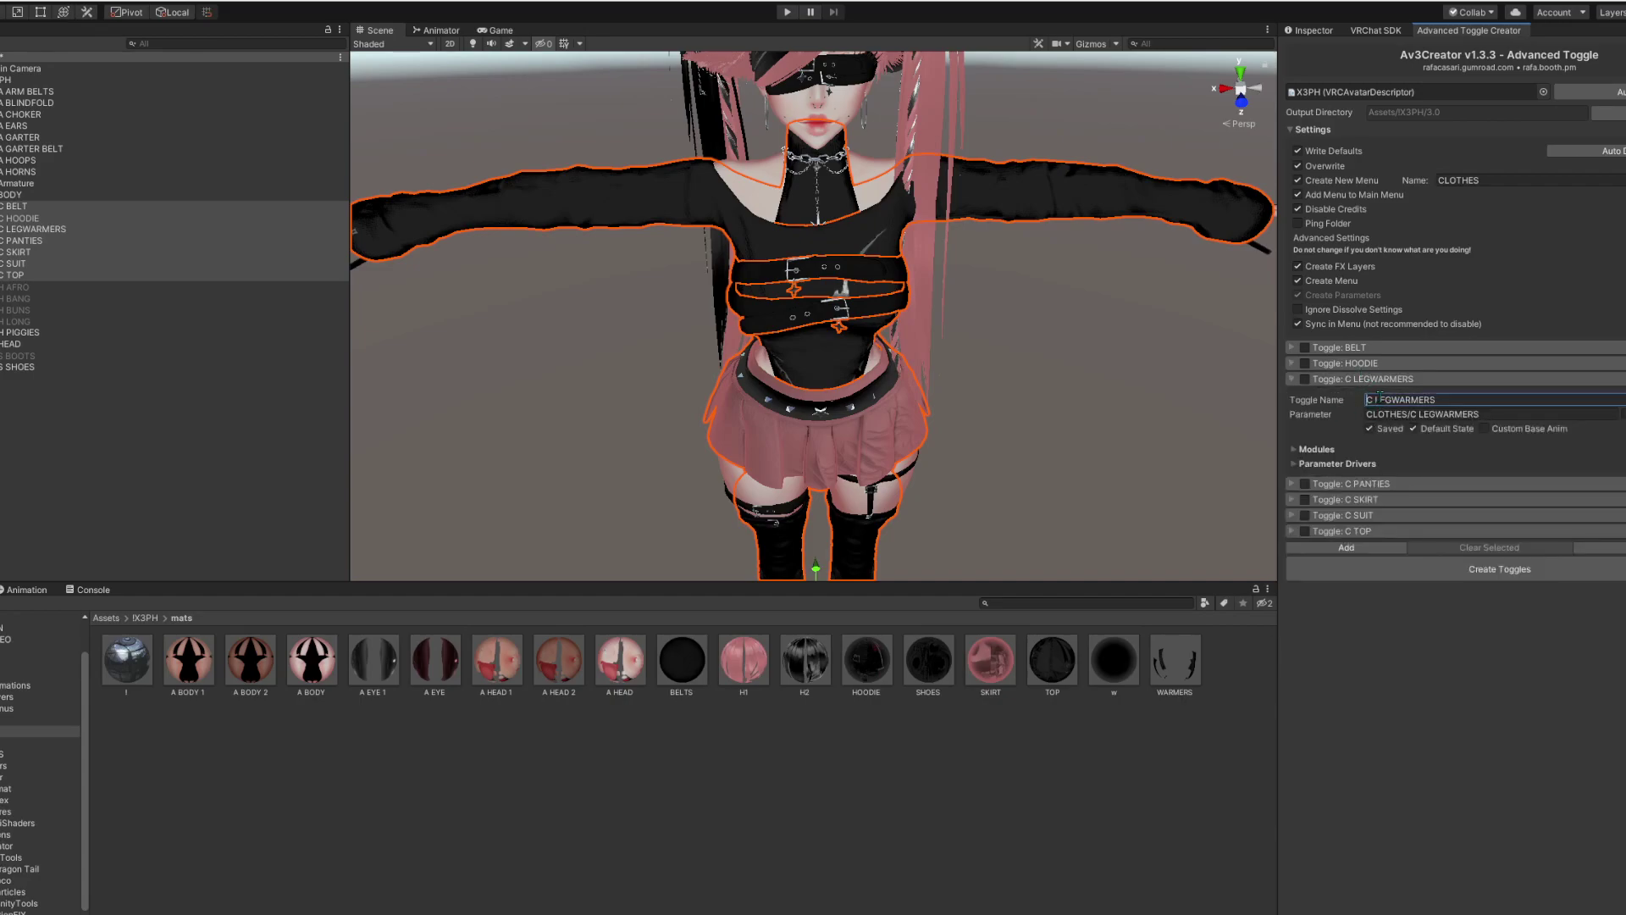
pyautogui.moveTo(1365, 399); pyautogui.dragTo(1374, 400)
pyautogui.press('Delete')
pyautogui.press('Delete')
pyautogui.click(1364, 379)
pyautogui.click(1364, 395)
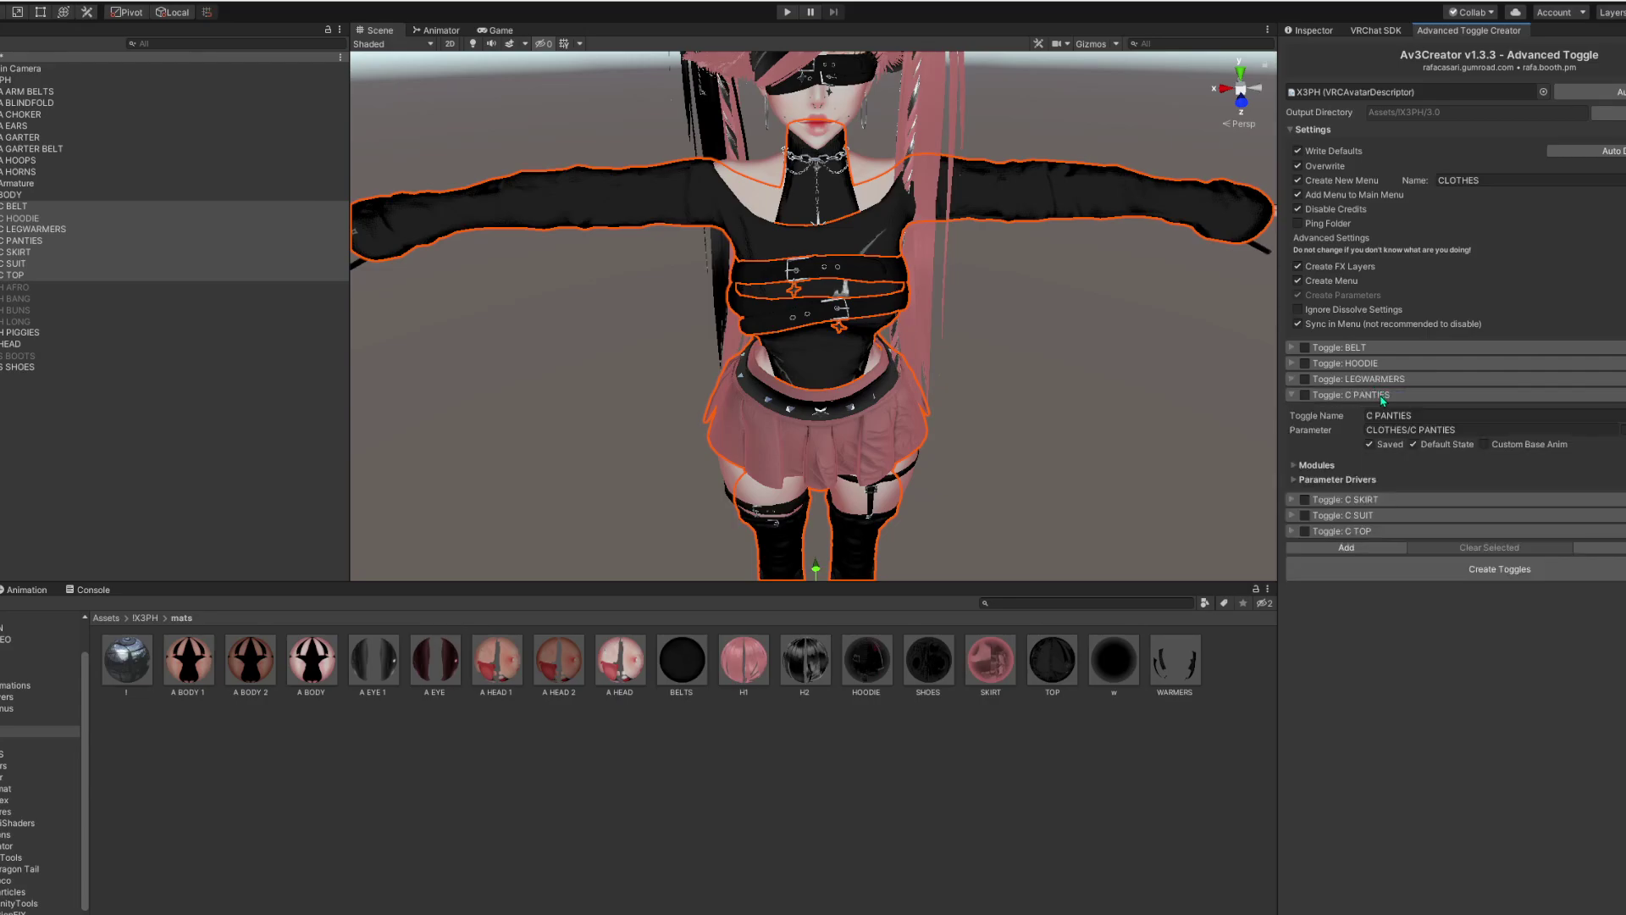
pyautogui.press('Delete')
pyautogui.moveTo(1376, 415); pyautogui.dragTo(1364, 462)
pyautogui.click(1364, 395)
# Rename the last three clothing toggles as SKIRT, SUIT and TOP, dropping the C prefix
pyautogui.click(1363, 410)
pyautogui.press('Delete')
pyautogui.click(1364, 410)
pyautogui.click(1364, 426)
pyautogui.press('Delete')
pyautogui.click(1364, 426)
pyautogui.click(1363, 442)
pyautogui.press('Delete')
pyautogui.click(1353, 446)
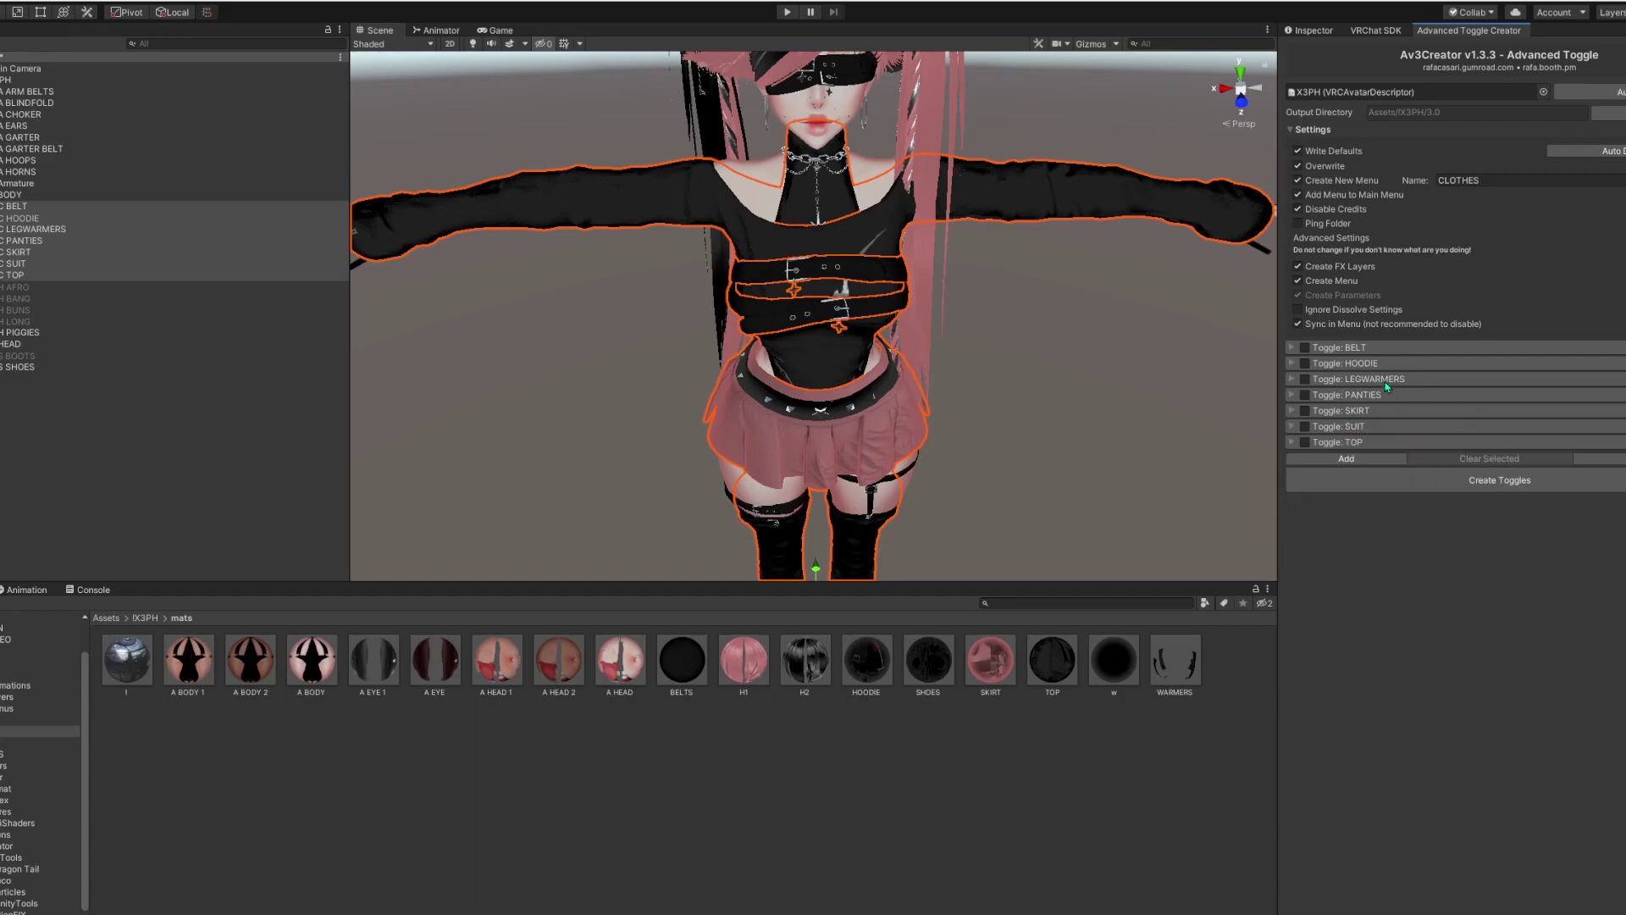
# Examine the BELT toggle's Poiyomi dissolve module, including its target and the materials it affects
pyautogui.click(1386, 349)
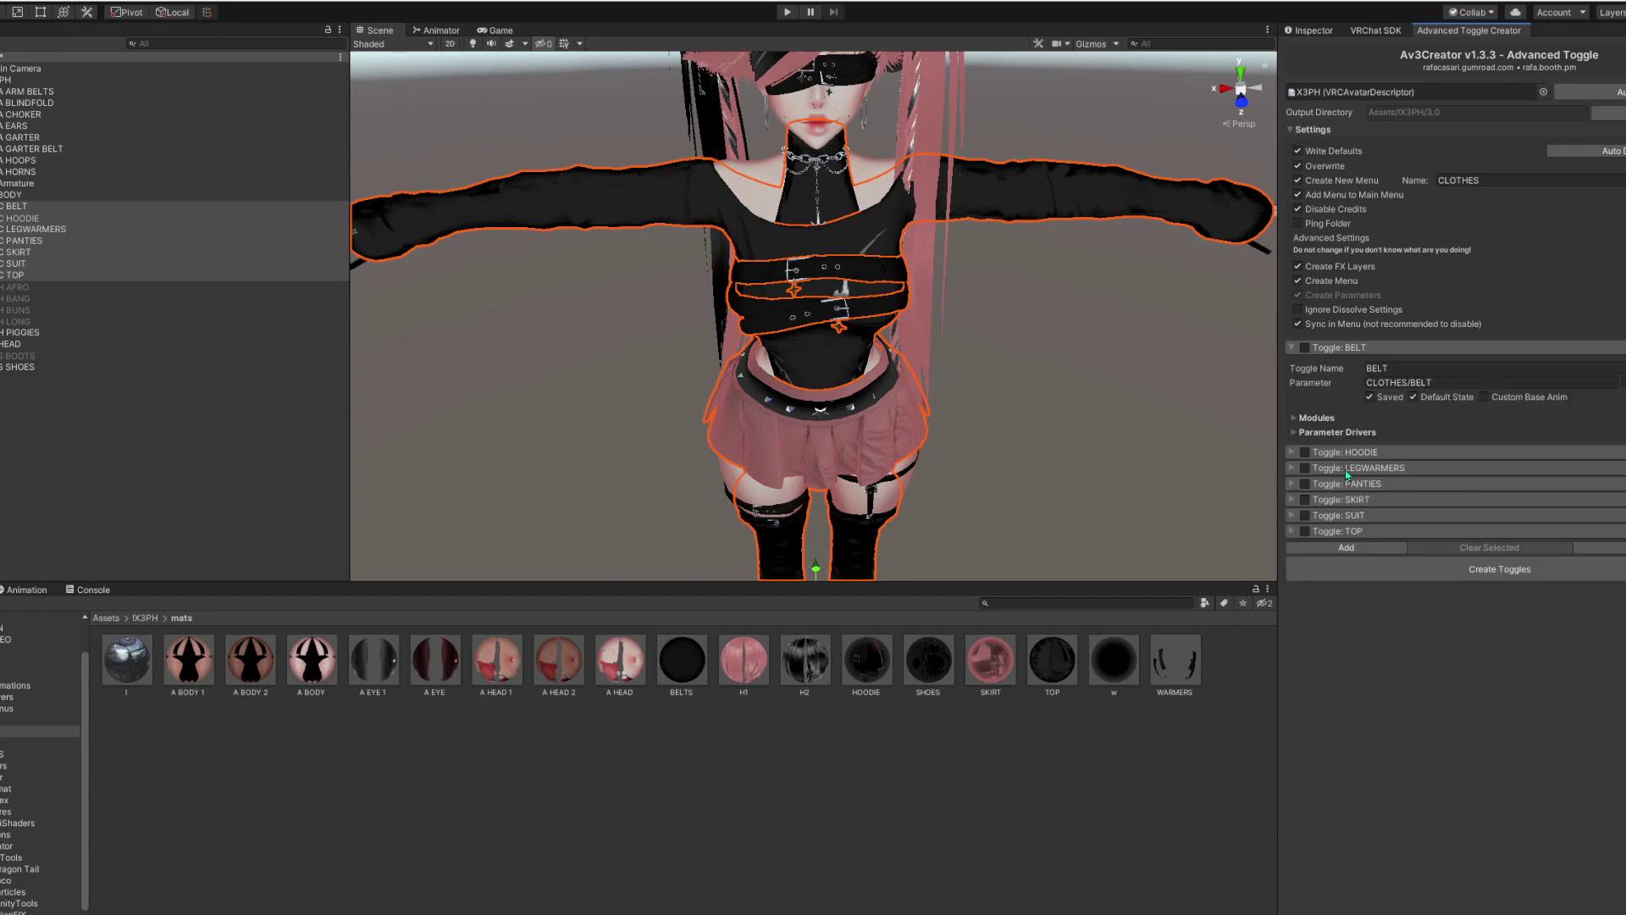
pyautogui.click(1296, 419)
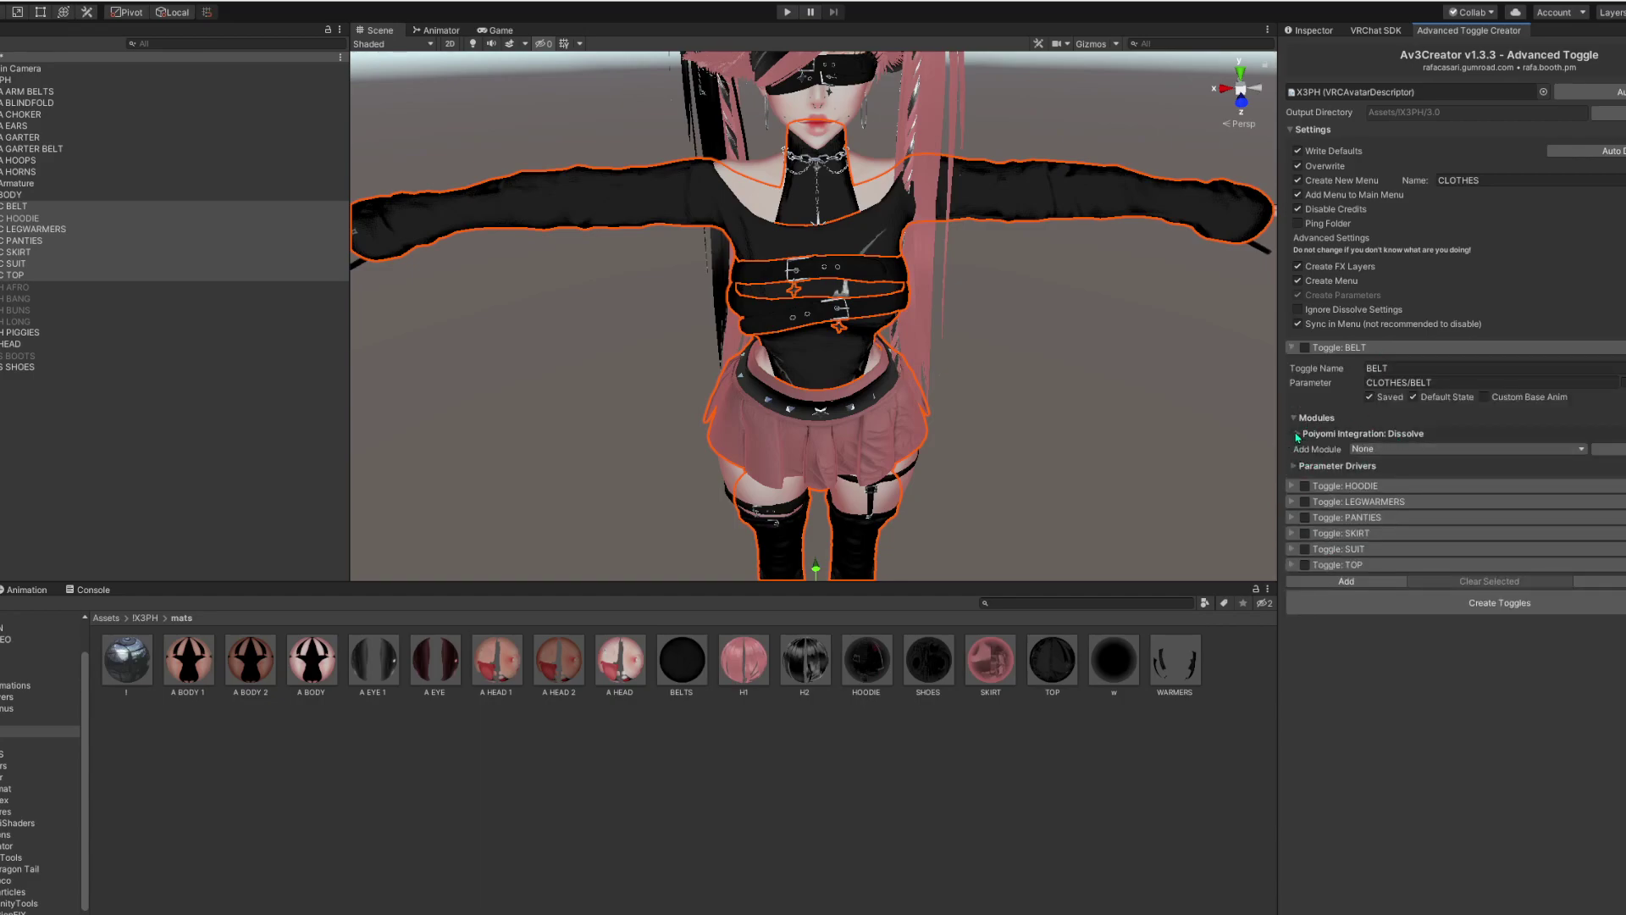
pyautogui.click(1297, 435)
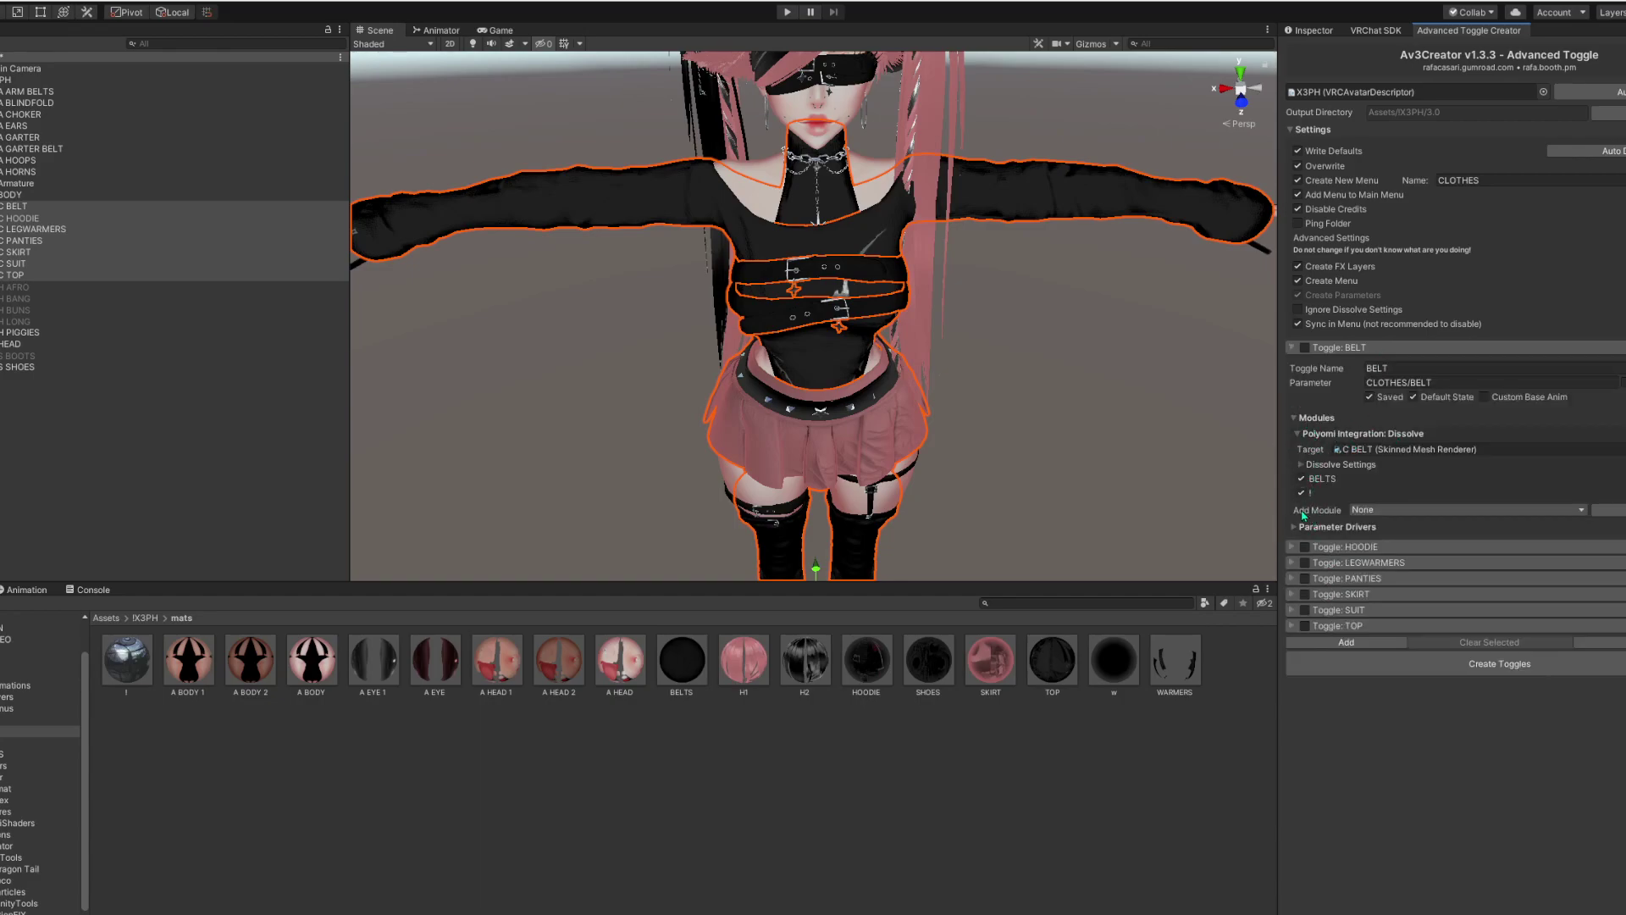
# Review the BELT toggle's parameter drivers and Poiyomi dissolve settings, and collapse the toggle's details
pyautogui.click(1300, 527)
pyautogui.click(1300, 527)
pyautogui.click(1305, 465)
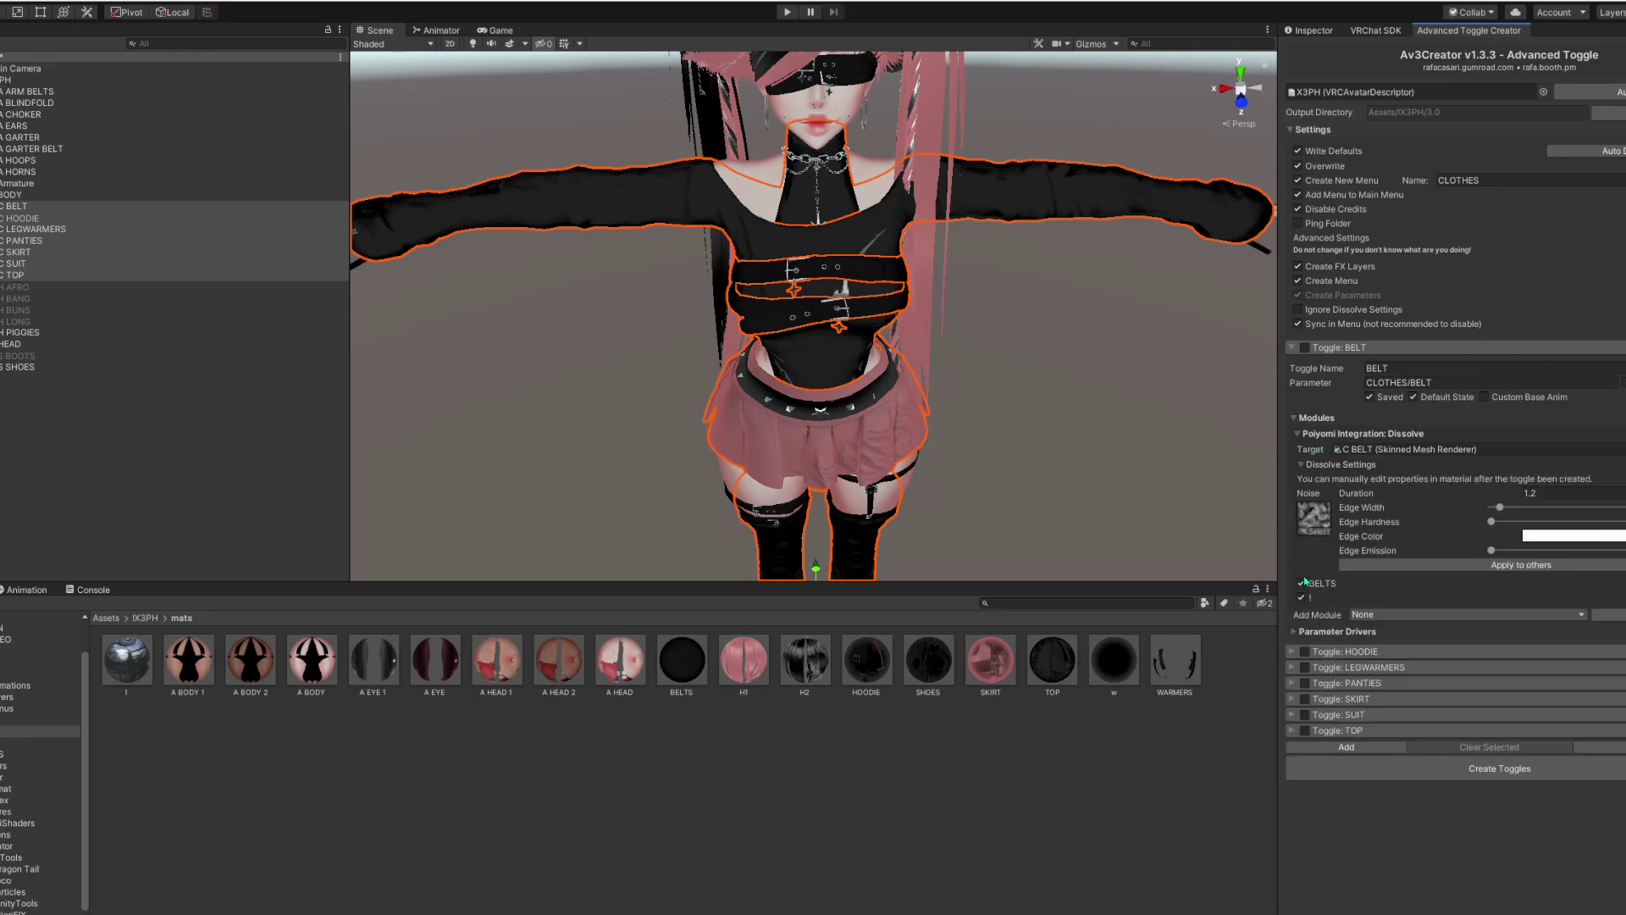
pyautogui.click(1297, 351)
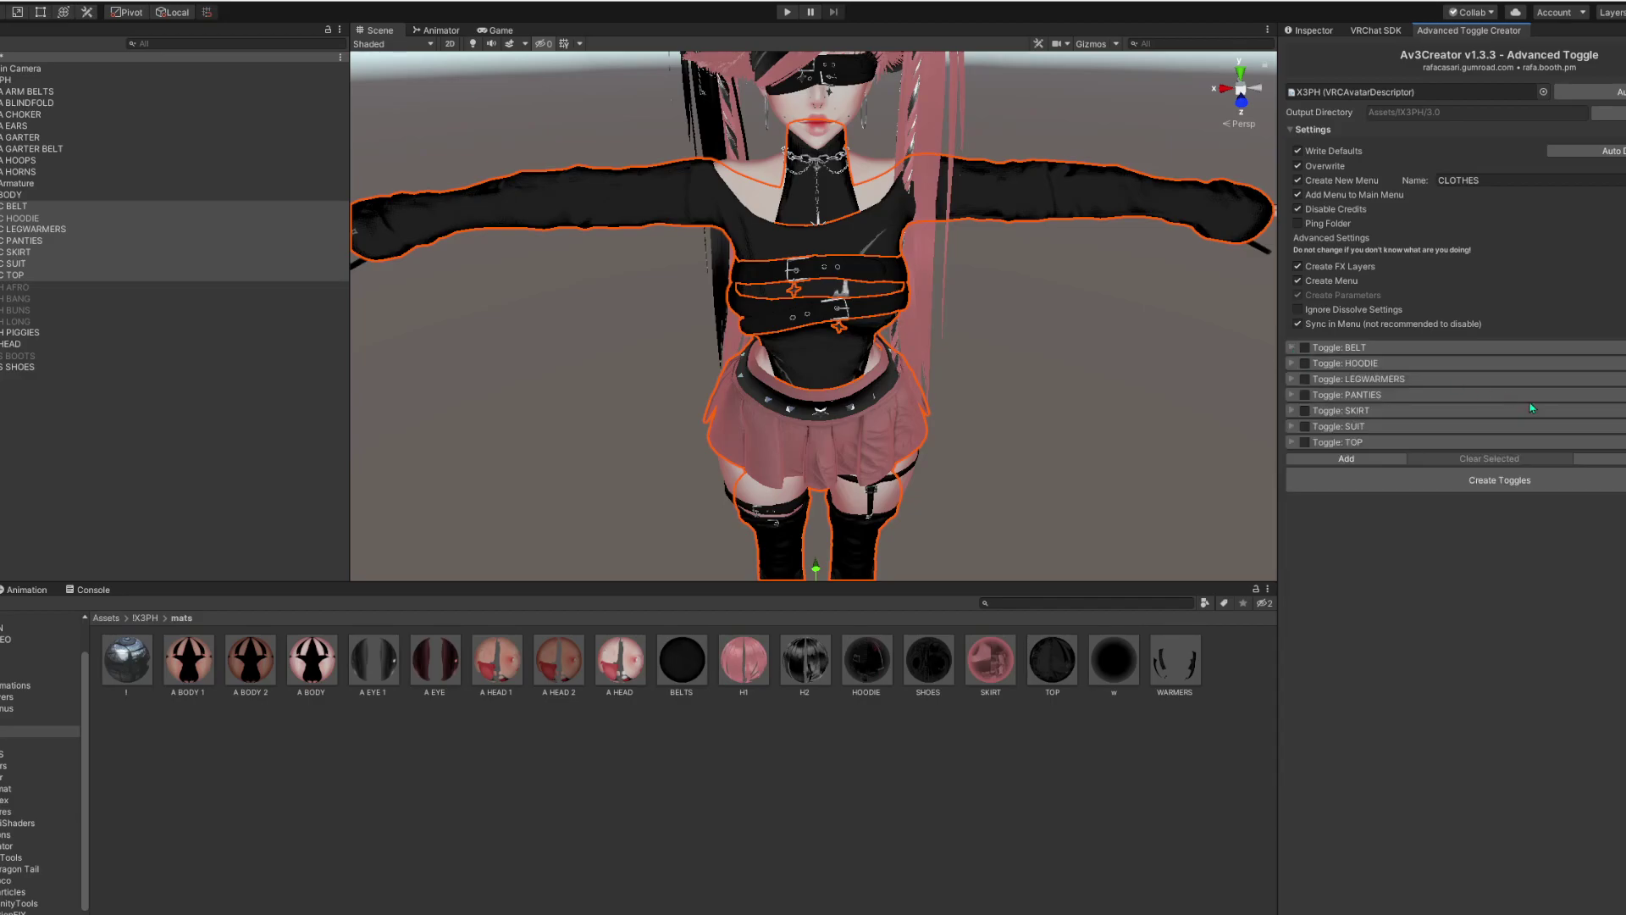
# Create the seven clothing toggles in the CLOTHES menu and decline locking the Poiyomi materials
pyautogui.click(1427, 481)
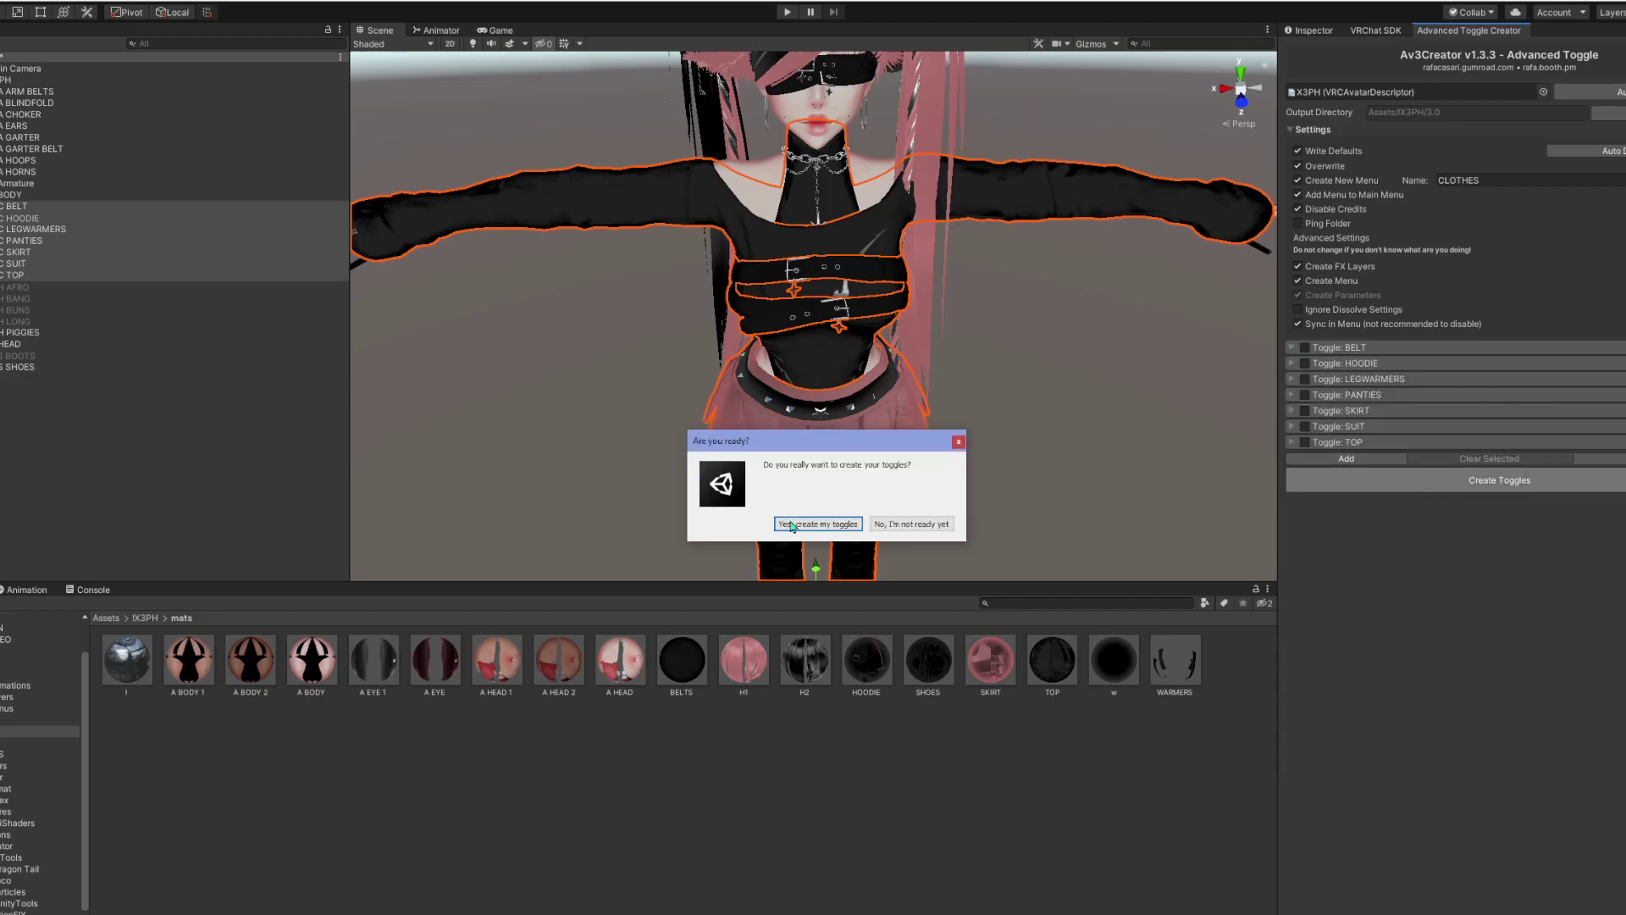
pyautogui.click(811, 527)
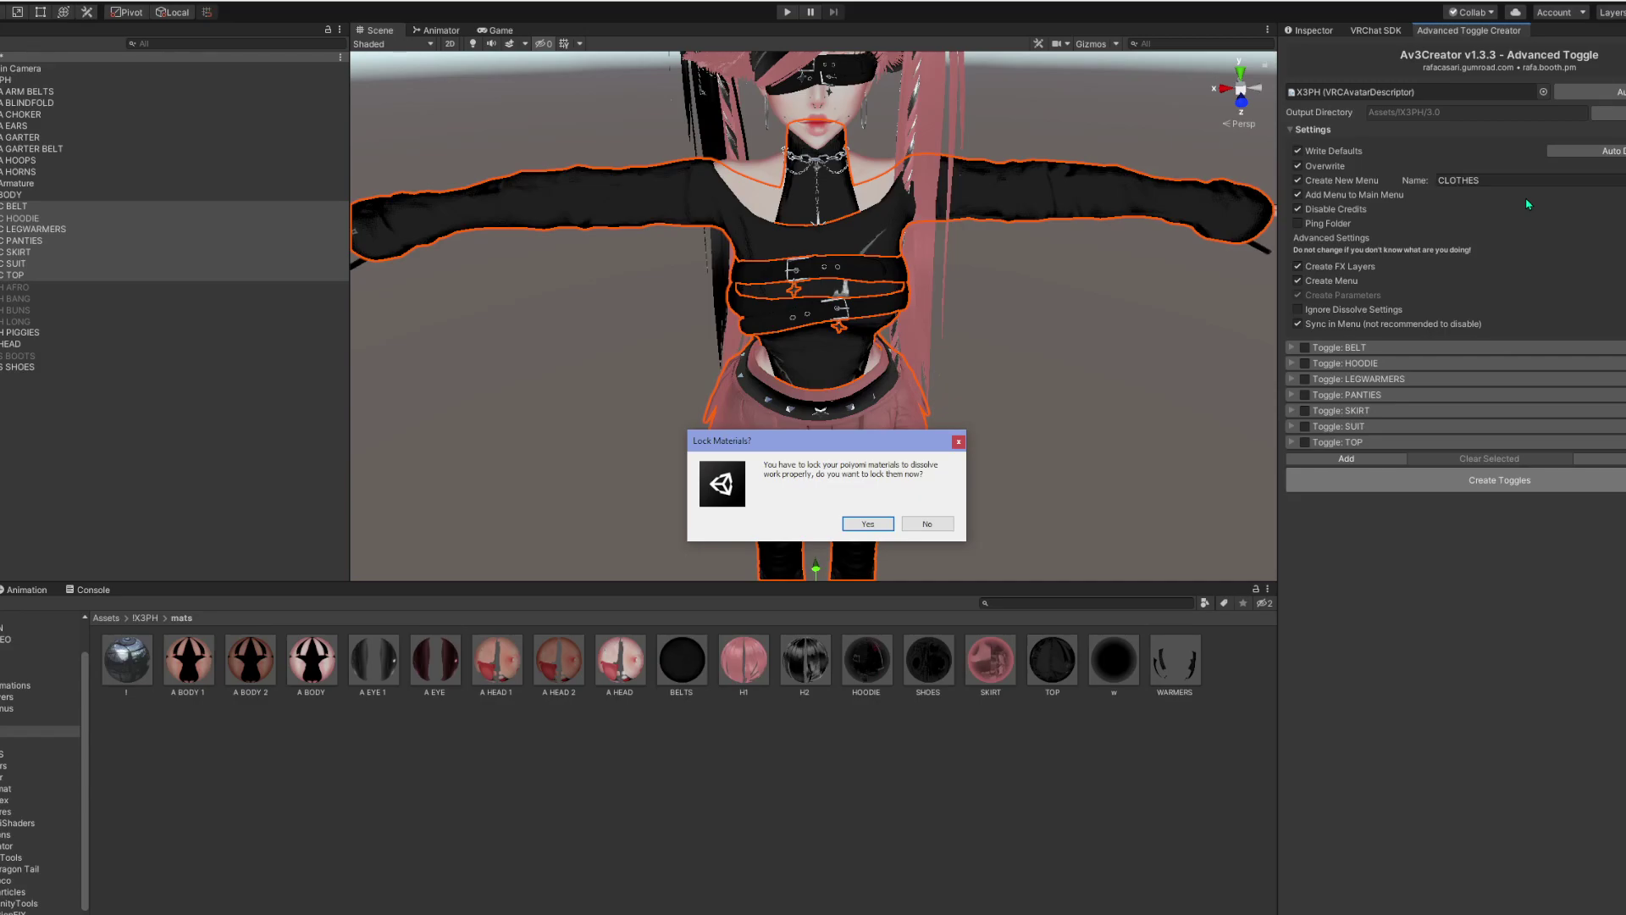
pyautogui.click(919, 527)
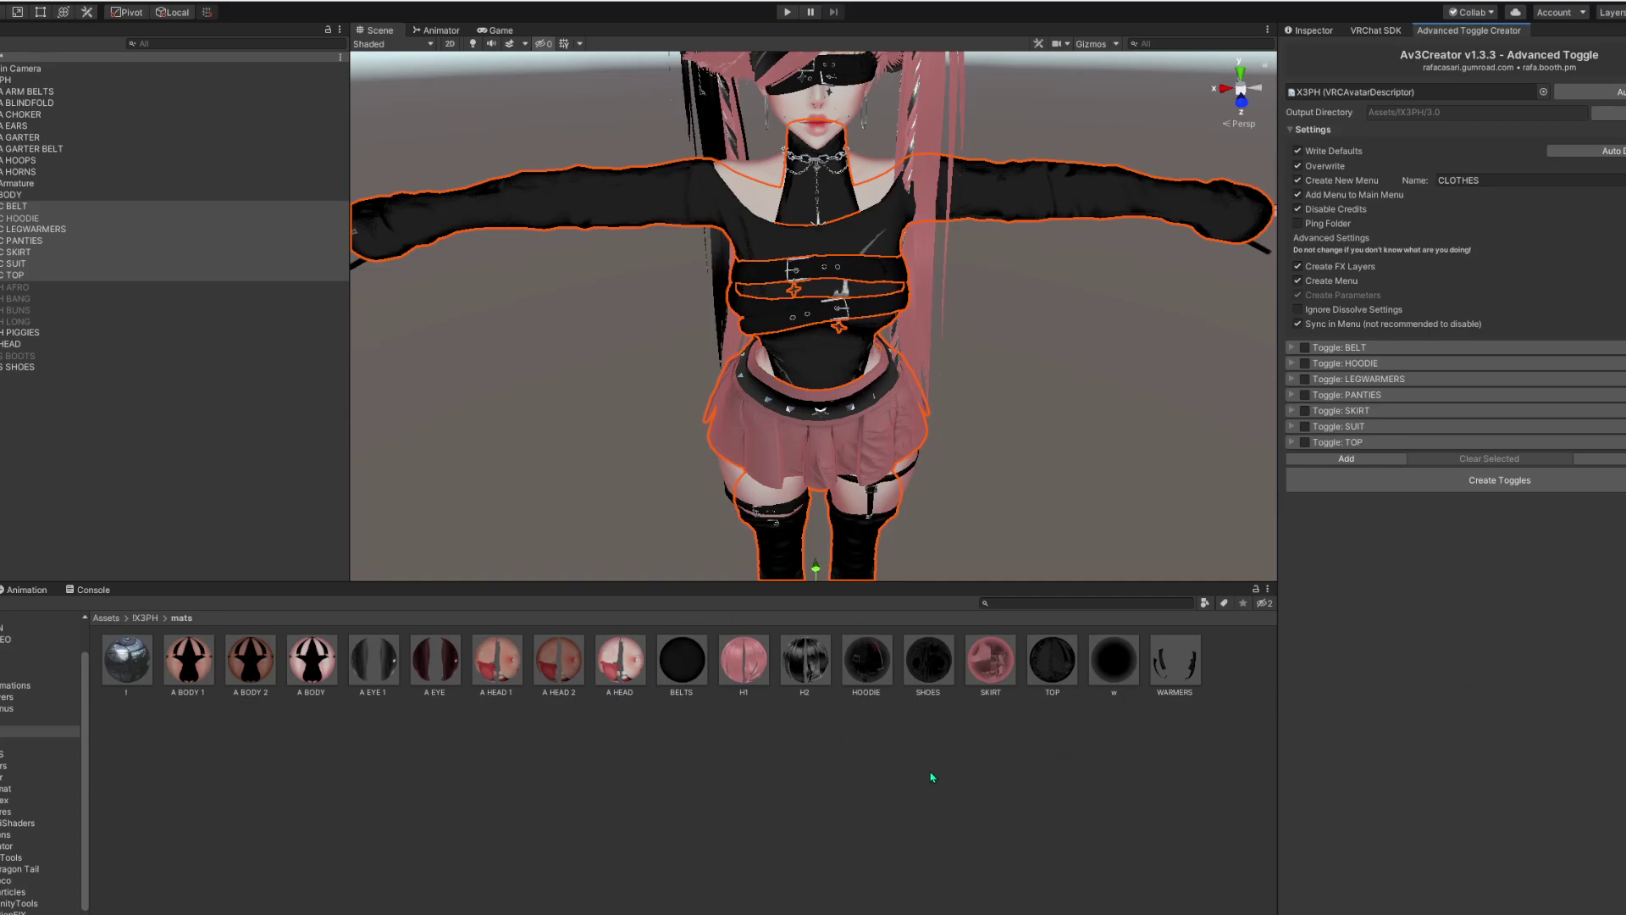
# Select all materials in the mats folder, inspect their shared Poiyomi shader settings and lock option, and return to the toggle creator
pyautogui.click(190, 677)
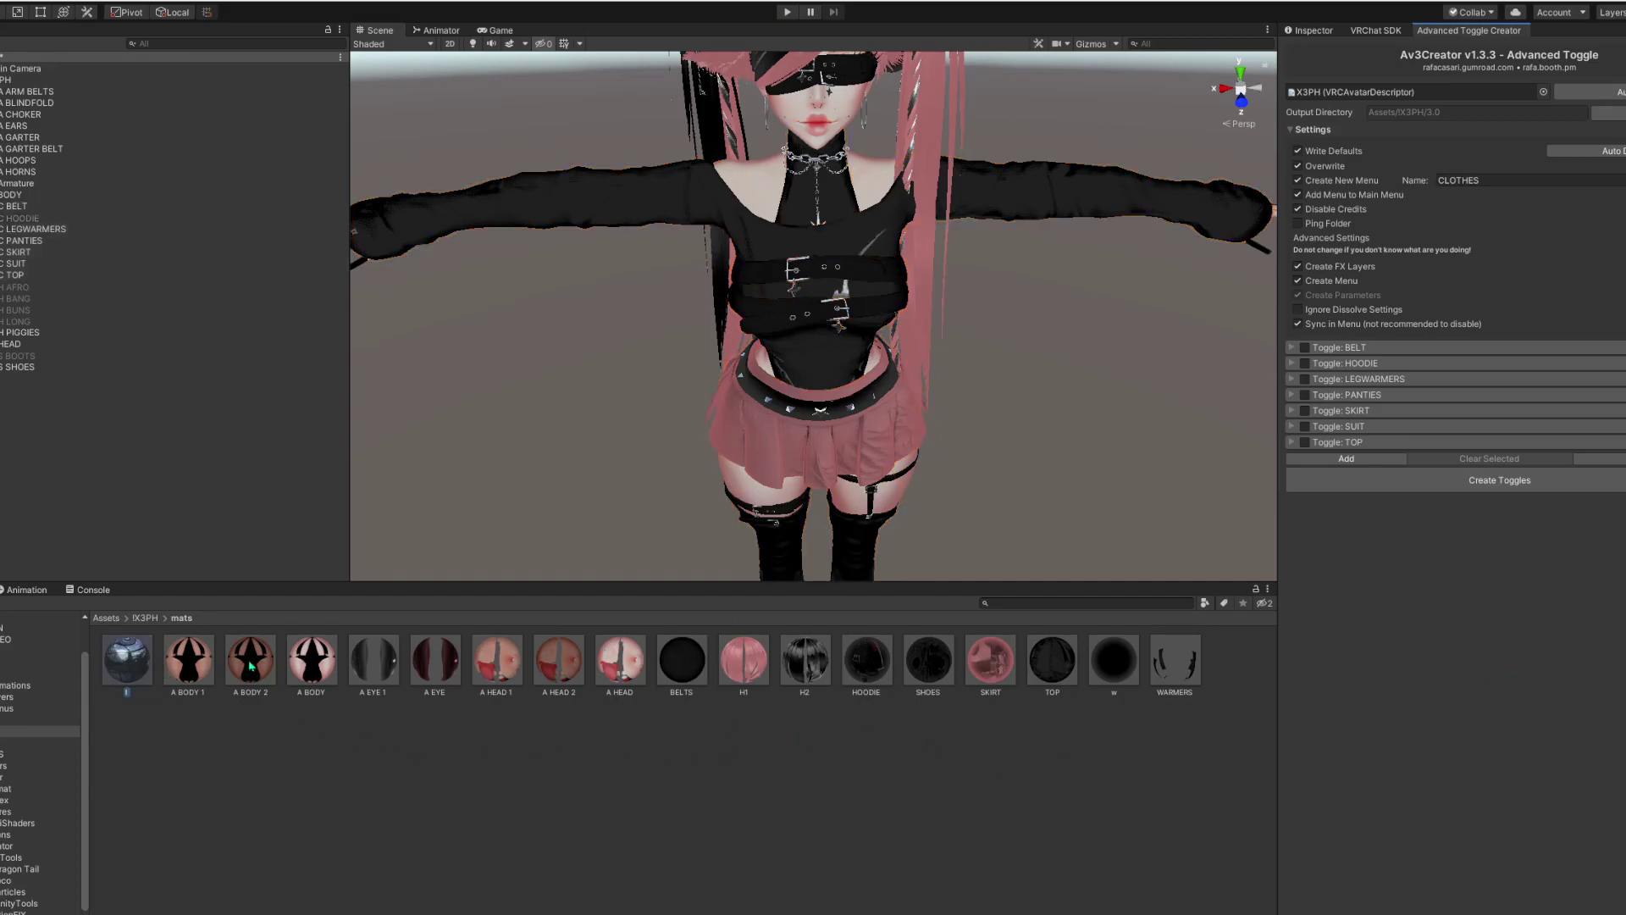
pyautogui.click(1312, 31)
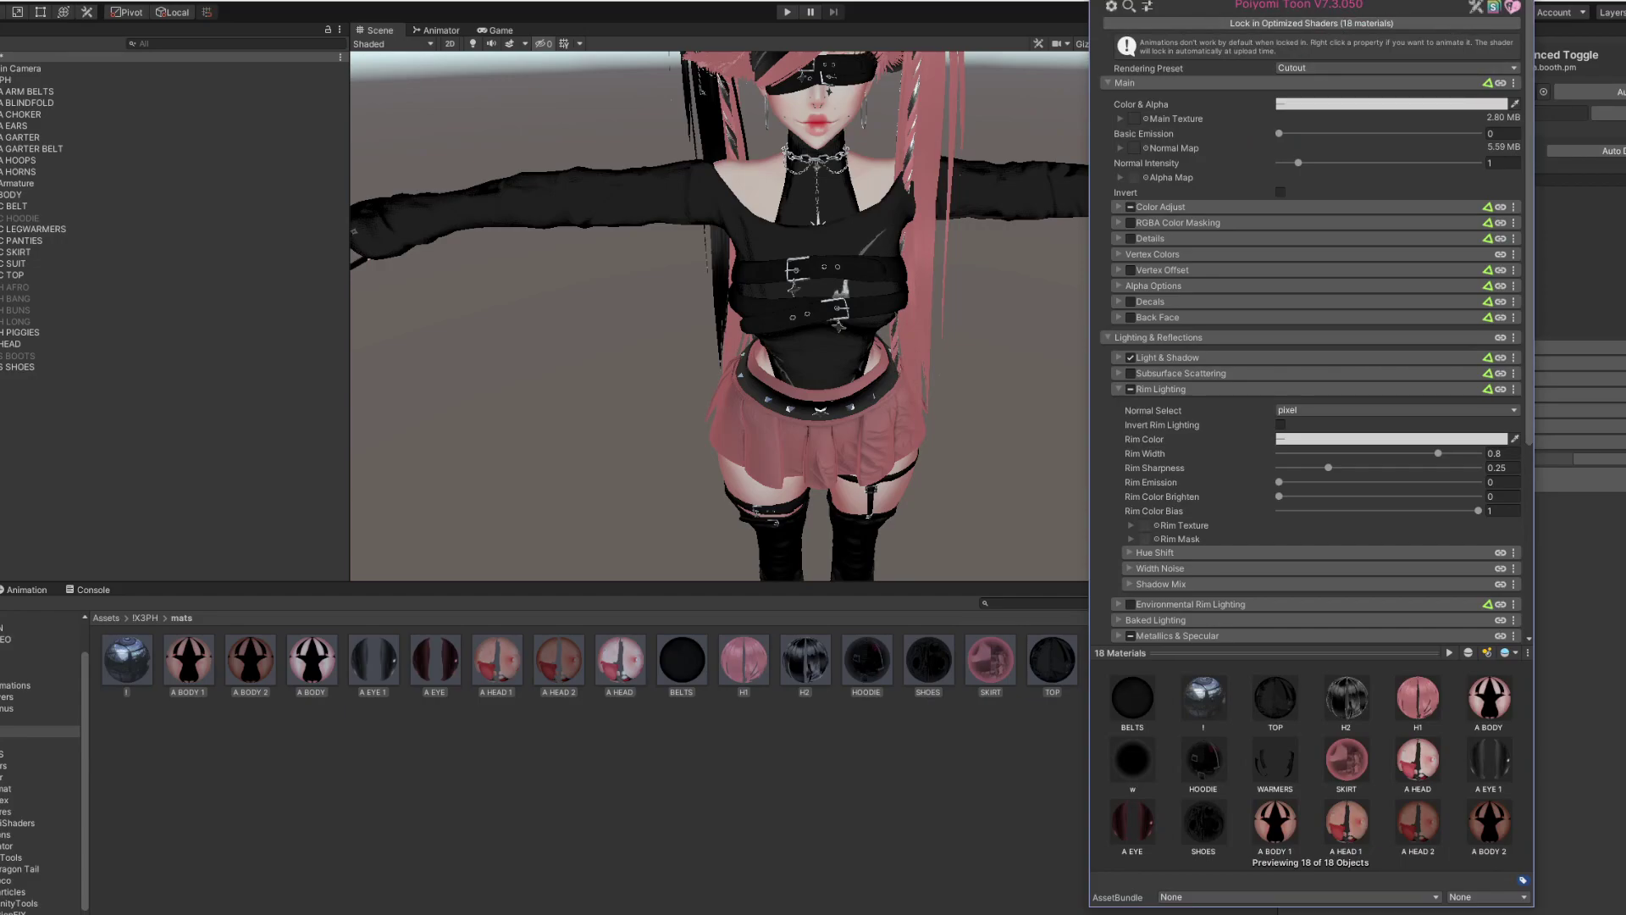
pyautogui.moveTo(1367, 34); pyautogui.dragTo(1347, 36)
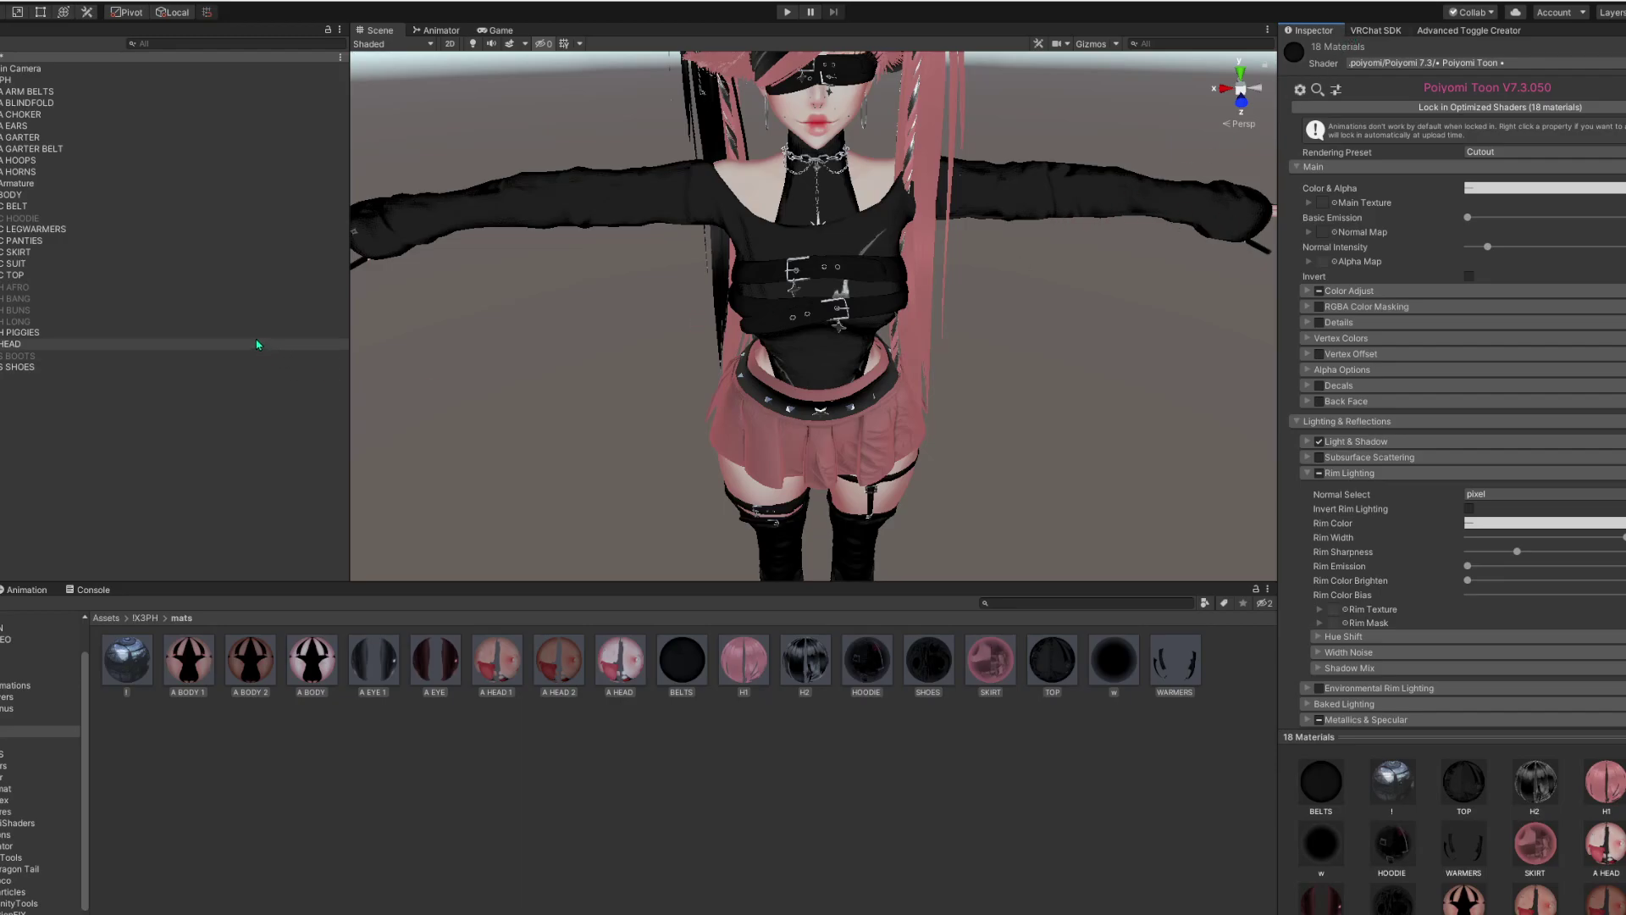
pyautogui.click(1469, 29)
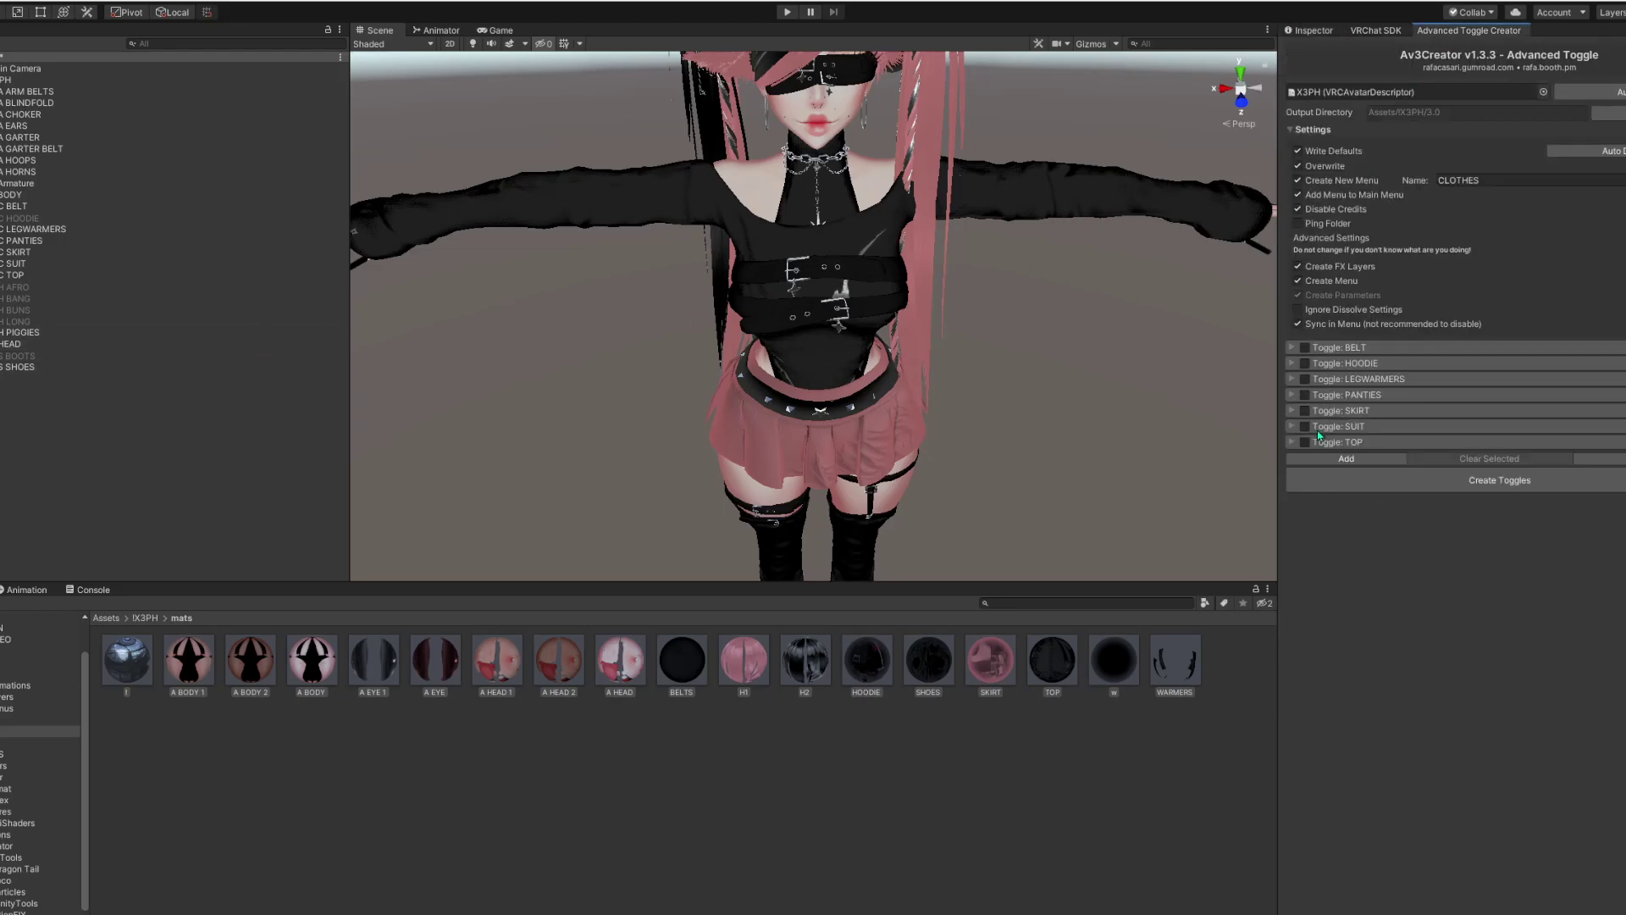